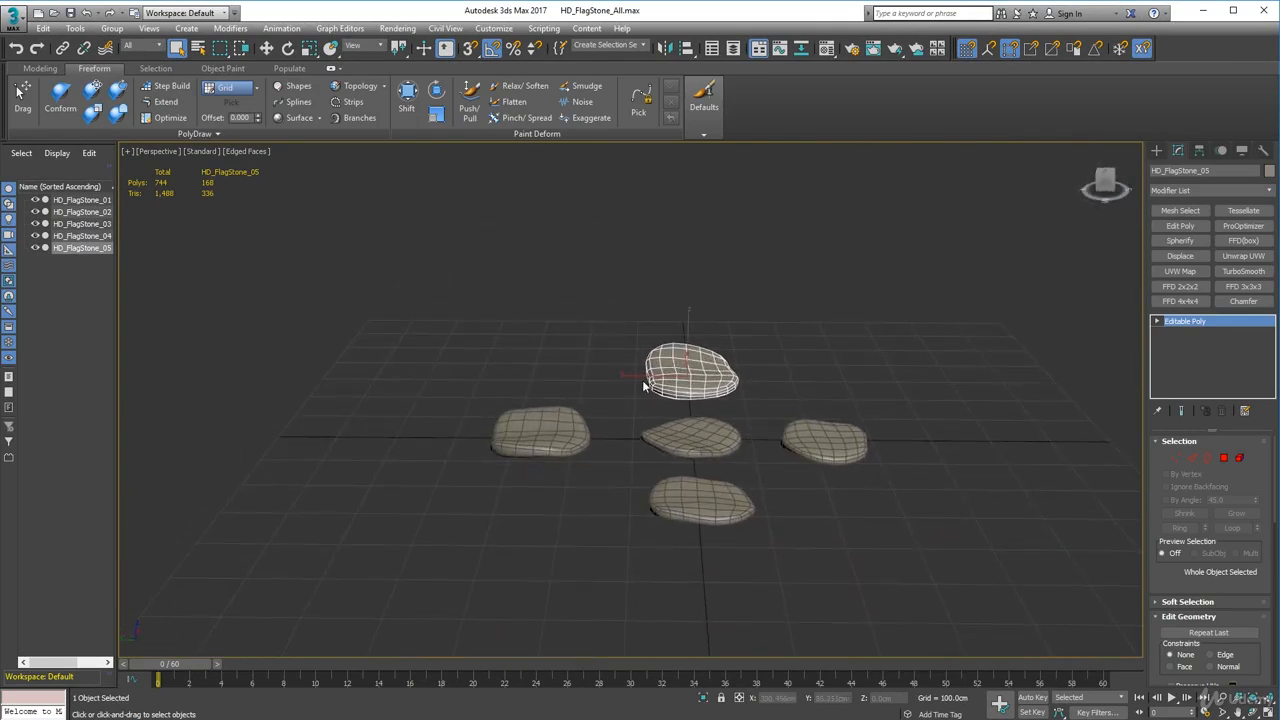
Step: Save only the HD_FlagStone_05 stone as a separate file named HD_FlagStone_01.max in the High_Detail folder
middle_click_drag(755, 447, 626, 436, "alt")
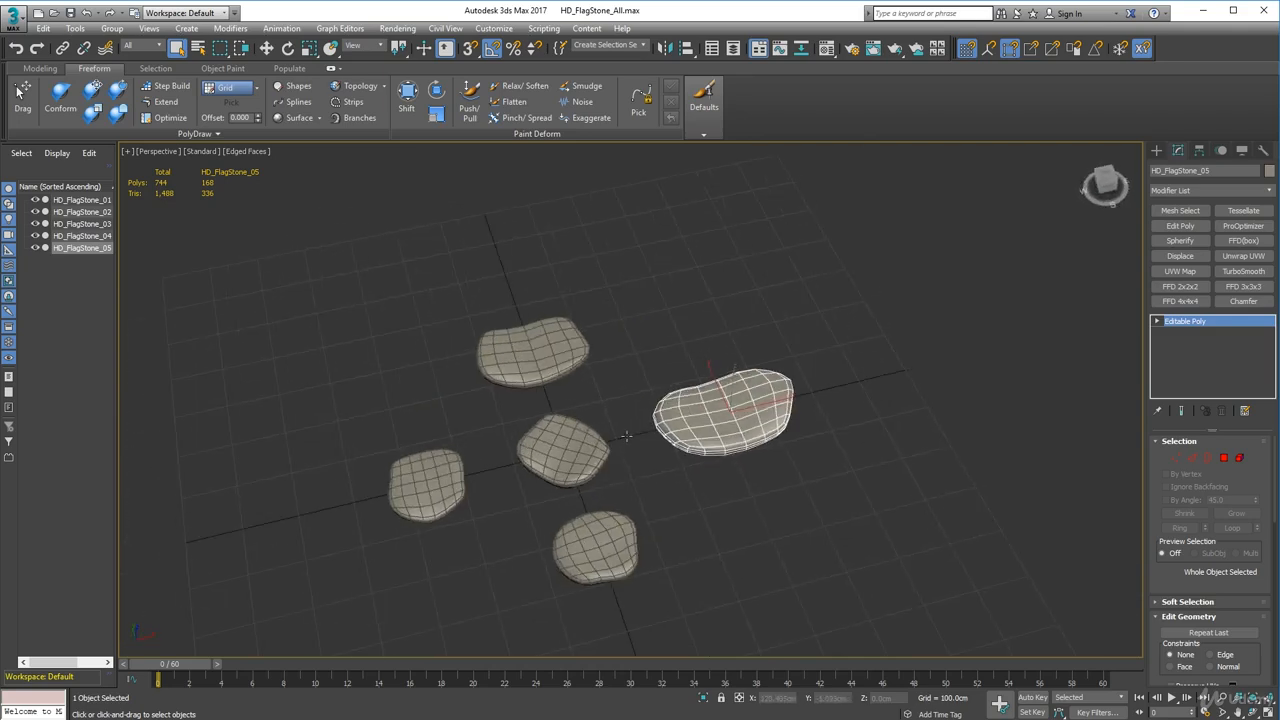
left_click(624, 410)
left_click(695, 402)
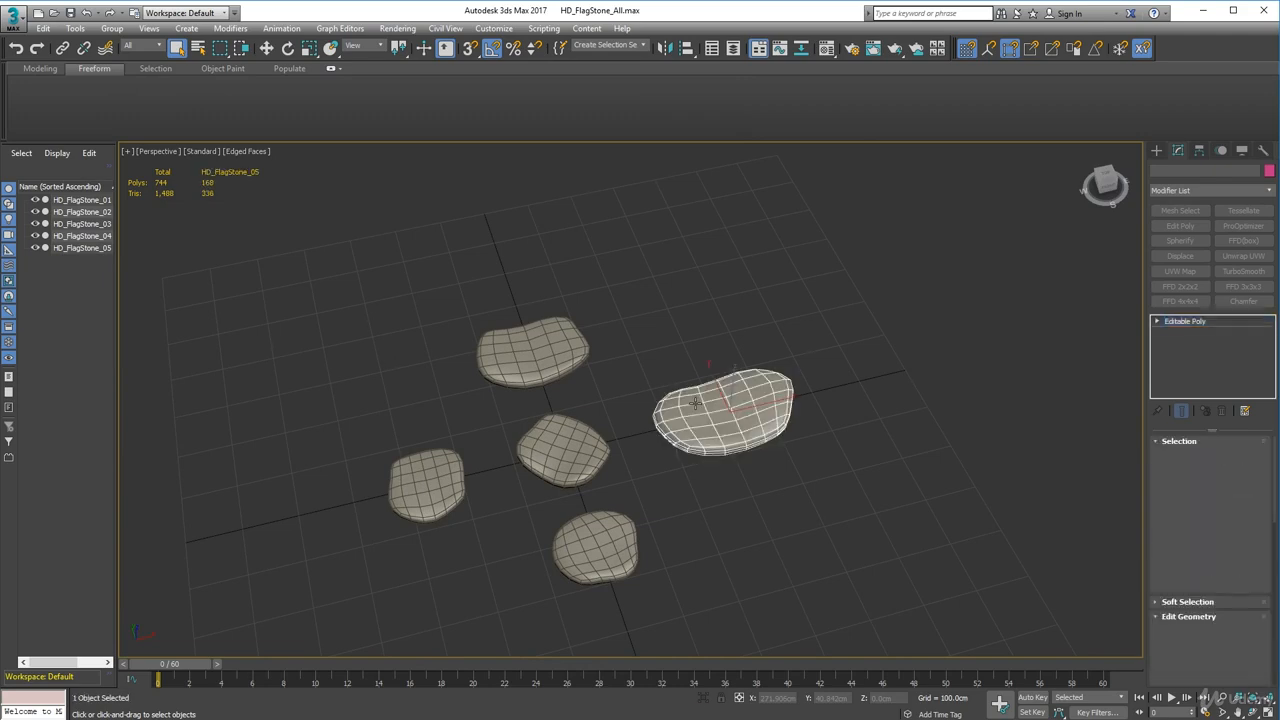
left_click(18, 20)
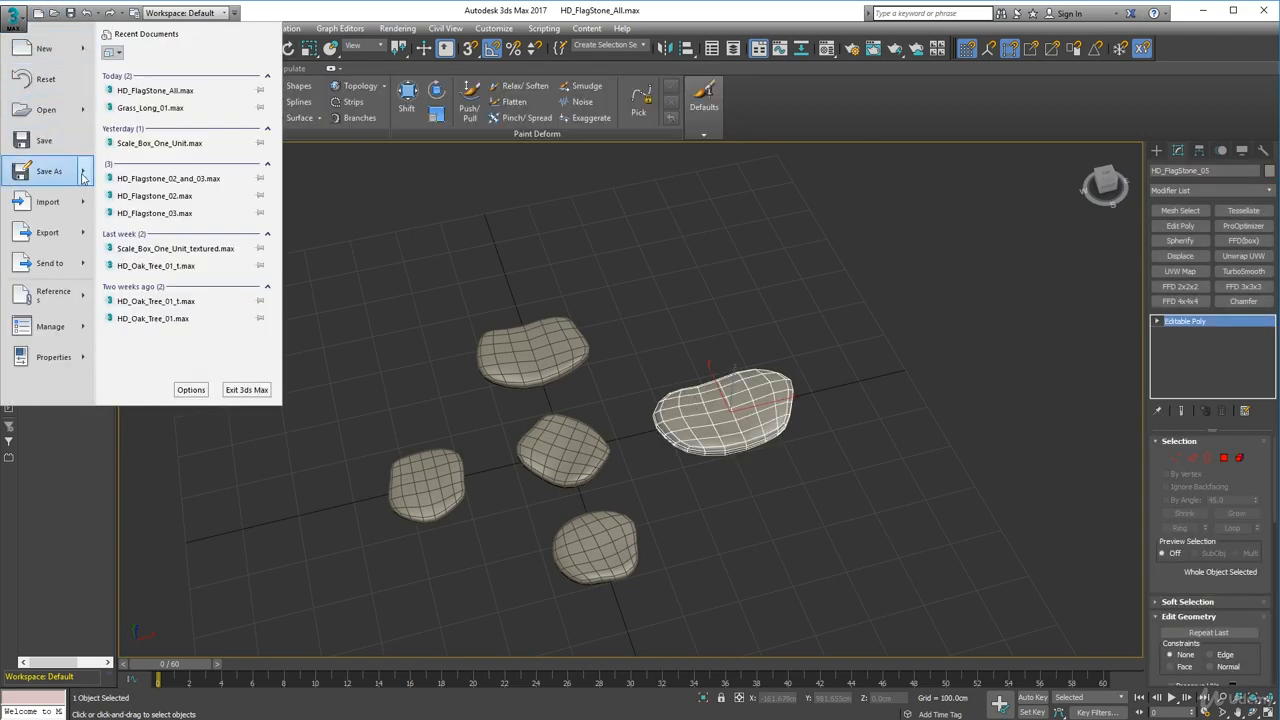
mouse_move(82, 176)
left_click(165, 158)
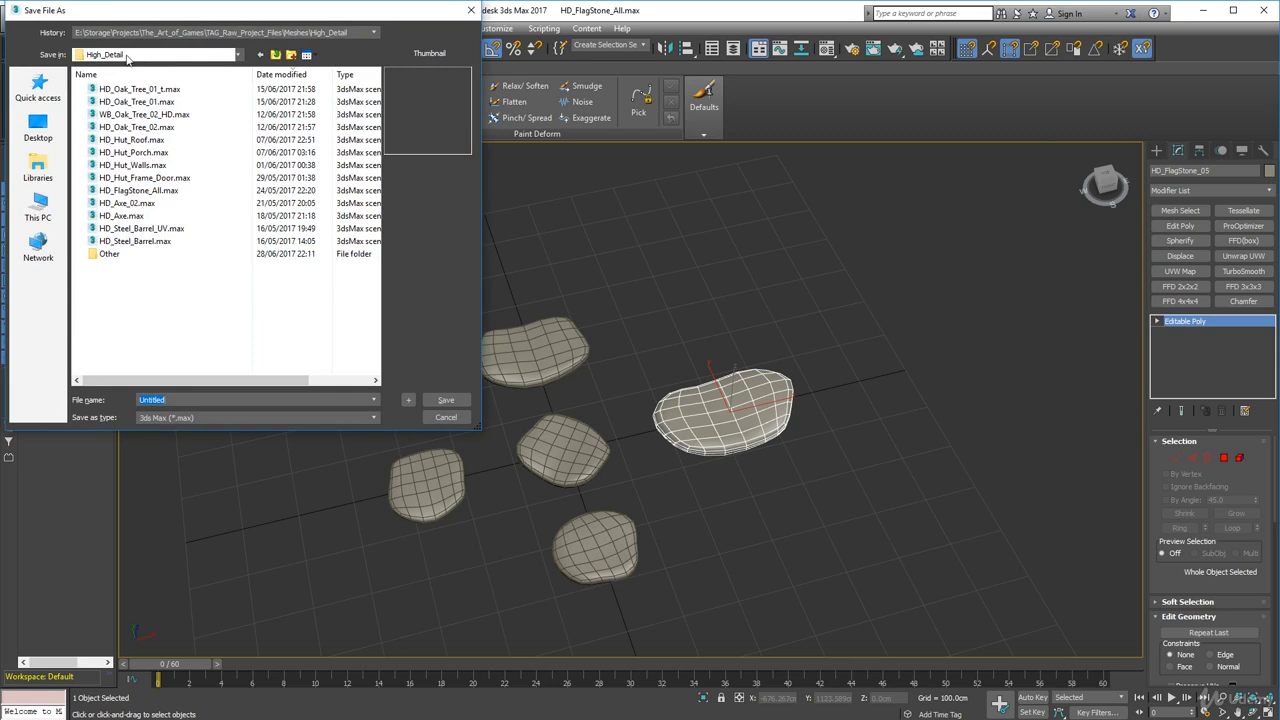
left_click(150, 192)
left_click(235, 397)
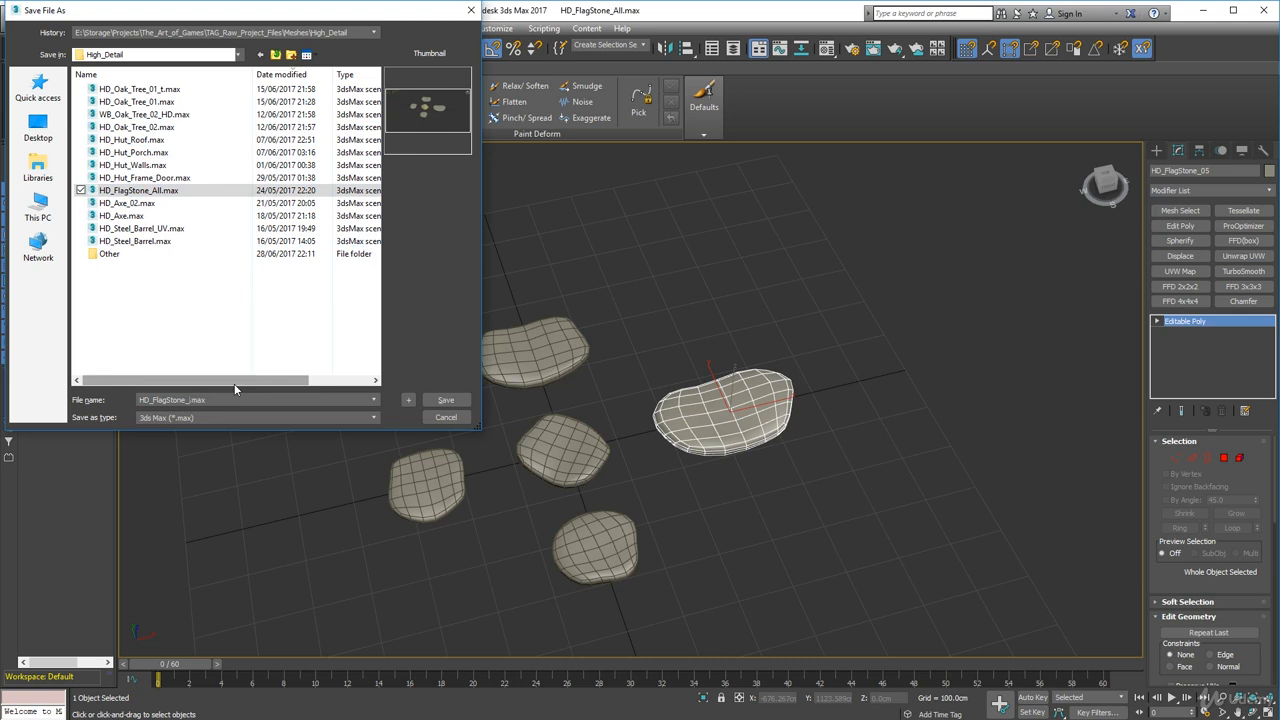
left_click(446, 400)
Step: Save only the HD_FlagStone_04 stone as a separate file named HD_FlagStone_02.max in the High_Detail folder
left_click(716, 357)
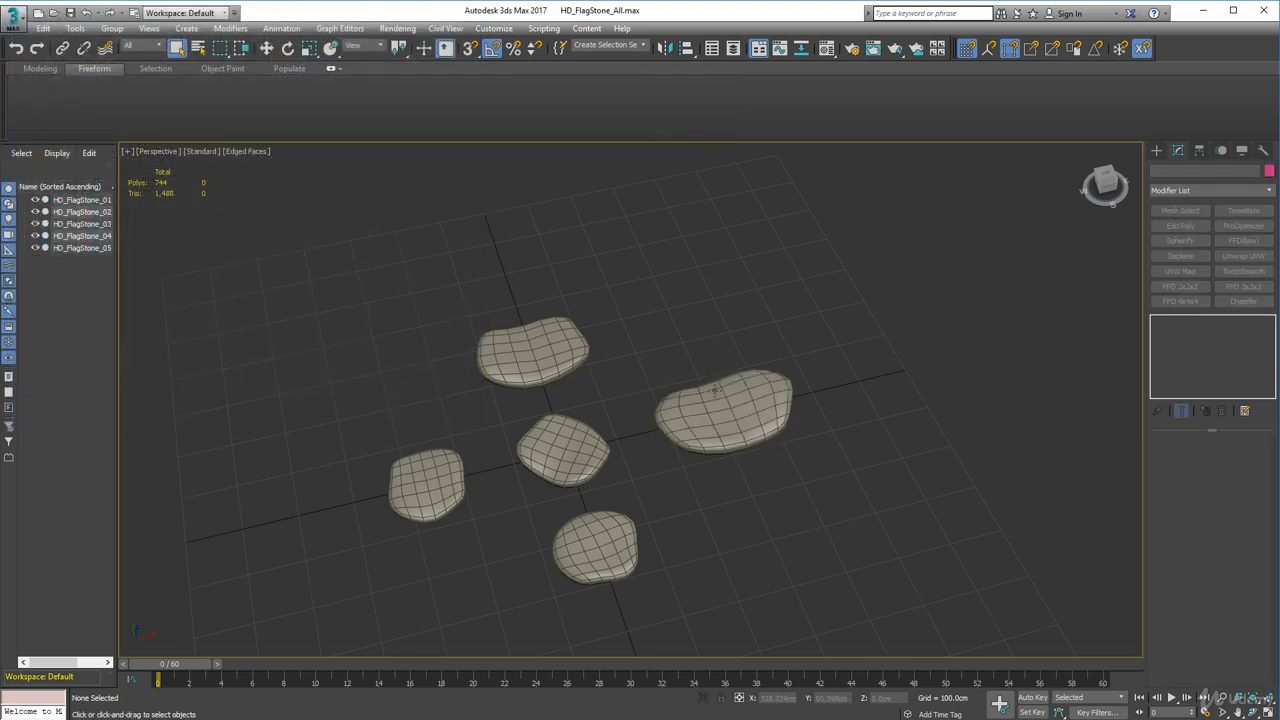
left_click(714, 392)
left_click(563, 348)
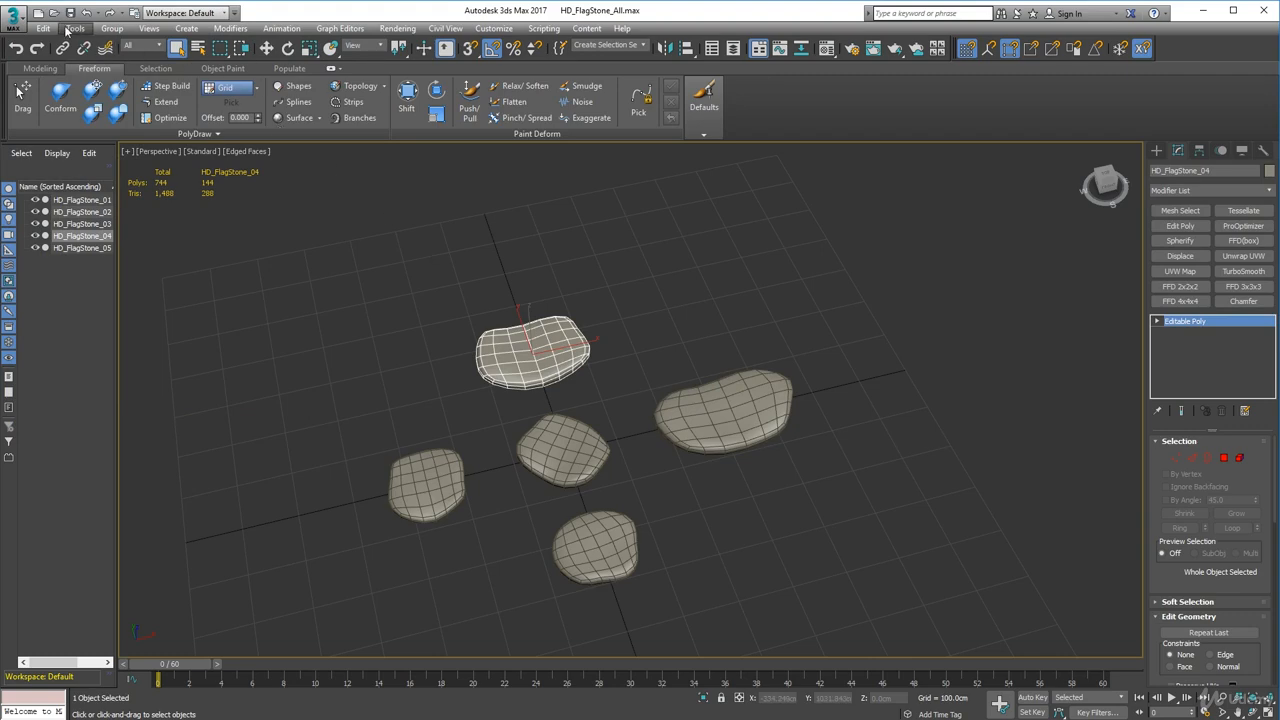
left_click(14, 18)
mouse_move(48, 171)
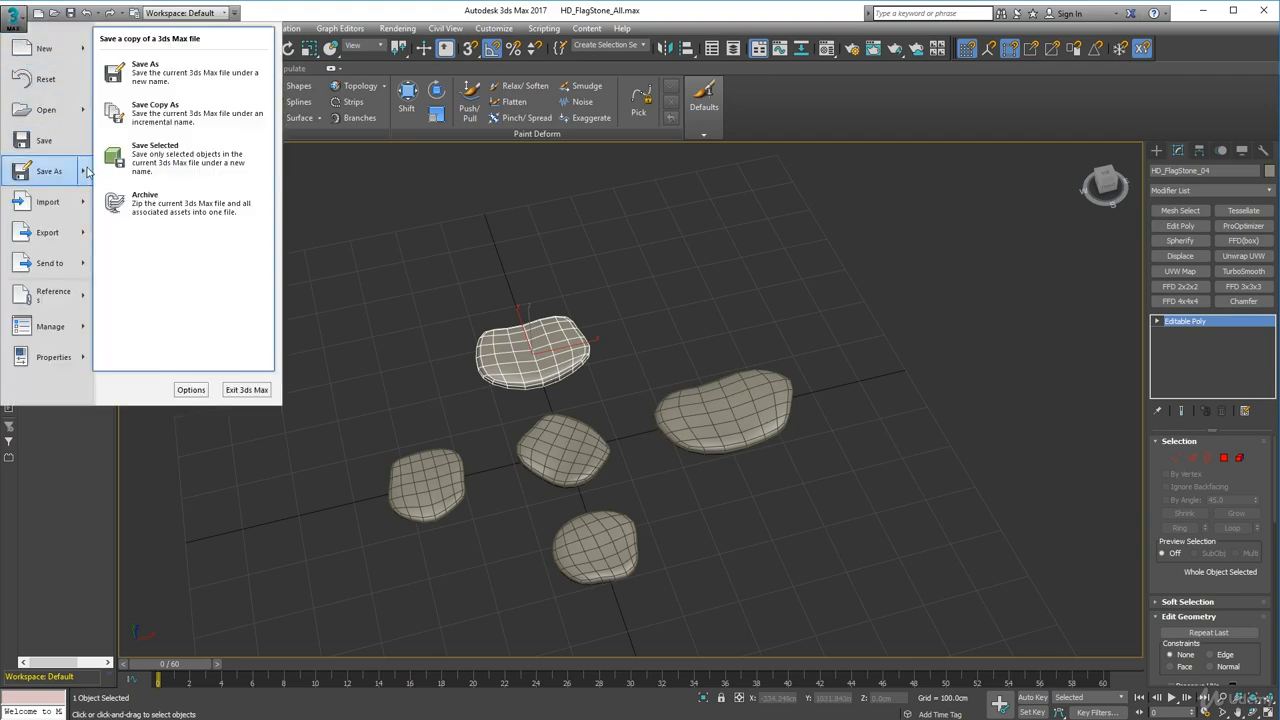
left_click(150, 232)
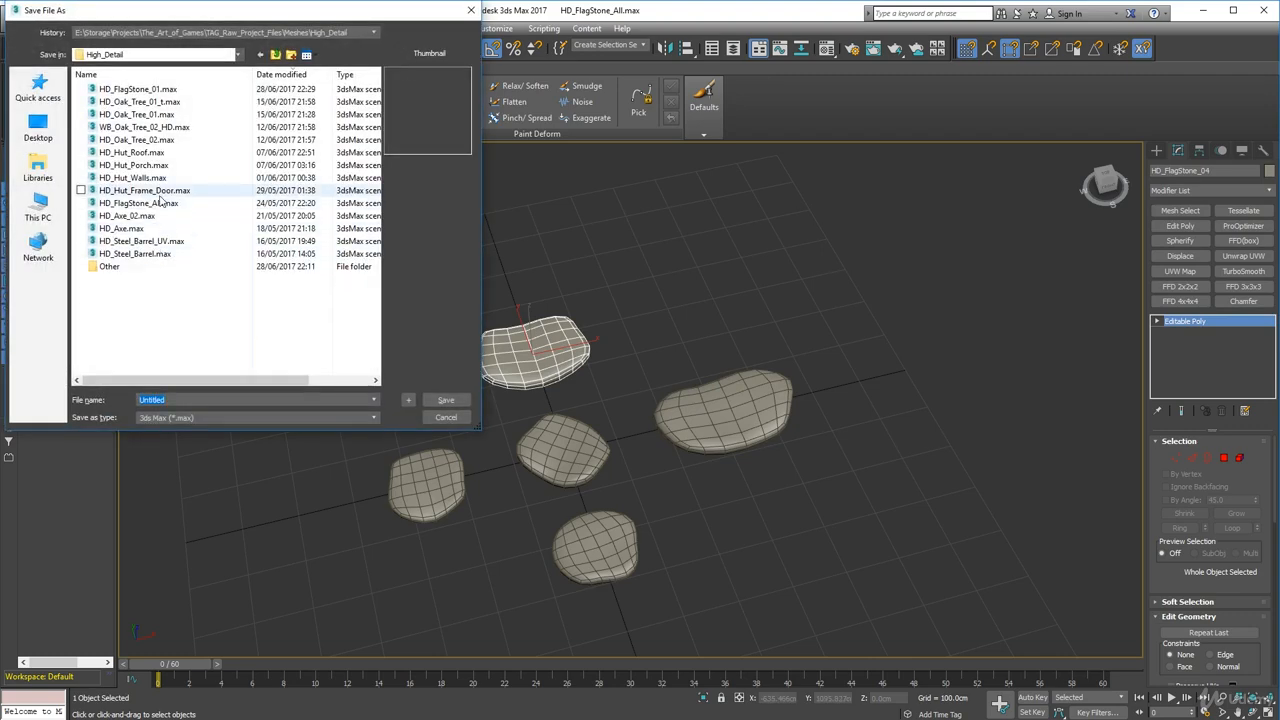
left_click(165, 90)
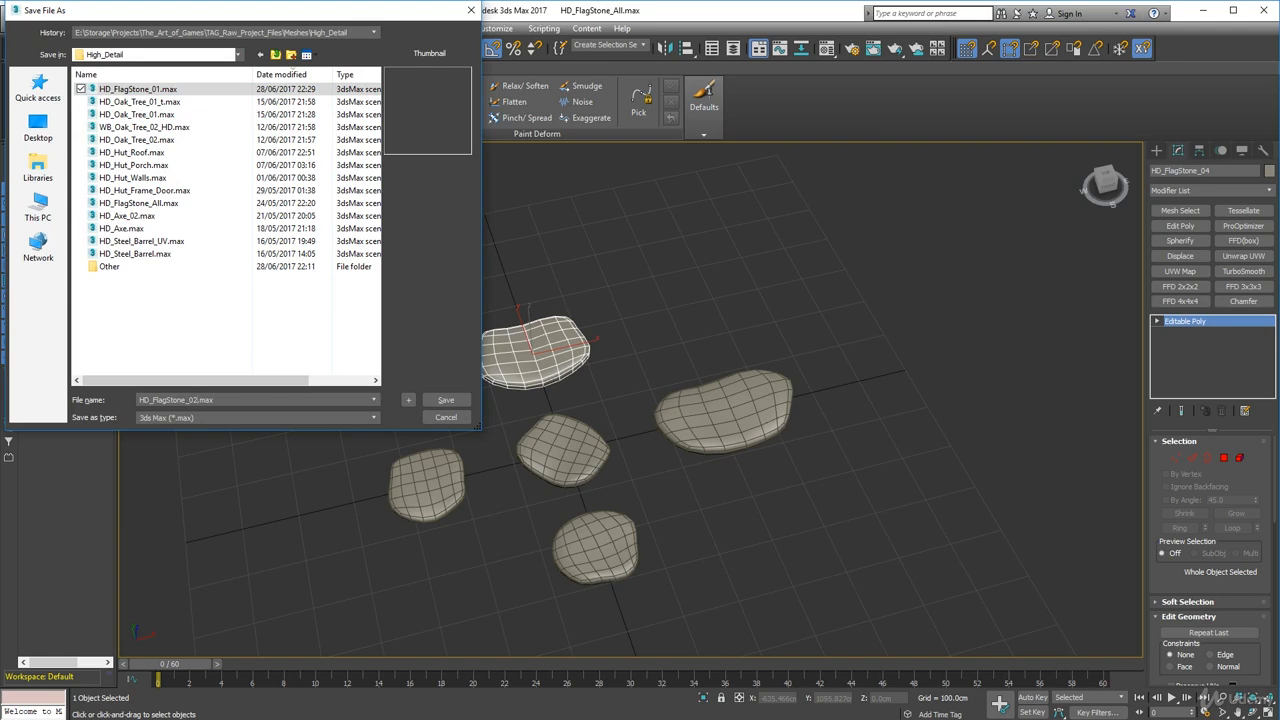
key("Return")
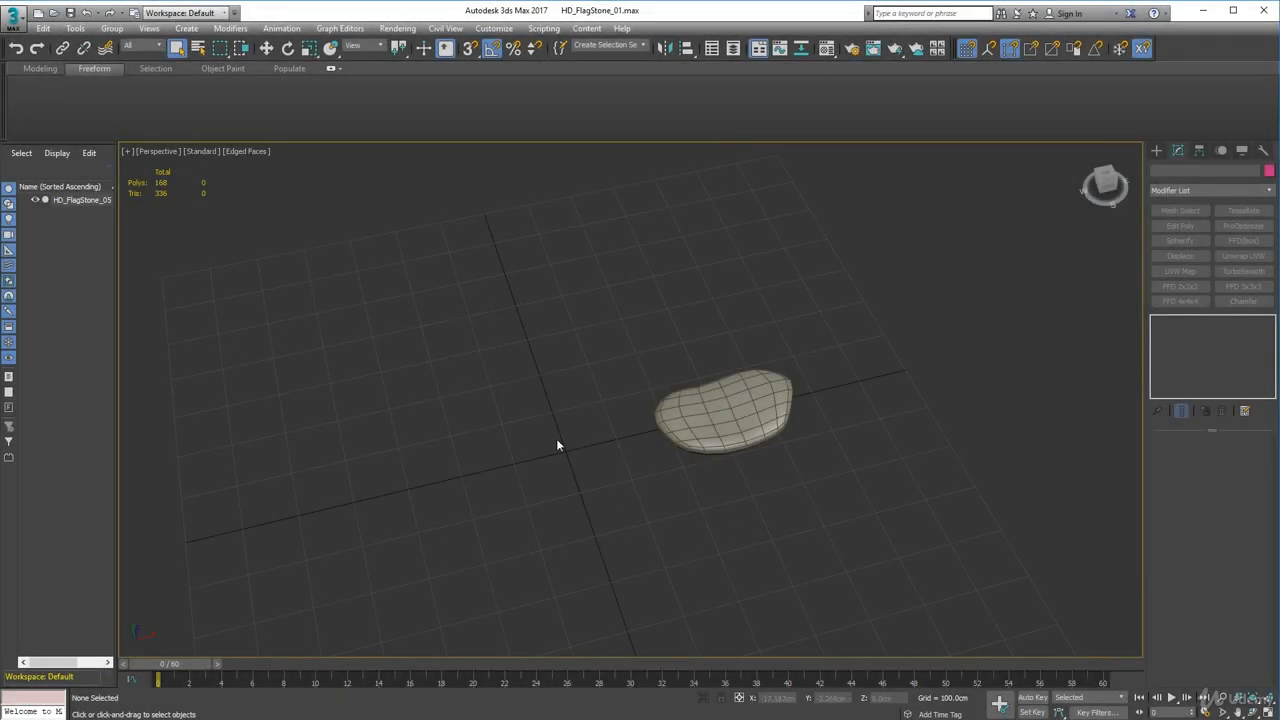
Step: Move the stone in HD_FlagStone_01.max to the world origin by setting its absolute X position to 0 cm
left_click(695, 427)
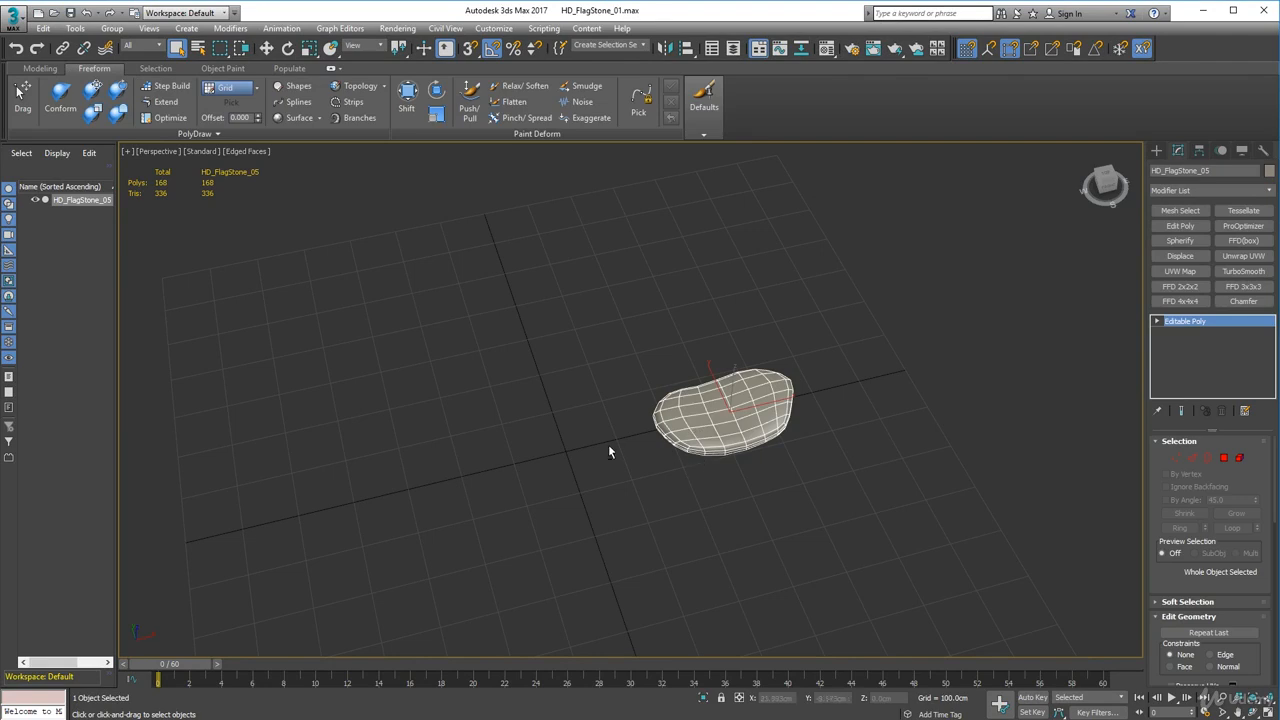
middle_click_drag(609, 448, 576, 417, "alt")
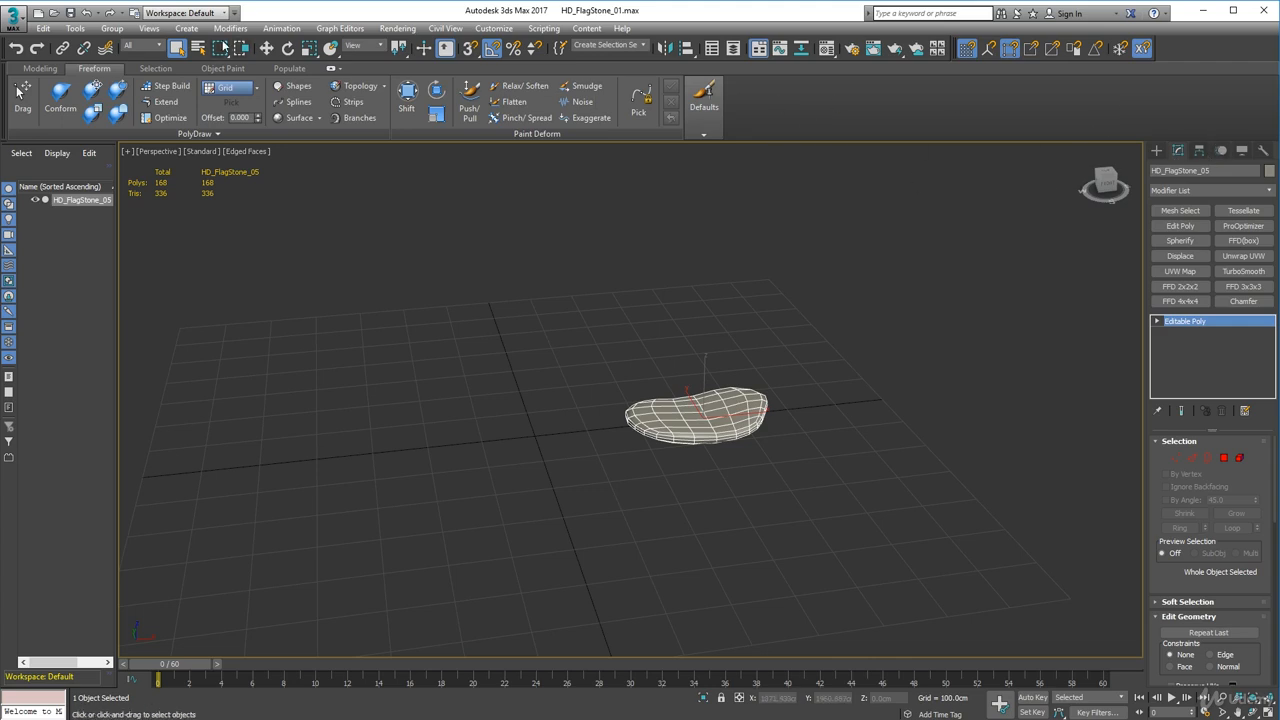
left_click(267, 49)
right_click(267, 49)
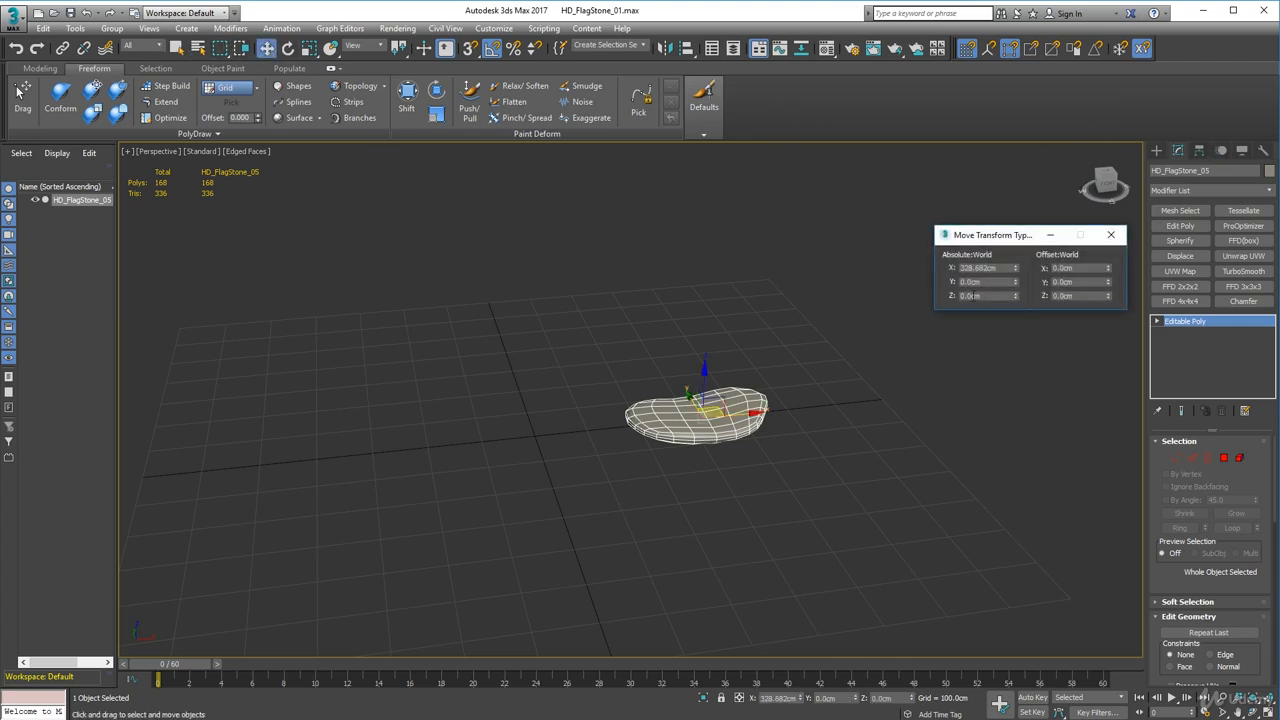
left_click_drag(996, 268, 939, 264)
type("0")
key("Return")
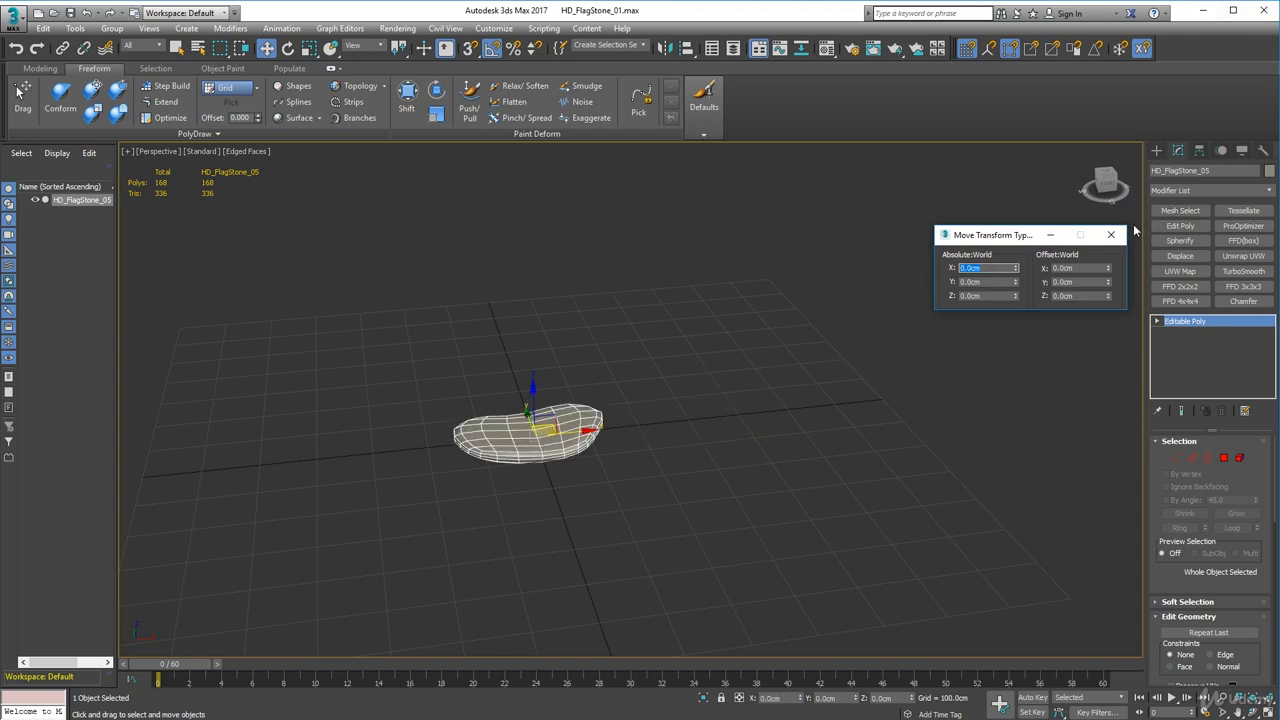
left_click(1110, 234)
Step: Scale the stone up slightly along the Z axis to thicken it
middle_click_drag(311, 443, 545, 430, "alt")
scroll(531, 440, "up", 5)
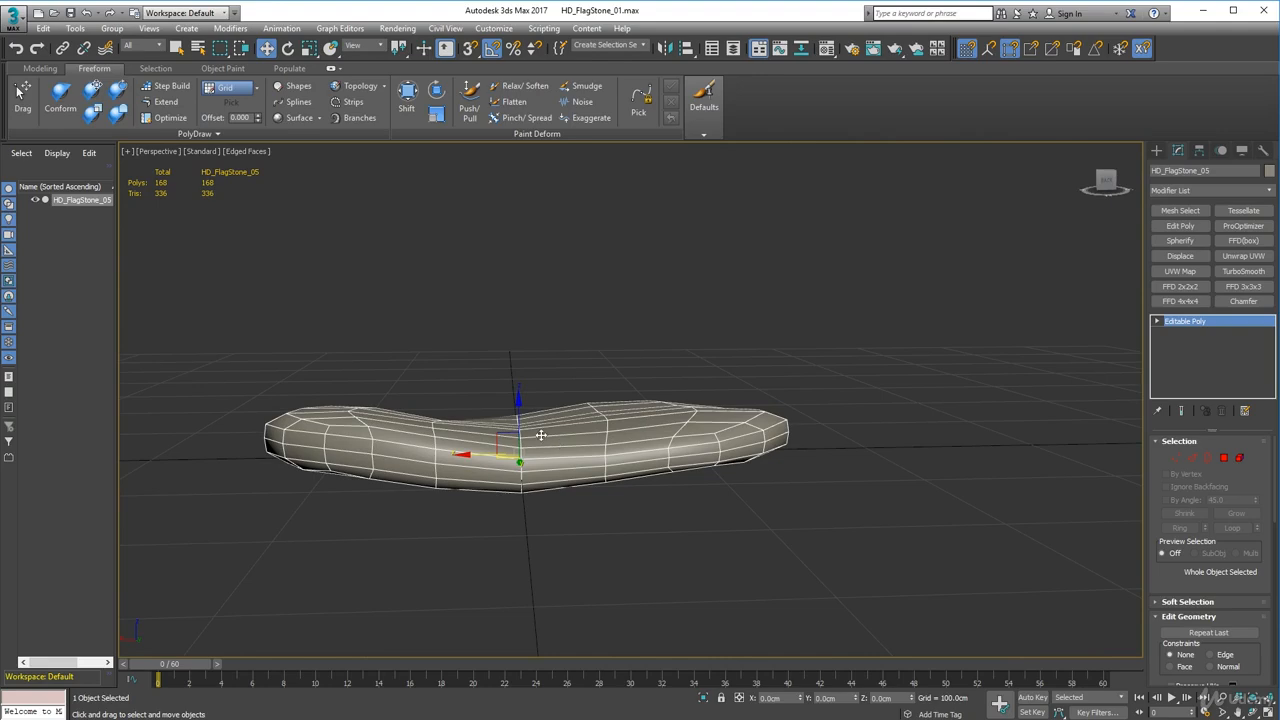
middle_click_drag(469, 300, 566, 451, "alt")
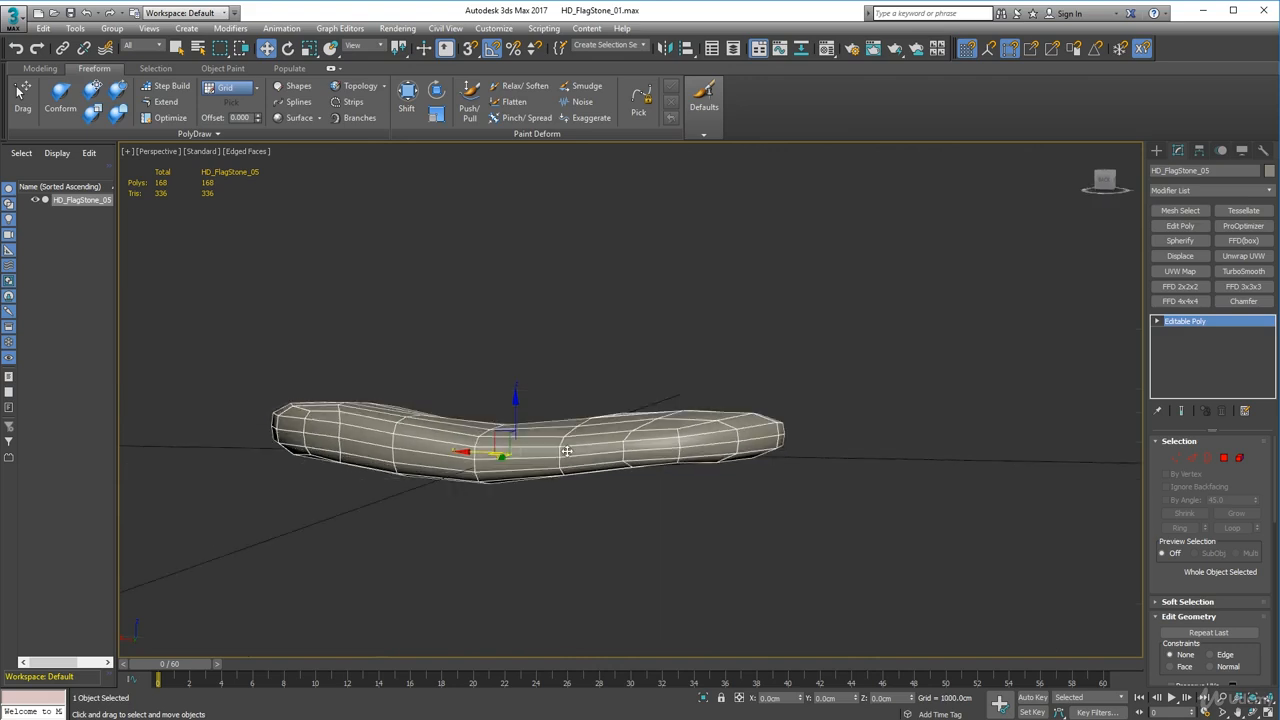
left_click(309, 48)
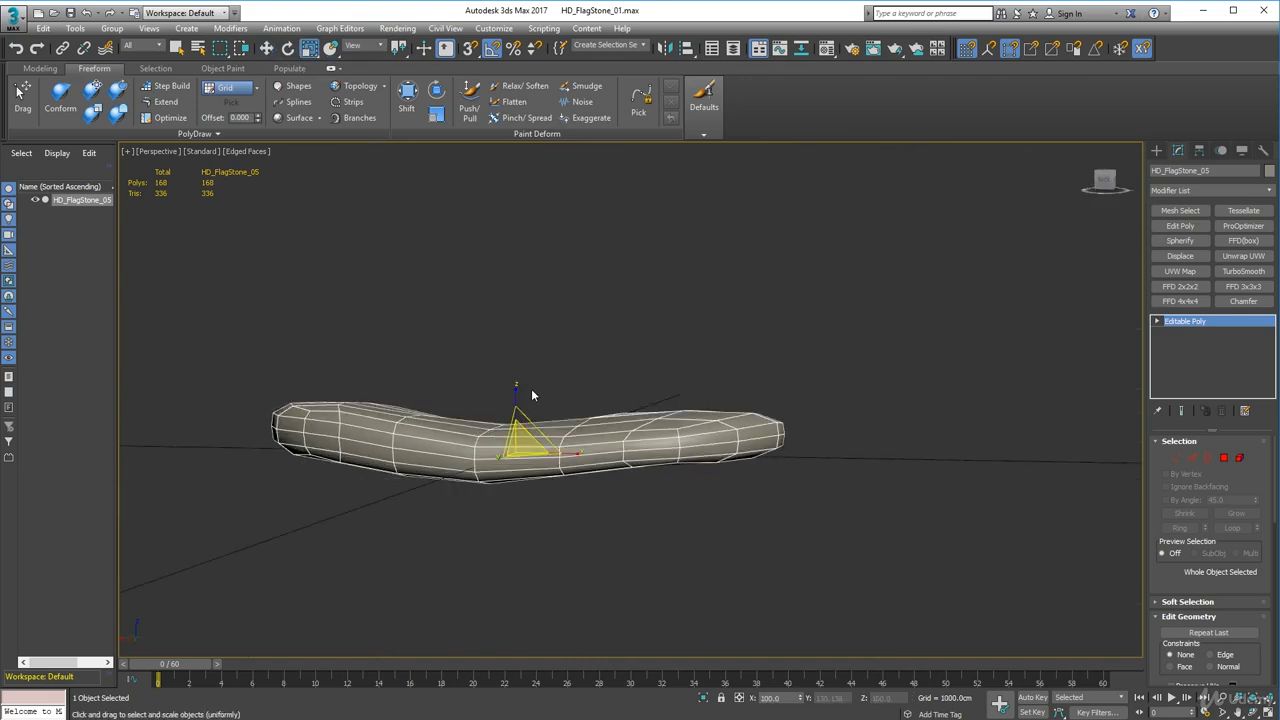
left_click_drag(515, 392, 530, 370)
mouse_move(530, 370)
middle_mouse_down("alt")
mouse_move(414, 334)
mouse_move(450, 356)
mouse_move(528, 353)
middle_mouse_up("alt")
Step: Lower the vertices at one raised end of the stone slightly in Z, using soft selection with a 98 cm falloff
left_click(1176, 458)
middle_click_drag(540, 448, 523, 426, "alt")
left_click(1187, 603)
left_click_drag(215, 323, 272, 410)
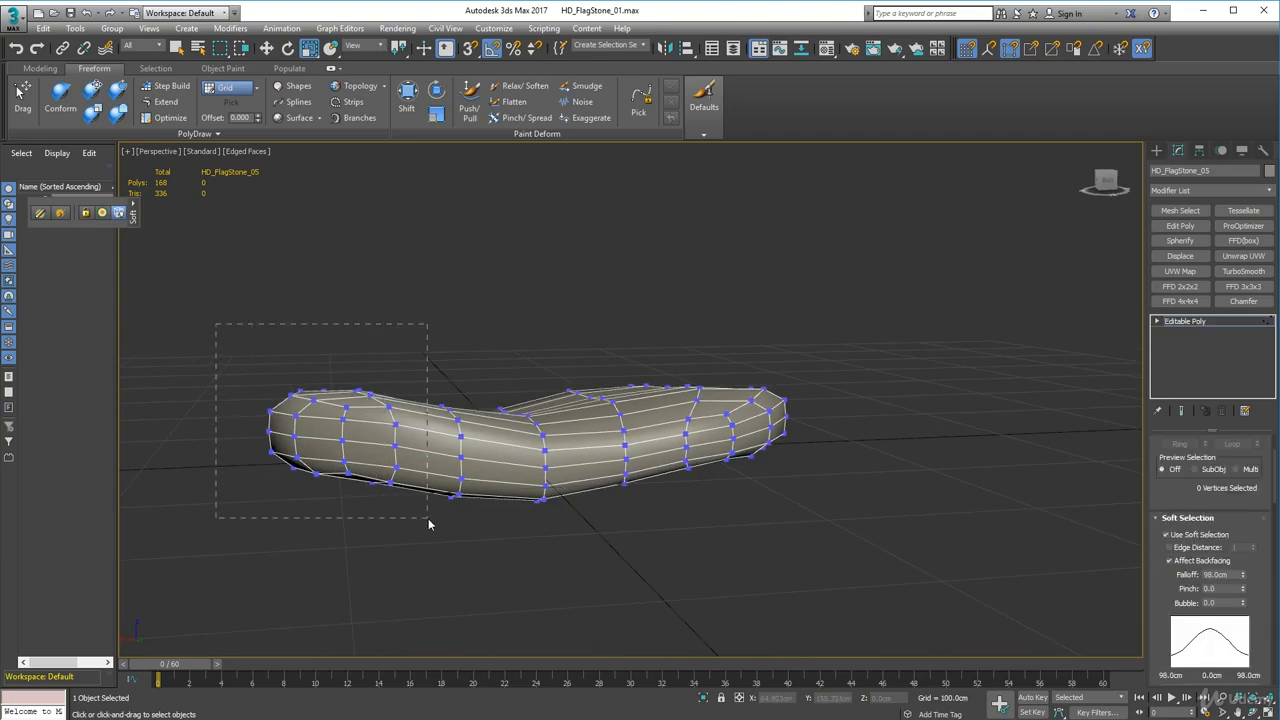
left_click_drag(428, 518, 408, 516)
middle_click_drag(574, 567, 548, 575, "alt")
left_click(268, 51)
middle_click_drag(384, 295, 384, 257, "alt")
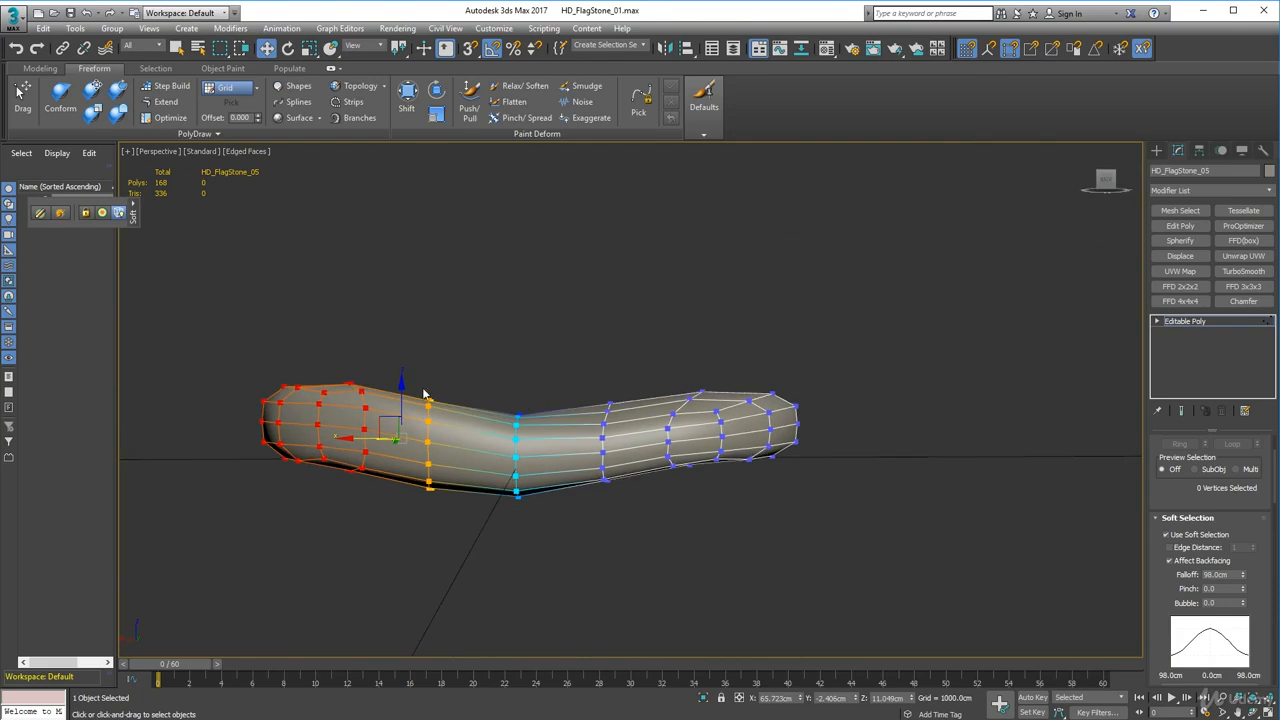
left_click_drag(400, 389, 405, 410)
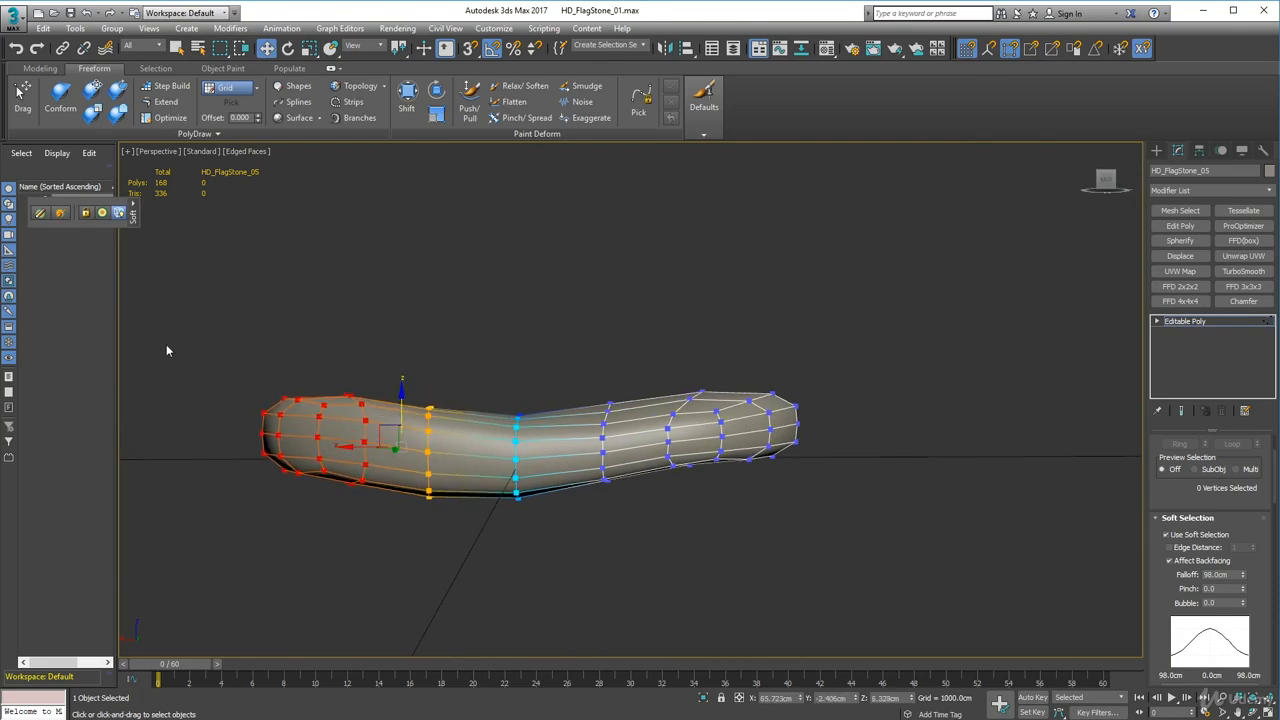
Step: Reselect the vertices around the same end of the stone and lower them further along Z to flatten it
left_click_drag(143, 328, 337, 522)
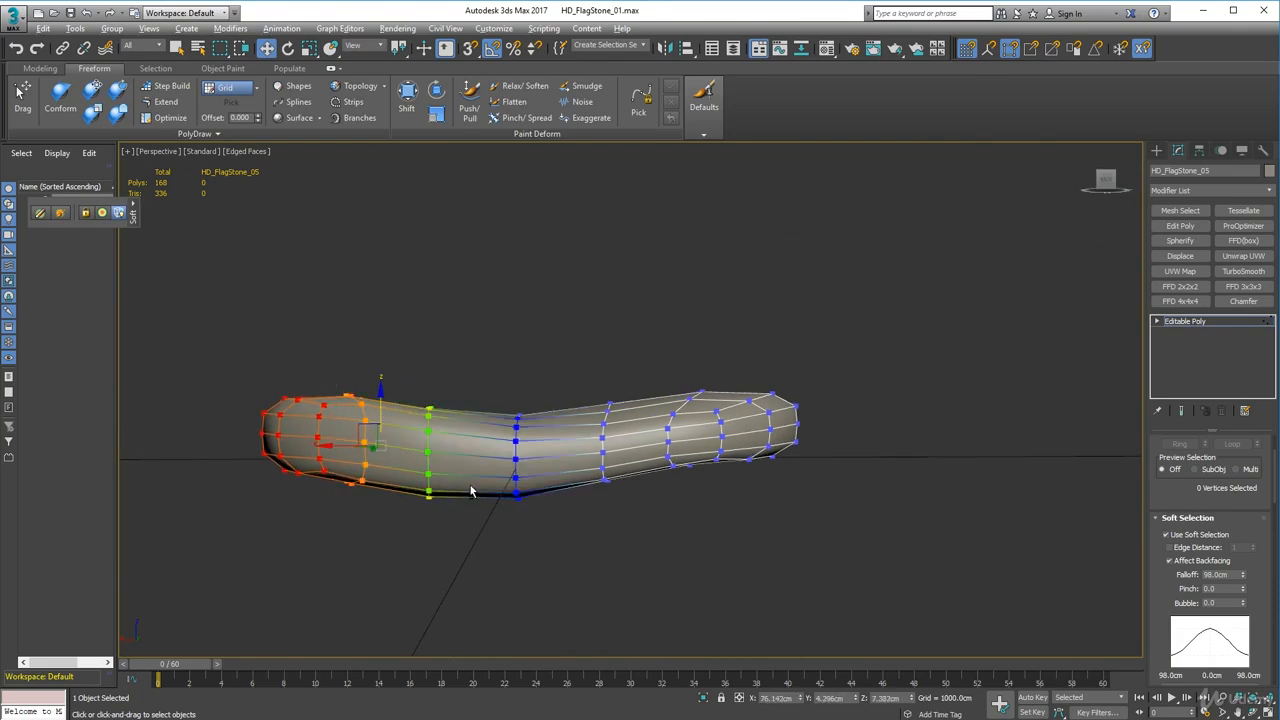
middle_click_drag(420, 560, 516, 558, "alt")
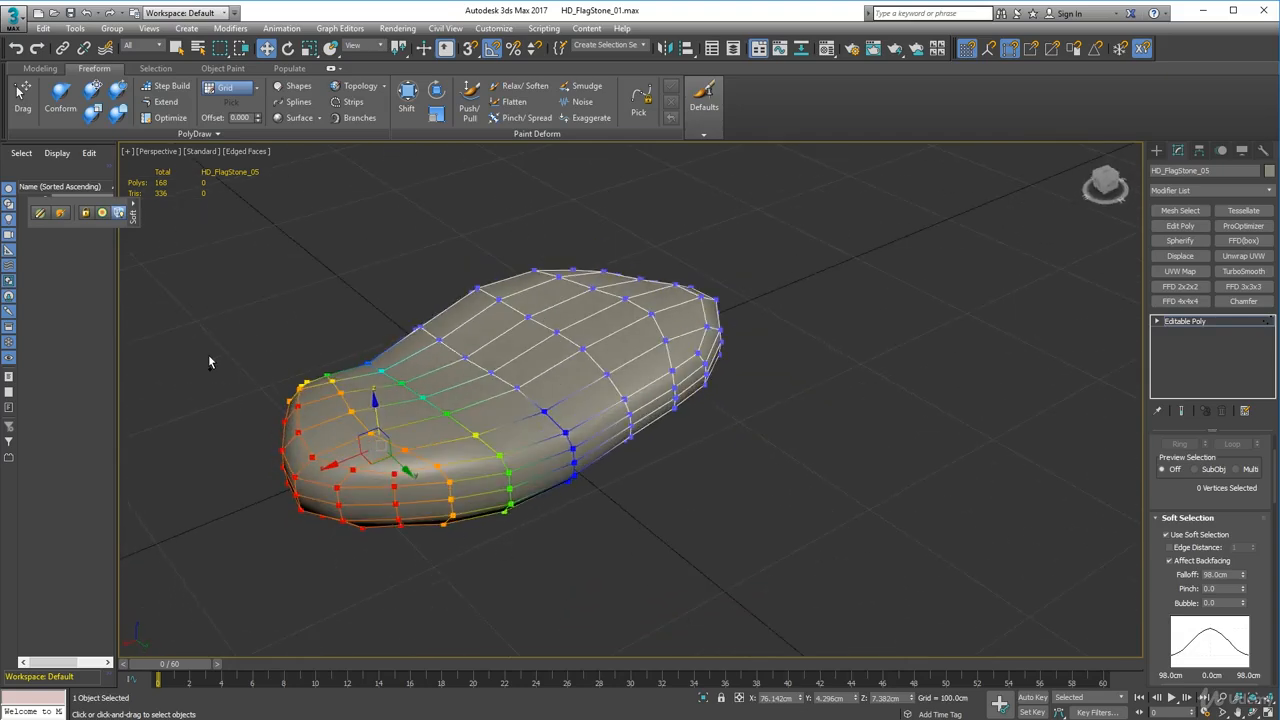
left_click_drag(209, 362, 309, 476)
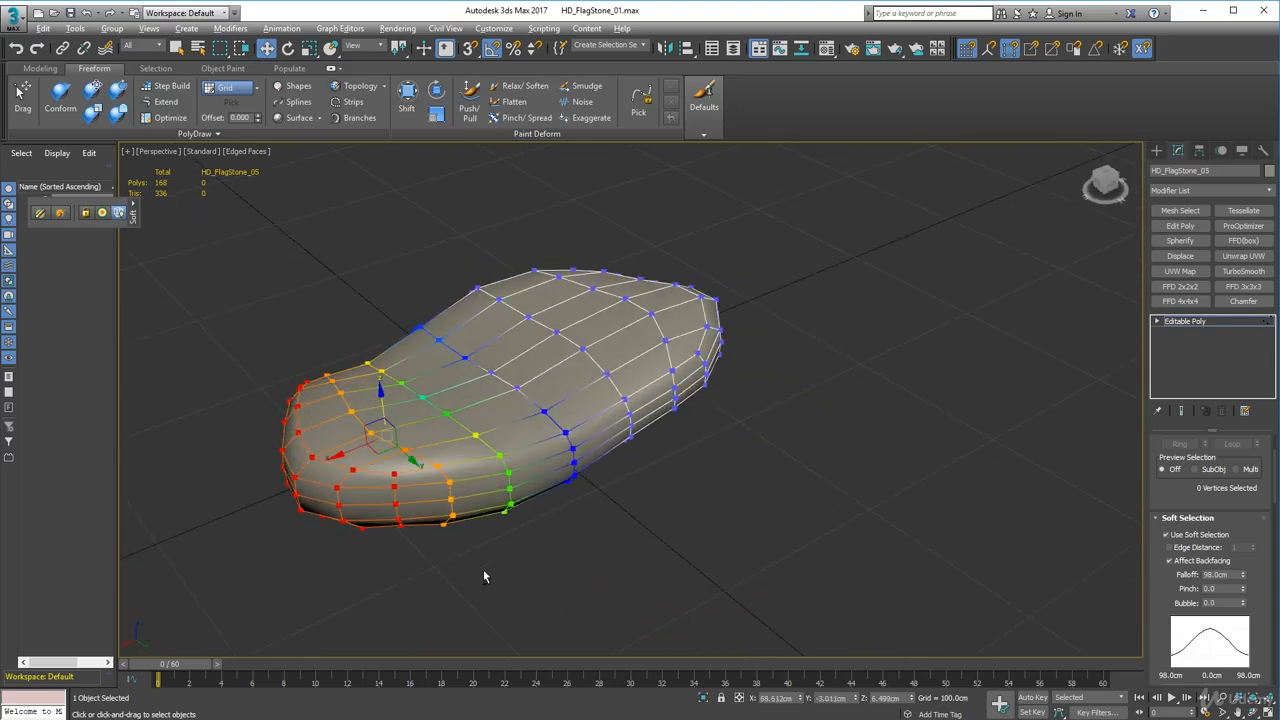
middle_click_drag(483, 576, 570, 467, "alt")
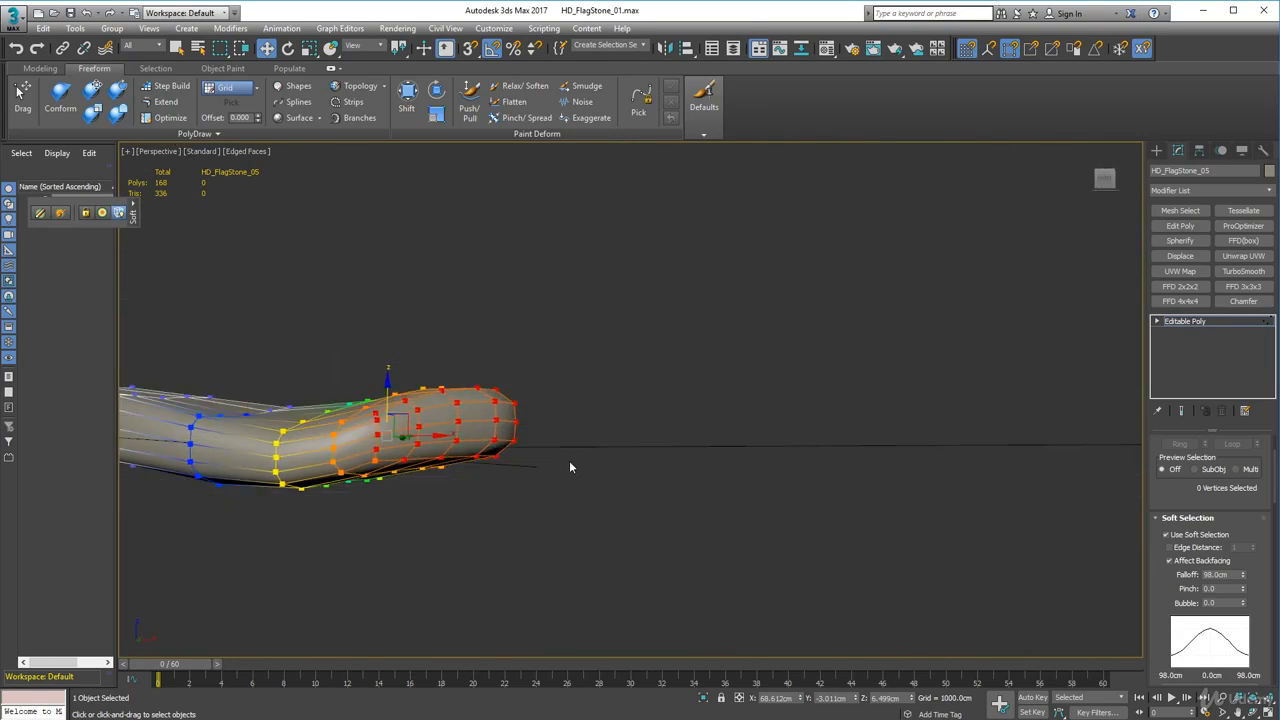
left_click_drag(384, 386, 388, 393)
Step: Reduce the soft selection falloff to 51 cm and raise the two neighbouring vertex loops across the stone's sagging middle
middle_click_drag(382, 520, 489, 512, "alt")
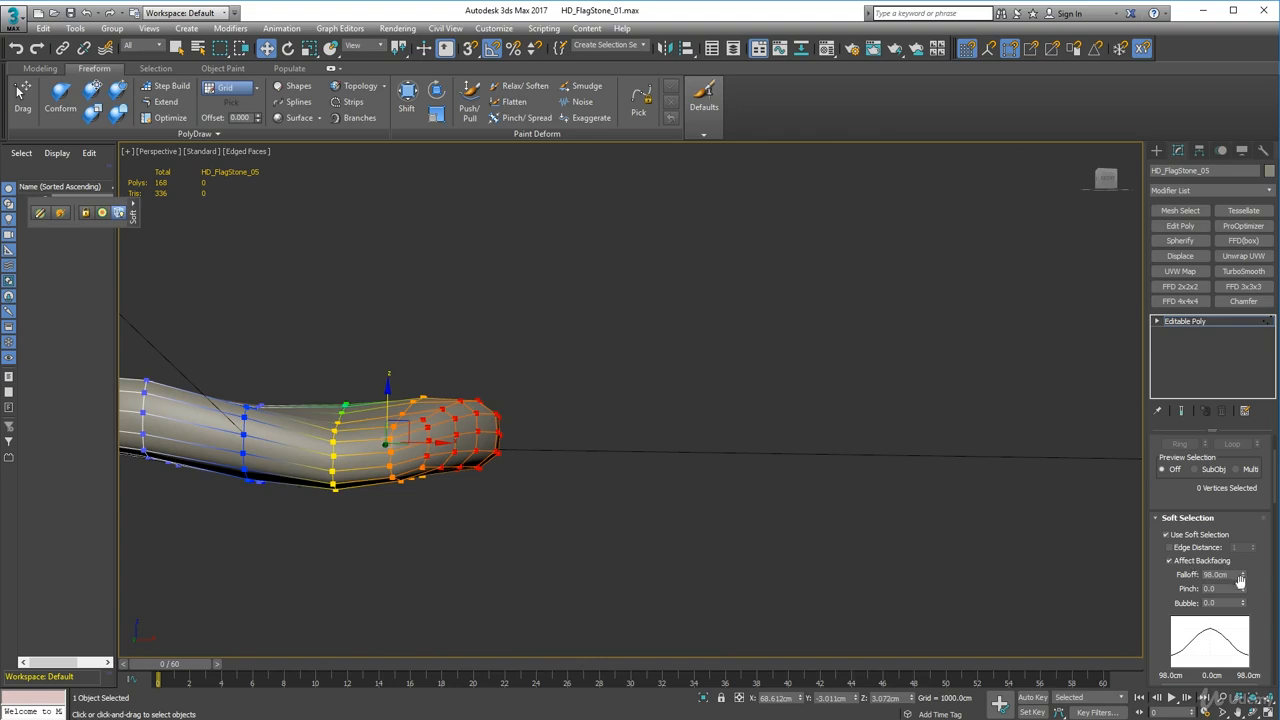
left_click_drag(1243, 578, 1243, 624)
left_click_drag(352, 496, 378, 521)
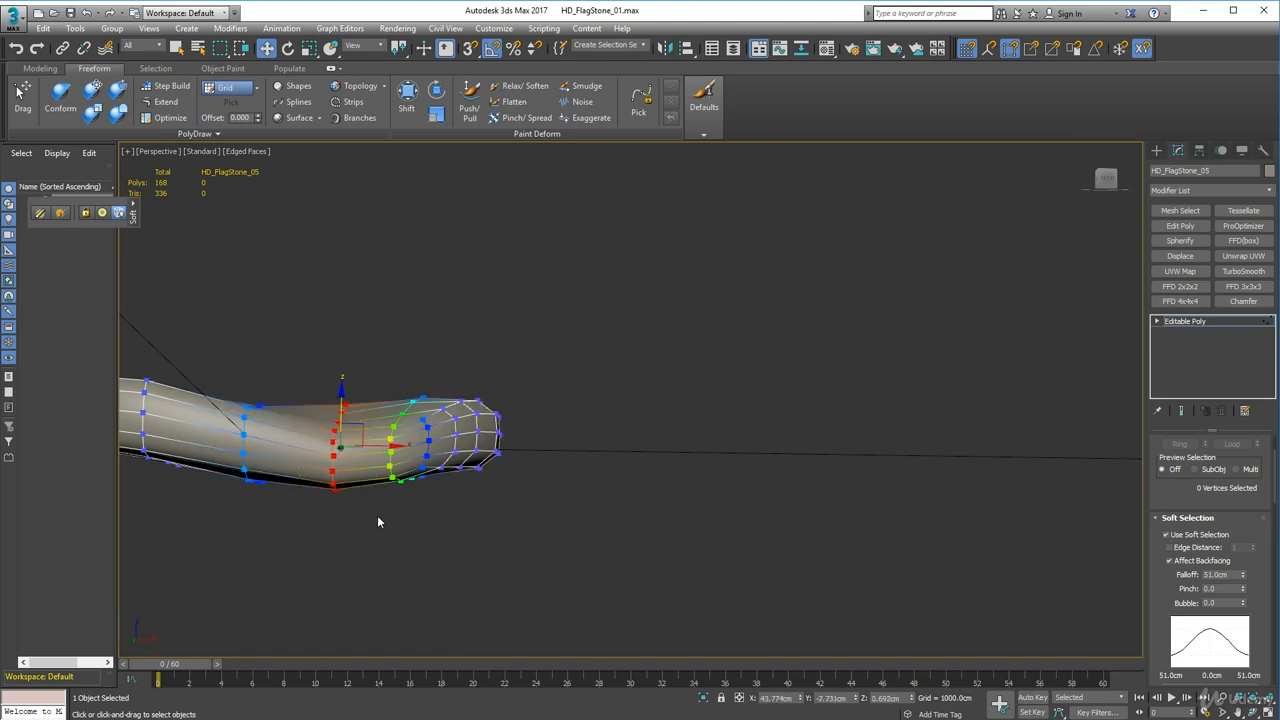
middle_click_drag(355, 449, 451, 393, "alt")
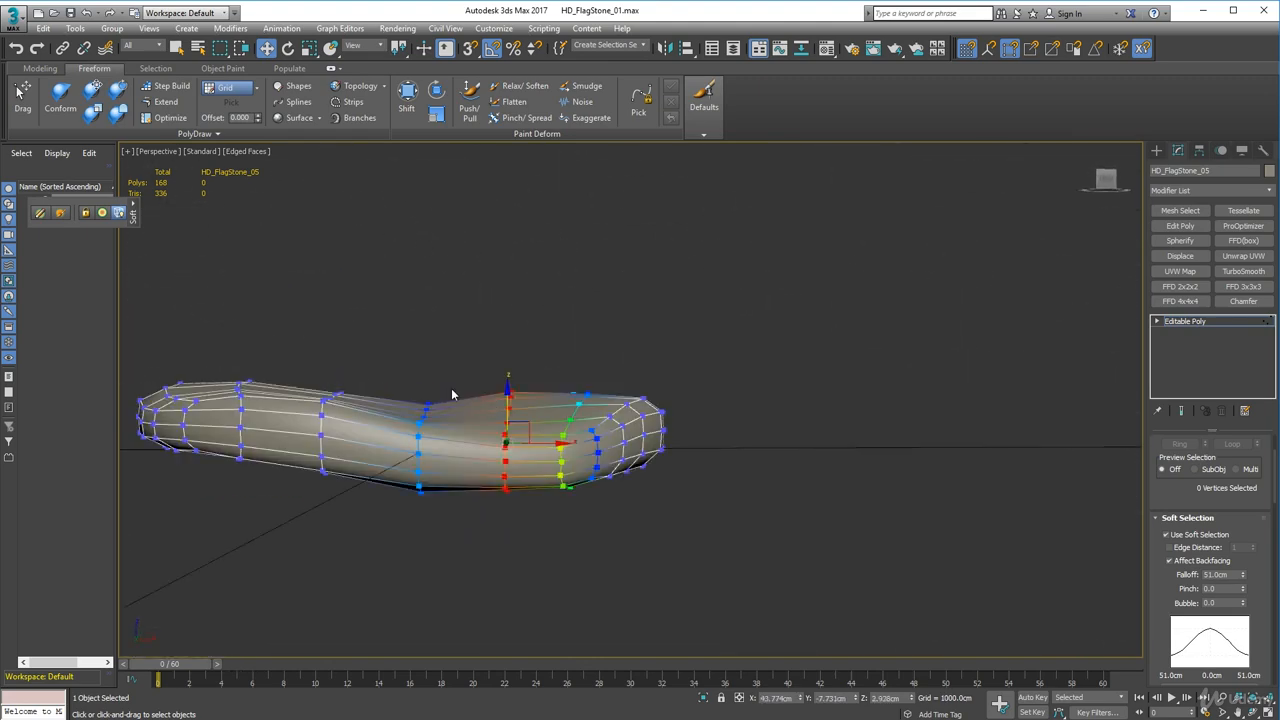
left_click_drag(482, 527, 482, 527)
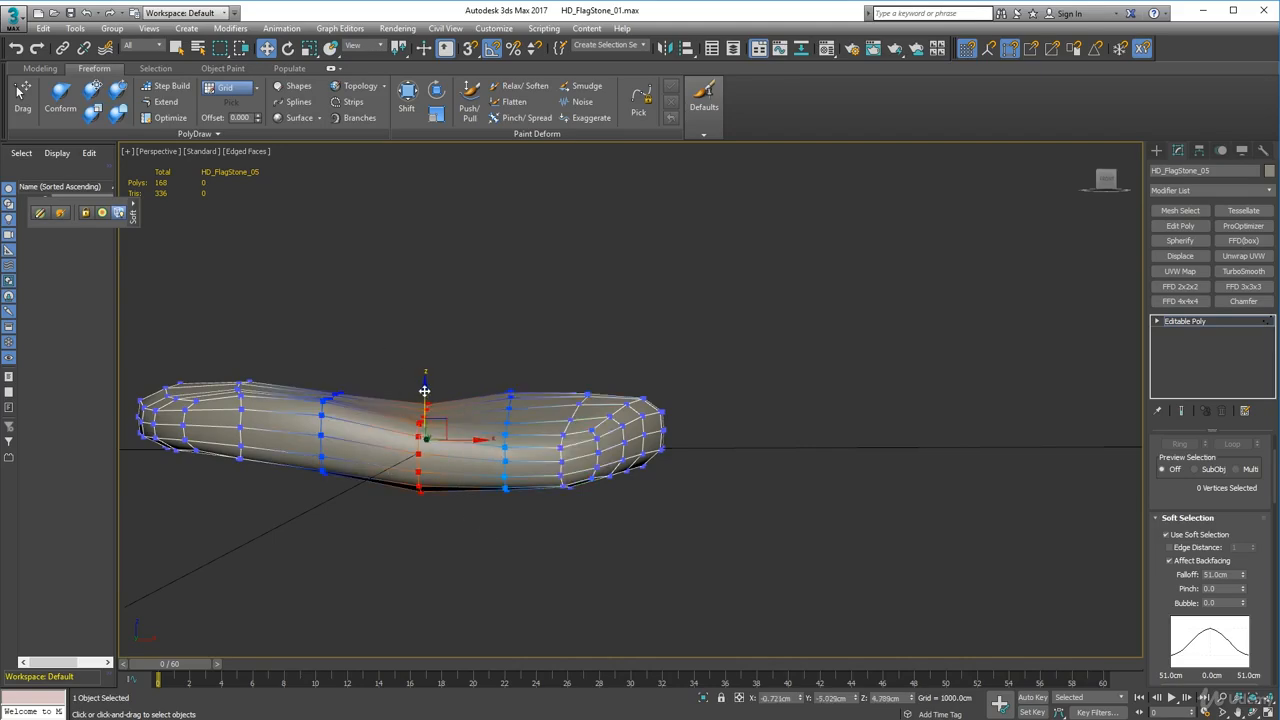
left_click_drag(425, 391, 426, 377)
Step: Raise the group of low vertices on the stone's long side edge slightly along Z
middle_click_drag(426, 377, 707, 566, "alt")
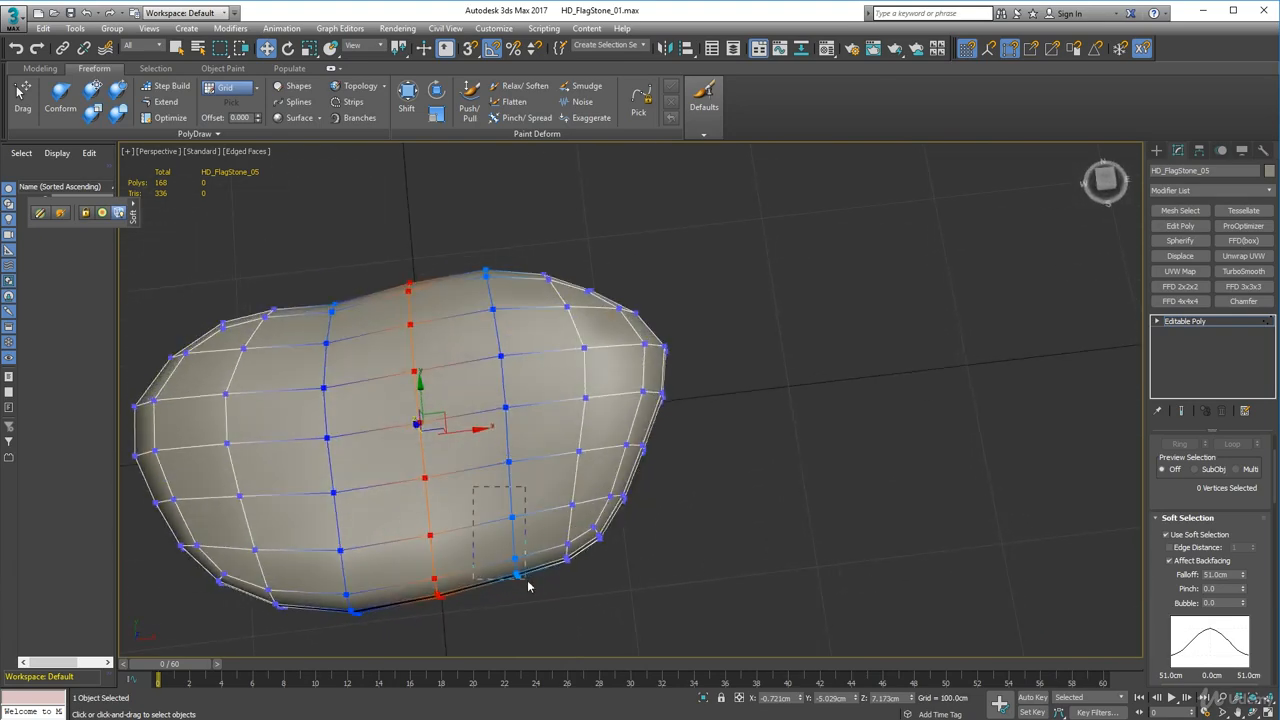
left_click_drag(528, 582, 546, 604)
middle_click_drag(546, 604, 543, 476, "alt")
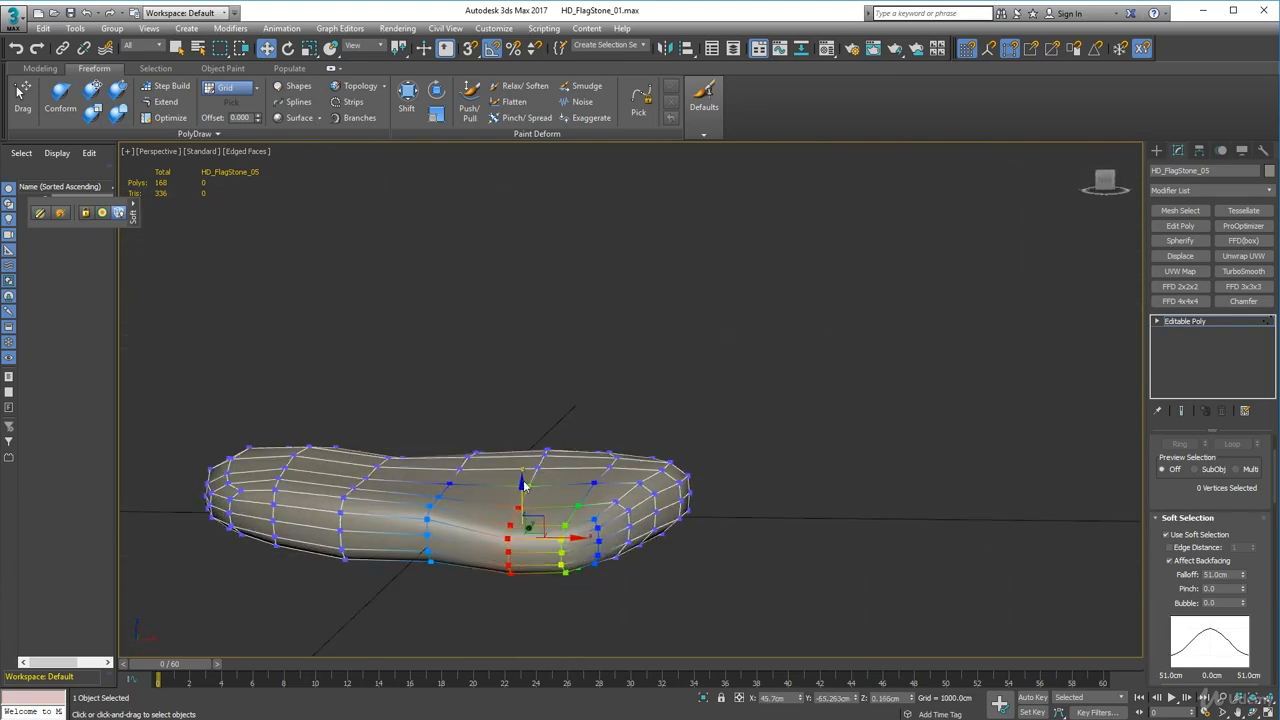
left_click_drag(522, 484, 522, 477)
Step: Clear the vertex selection and turn off soft selection for the stone
left_click(851, 460)
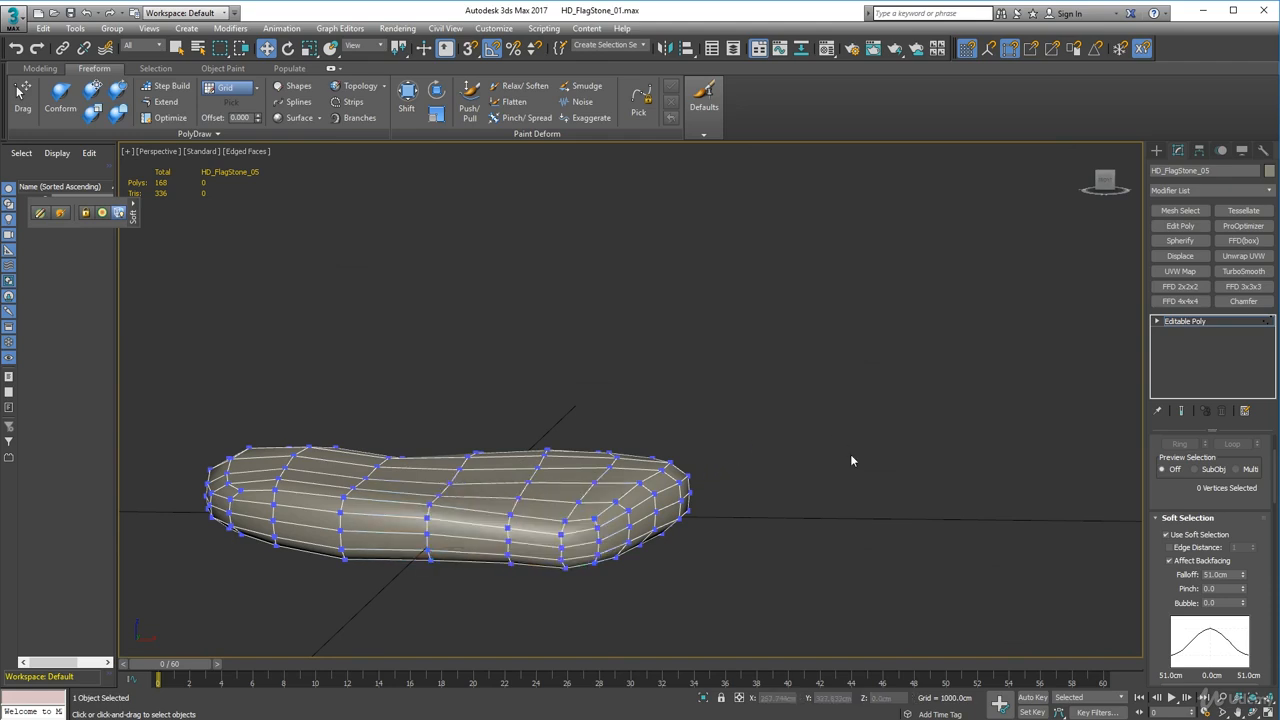
left_click(1165, 535)
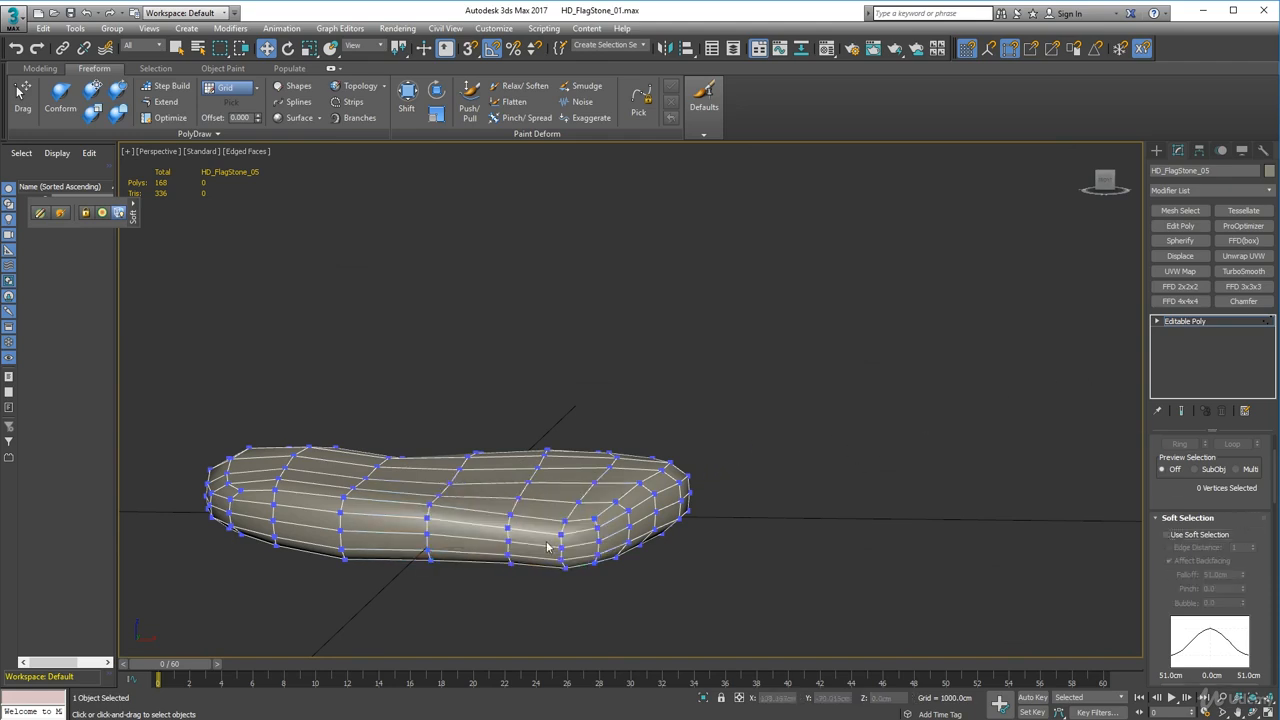
mouse_move(433, 519)
middle_mouse_down("alt")
mouse_move(448, 503)
mouse_move(474, 511)
mouse_move(424, 501)
middle_mouse_up("alt")
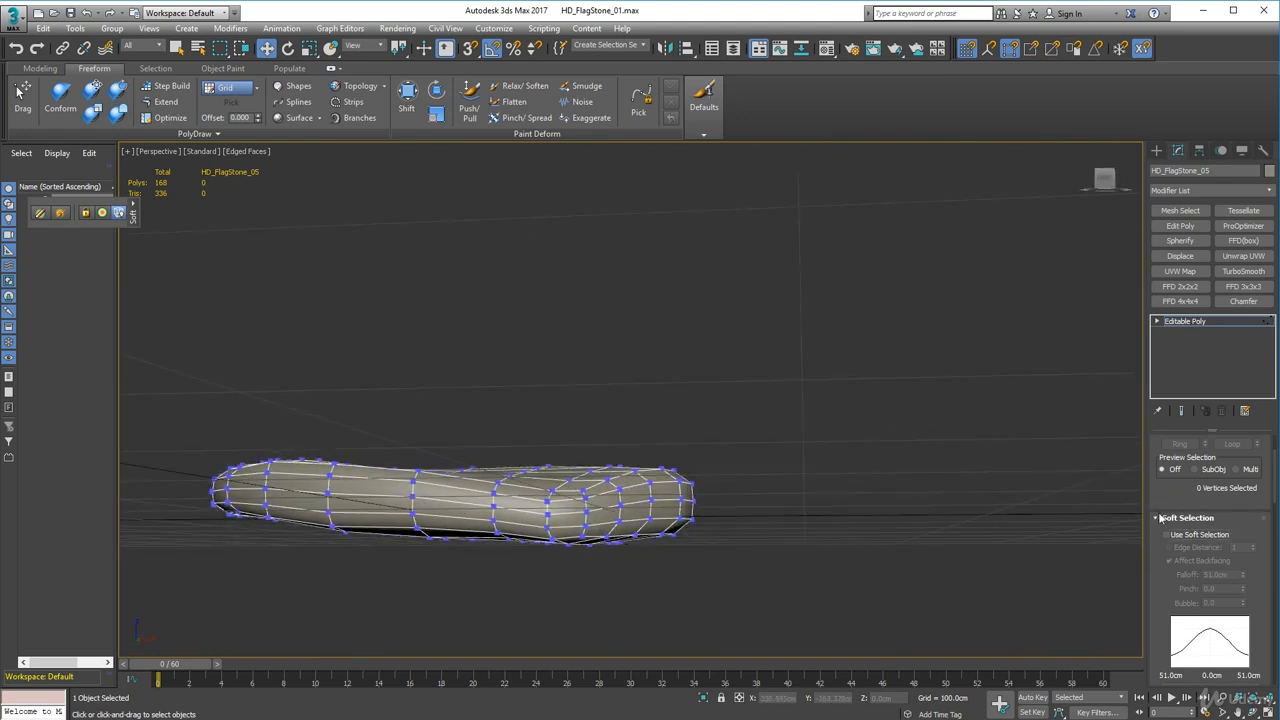
scroll(1190, 495, "up", 2)
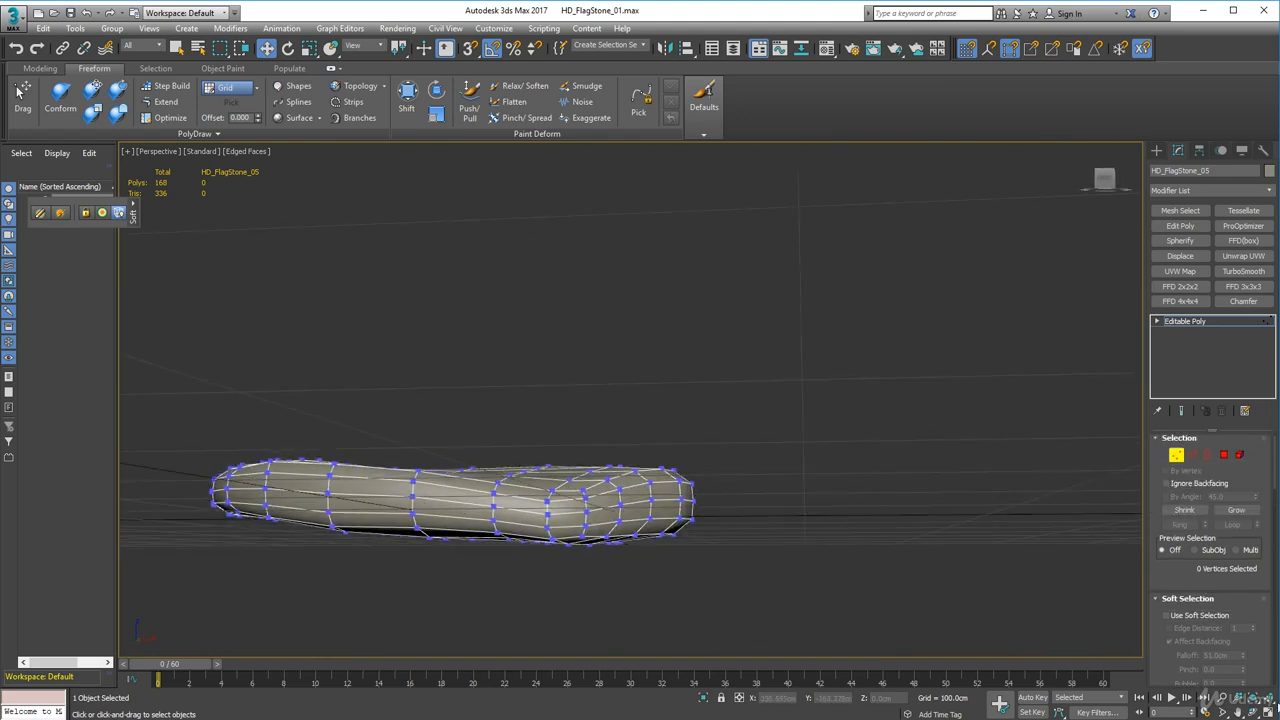
Step: Remove the middle horizontal edge loop running around the stone's side wall
left_click(1192, 456)
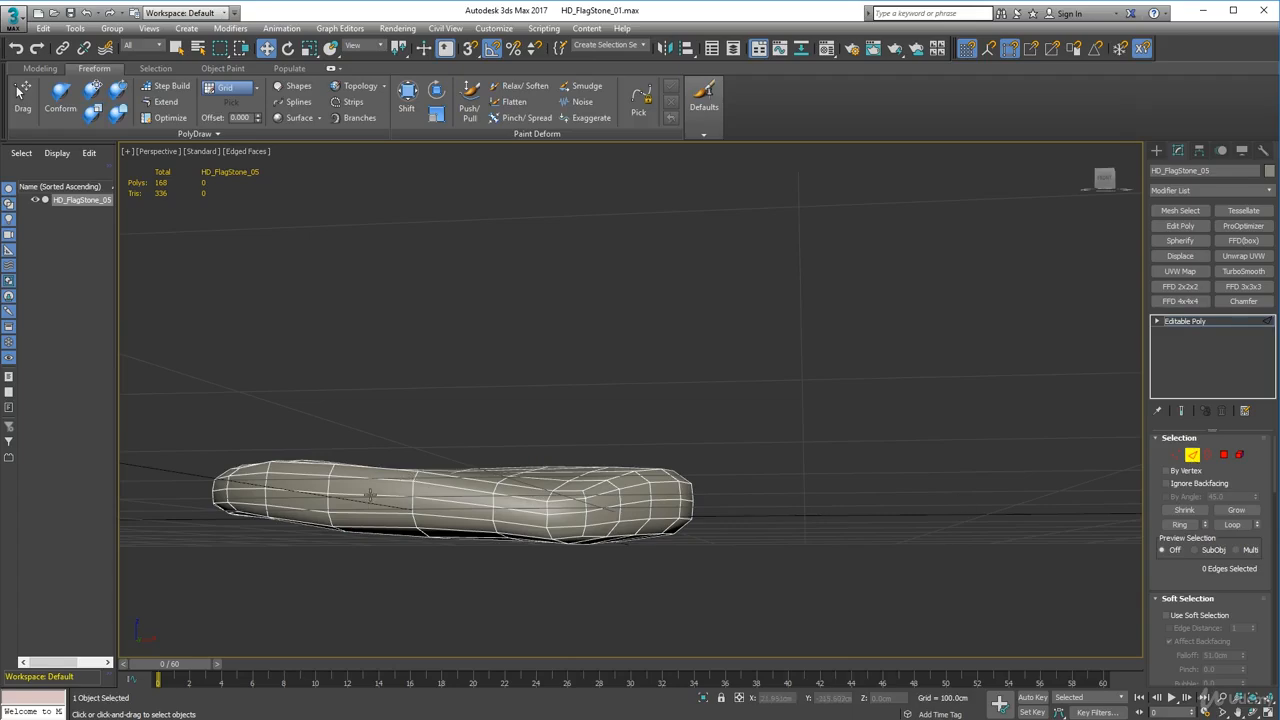
double_click(370, 495)
middle_click_drag(370, 495, 973, 325, "alt")
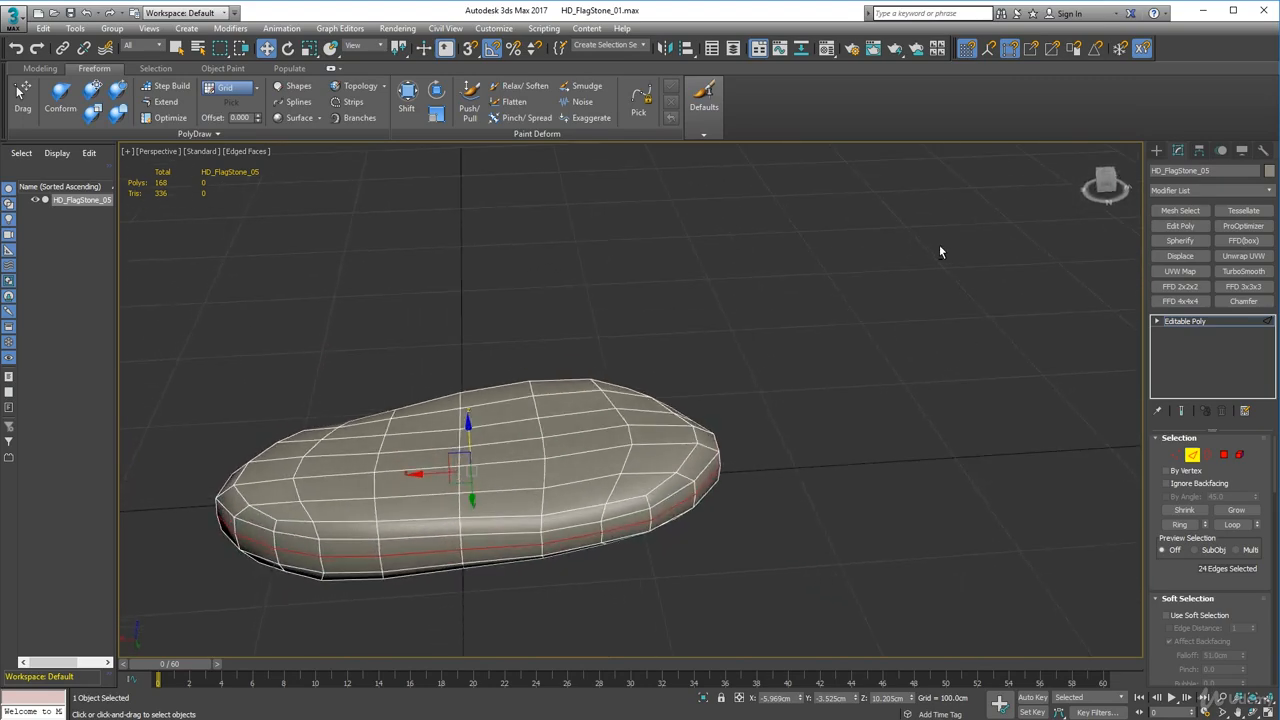
key("ctrl+BackSpace")
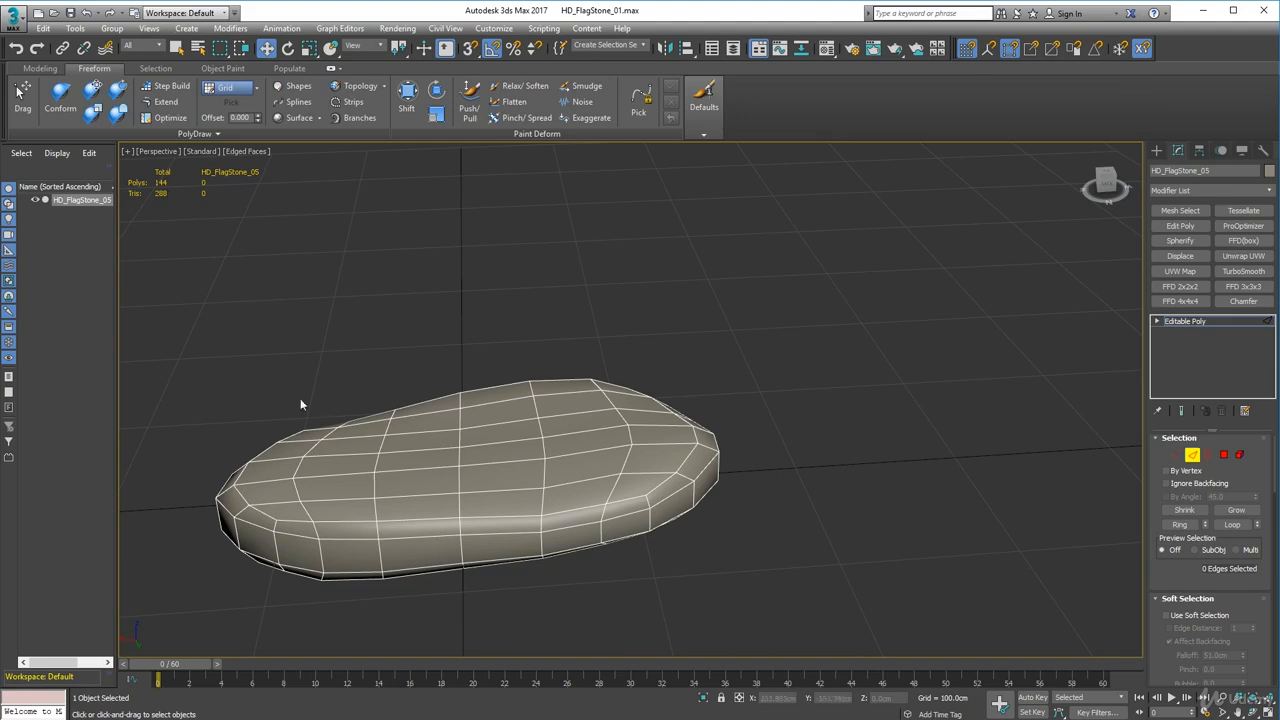
middle_click_drag(300, 404, 680, 398, "alt")
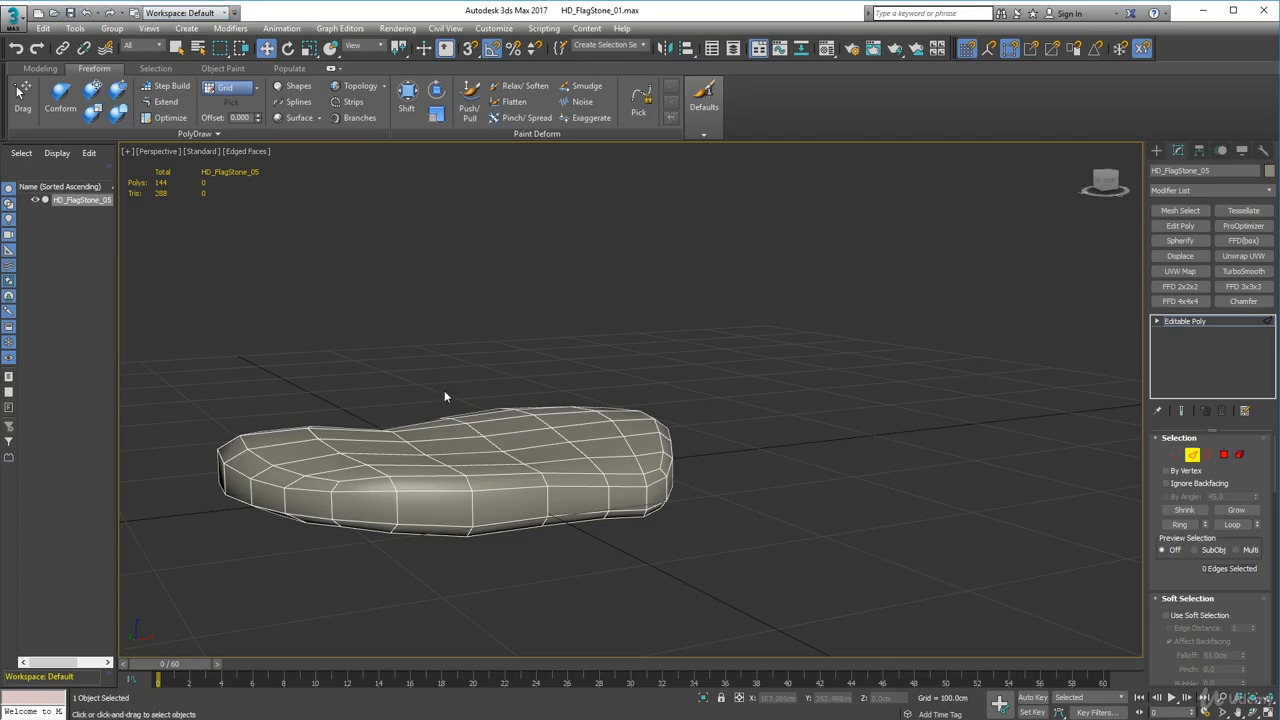
middle_click_drag(299, 257, 915, 243, "alt")
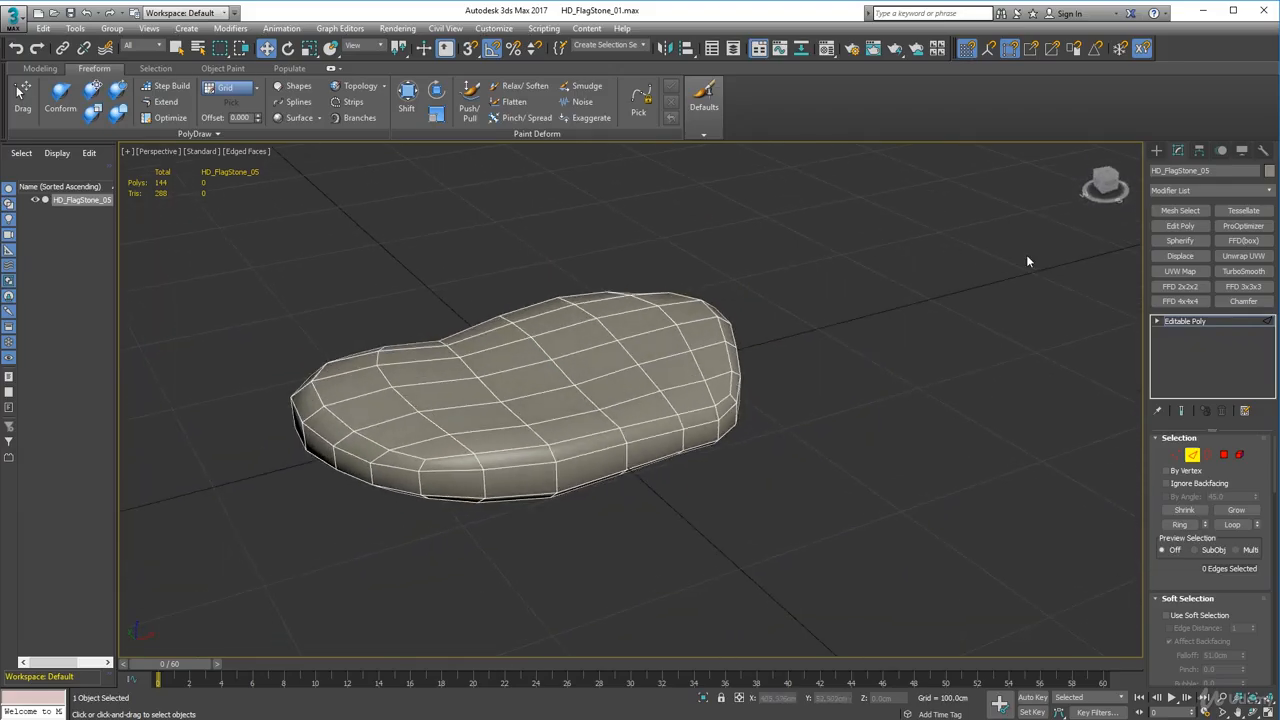
Step: Apply a UVW Map modifier with planar mapping to the stone
left_click(1180, 271)
scroll(733, 381, "down", 5)
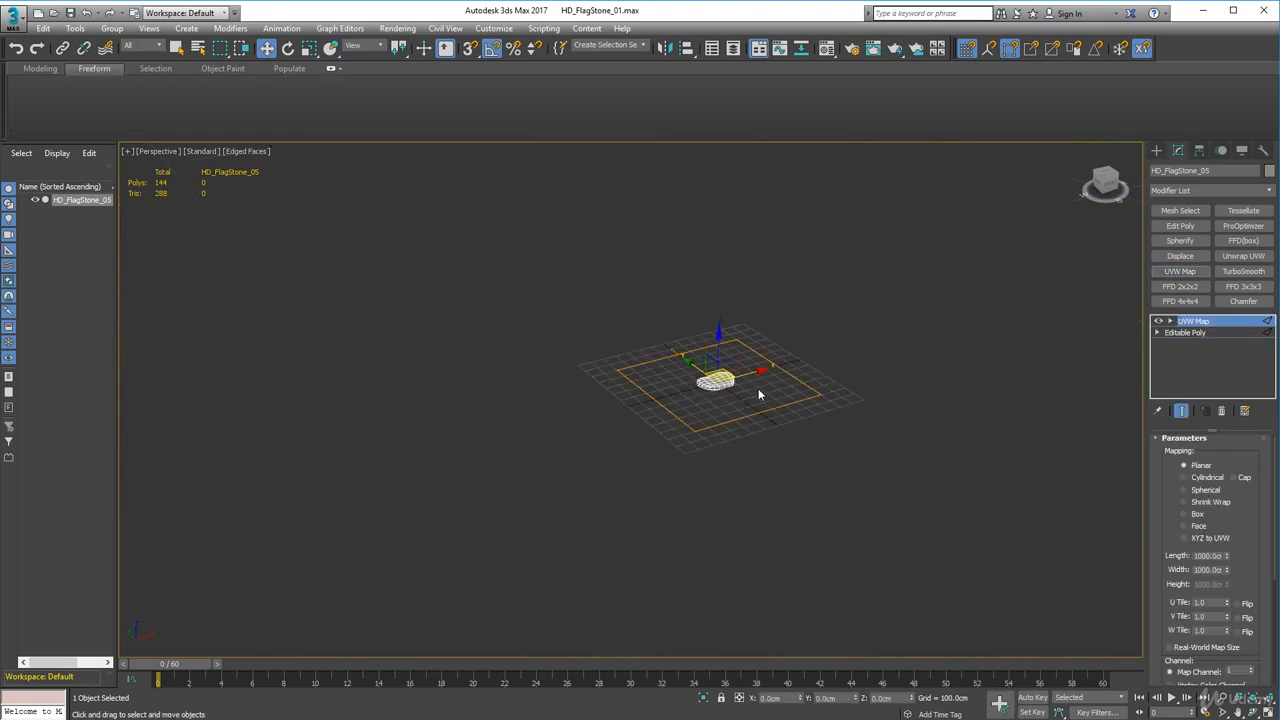
middle_click_drag(758, 388, 696, 383, "alt")
scroll(696, 383, "up", 5)
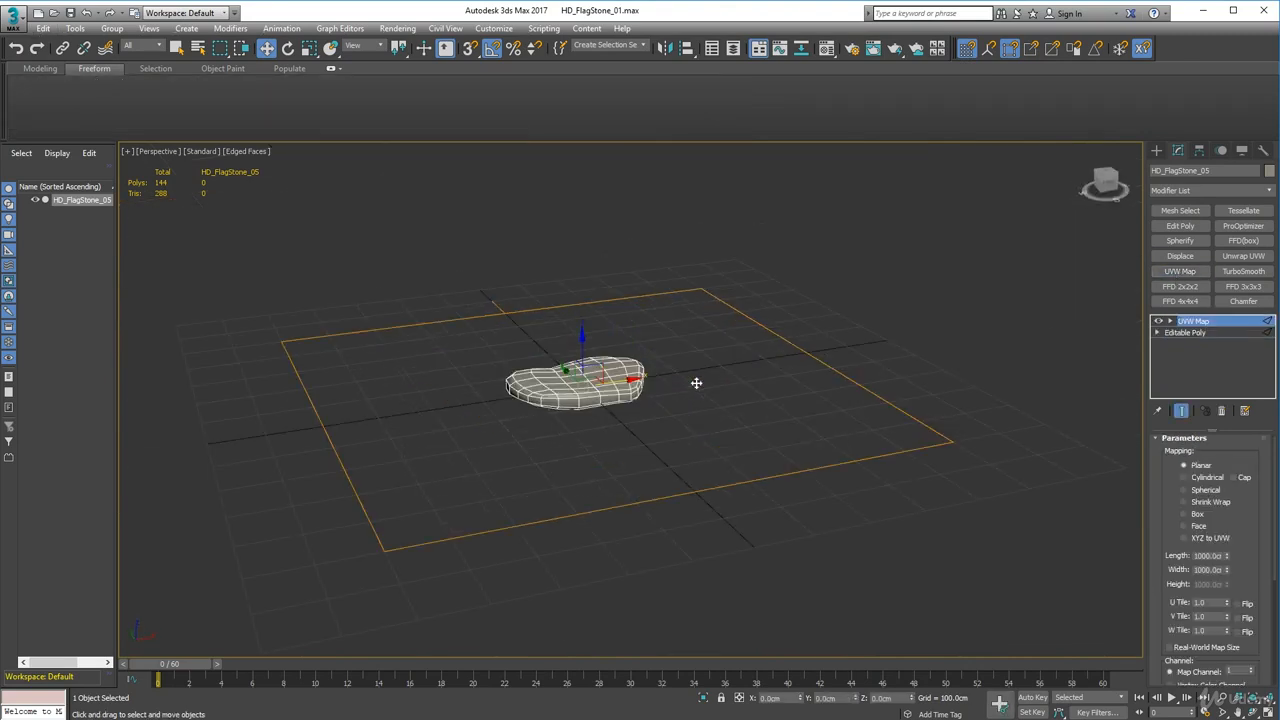
scroll(623, 372, "up", 3)
mouse_move(601, 435)
middle_mouse_down("alt")
mouse_move(603, 491)
mouse_move(714, 434)
mouse_move(794, 346)
mouse_move(834, 377)
mouse_move(666, 460)
mouse_move(586, 460)
mouse_move(529, 429)
mouse_move(591, 471)
mouse_move(606, 457)
mouse_move(583, 449)
mouse_move(585, 433)
middle_mouse_up("alt")
scroll(592, 473, "up", 3)
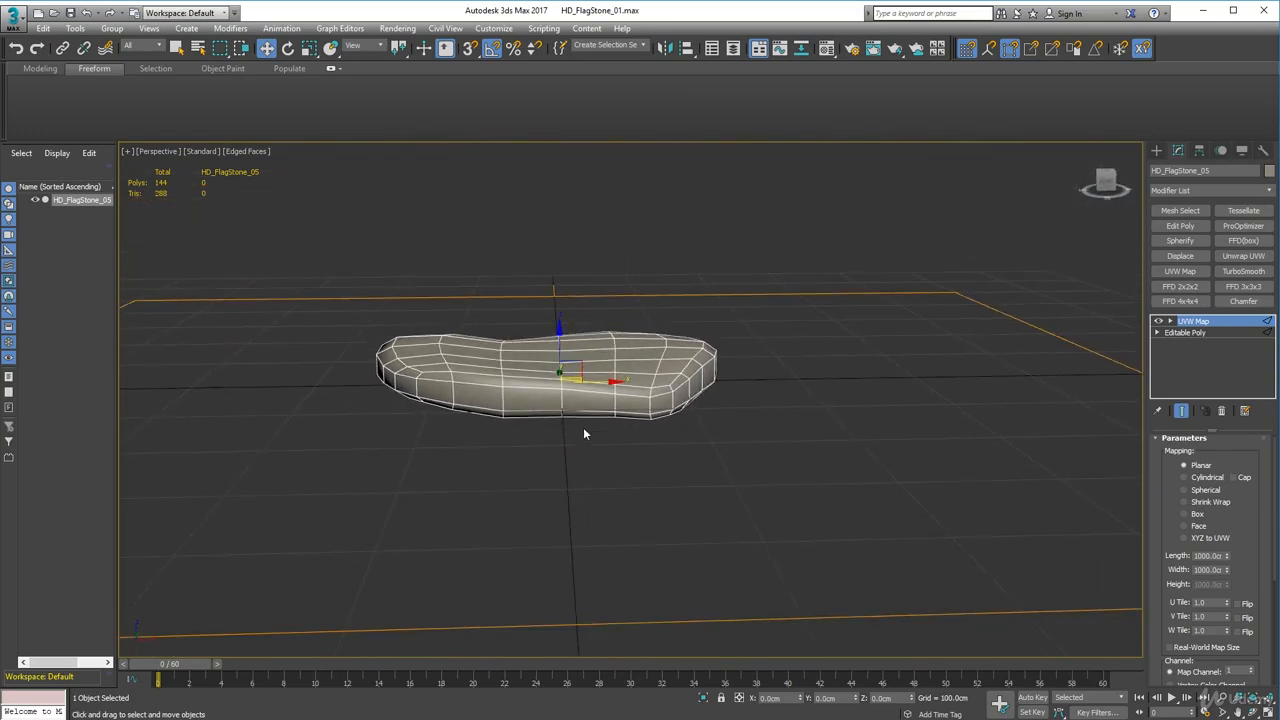
Step: Add an Unwrap UVW modifier and convert the edge loop around the upper rim of the stone's side to seams
left_click(1243, 256)
middle_click_drag(908, 346, 720, 410, "alt")
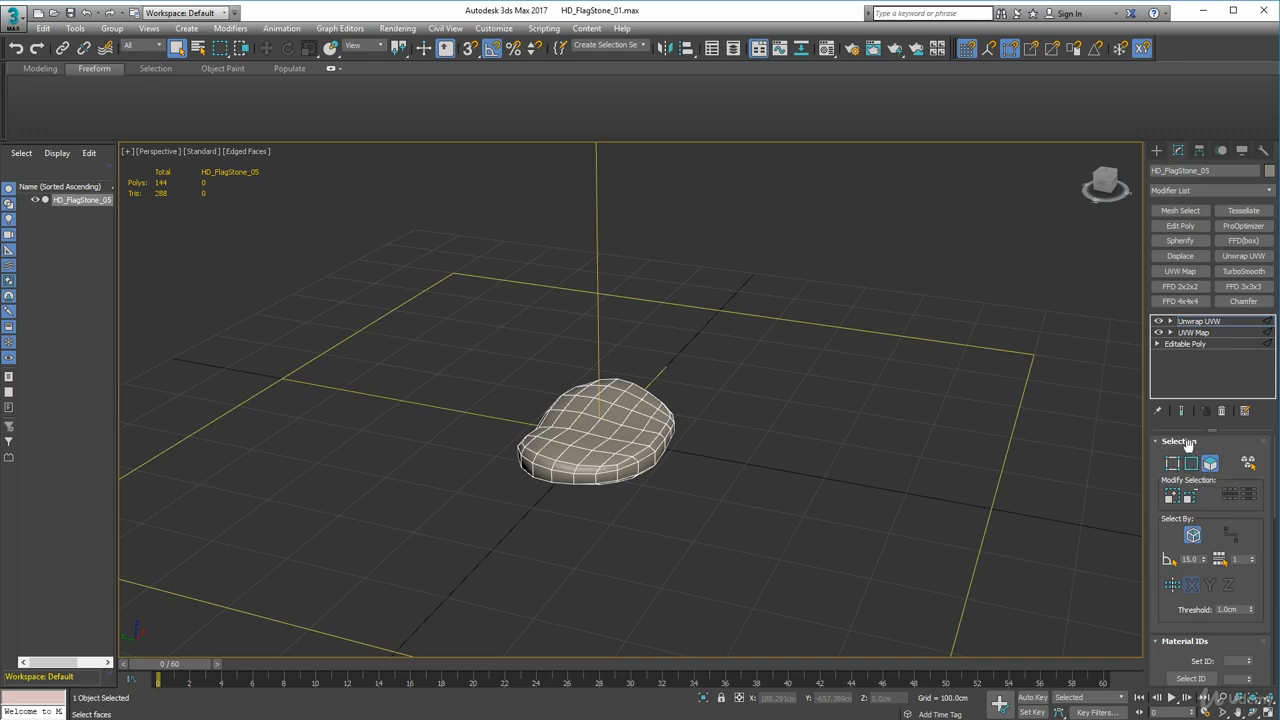
left_click(1191, 463)
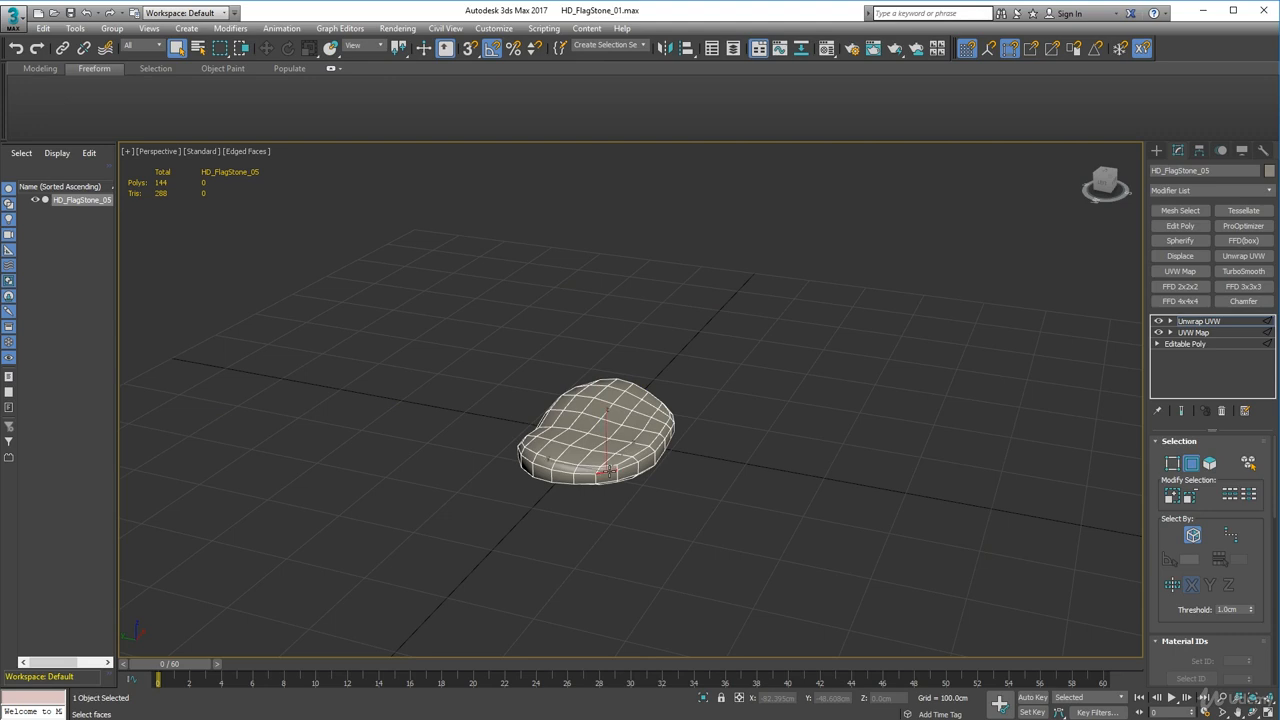
double_click(610, 470)
middle_click_drag(580, 518, 883, 500, "alt")
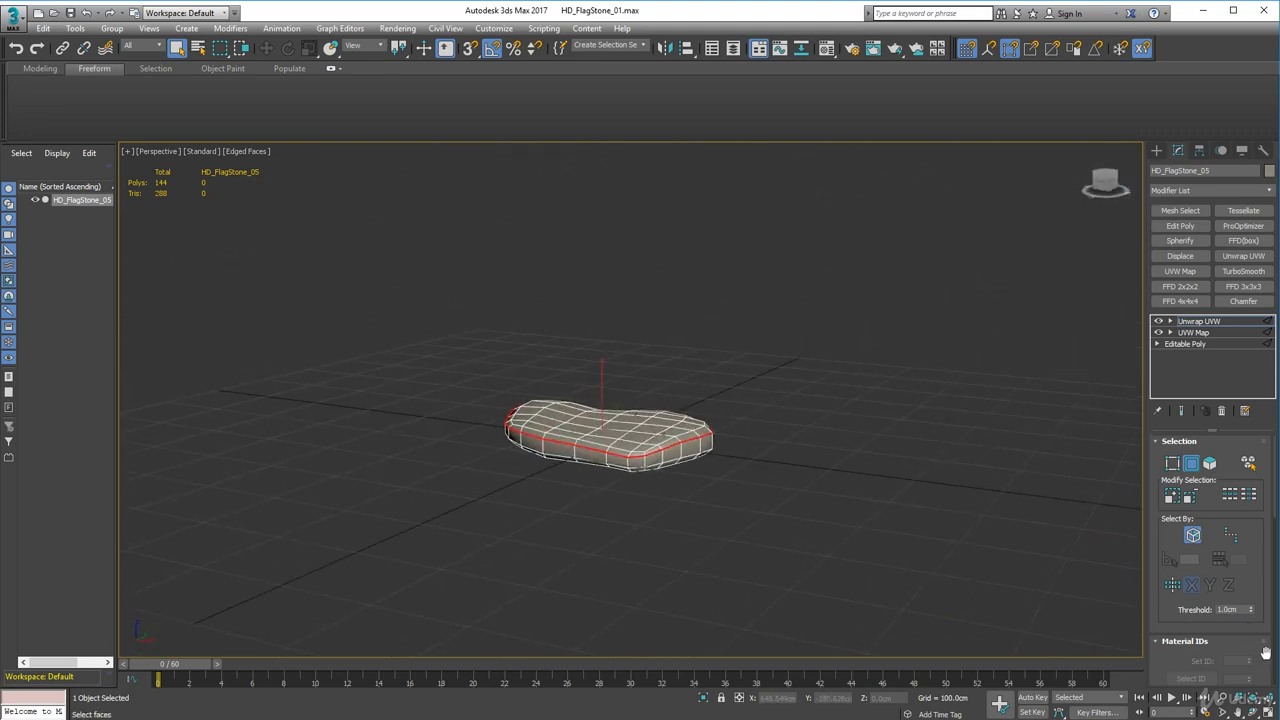
left_click_drag(1265, 653, 1276, 247)
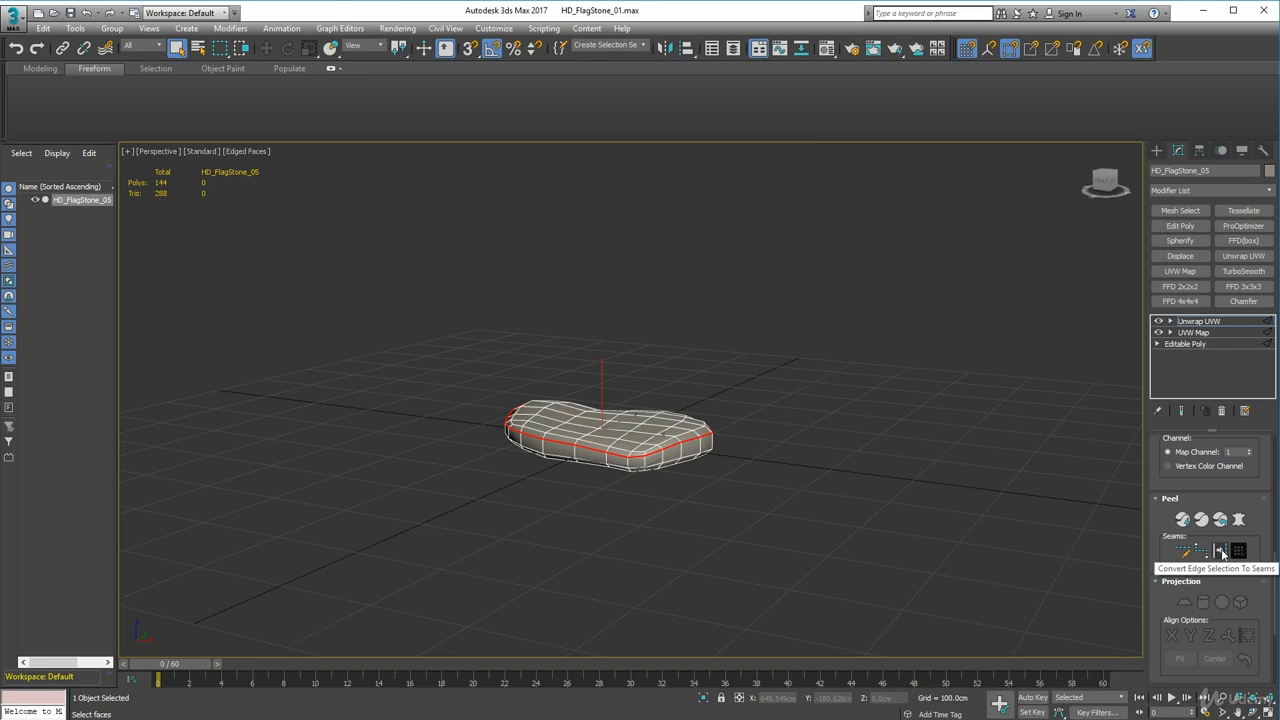
left_click(1221, 552)
Step: Mark short vertical edges on the side wall below the rim loop as extra seams at different places around the stone
middle_click_drag(681, 548, 822, 436, "alt")
middle_click_drag(640, 483, 689, 375, "alt")
middle_click_drag(680, 493, 671, 460, "alt")
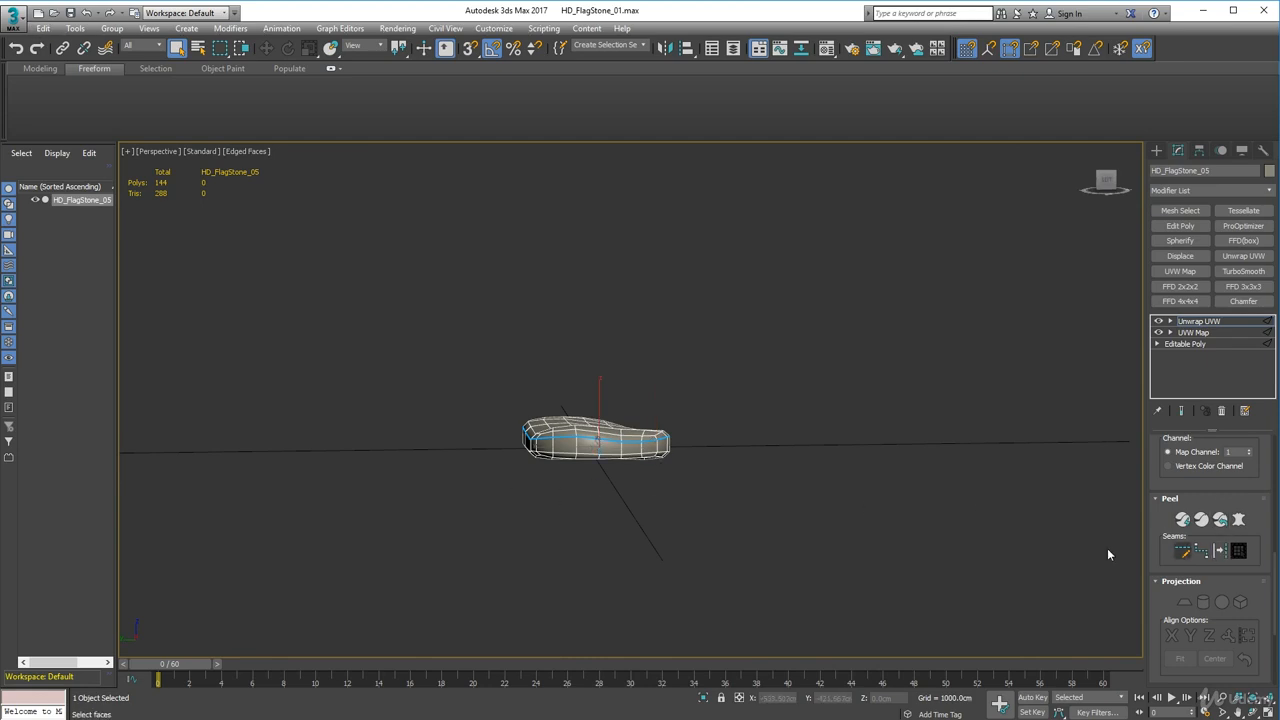
middle_click_drag(502, 520, 727, 512, "alt")
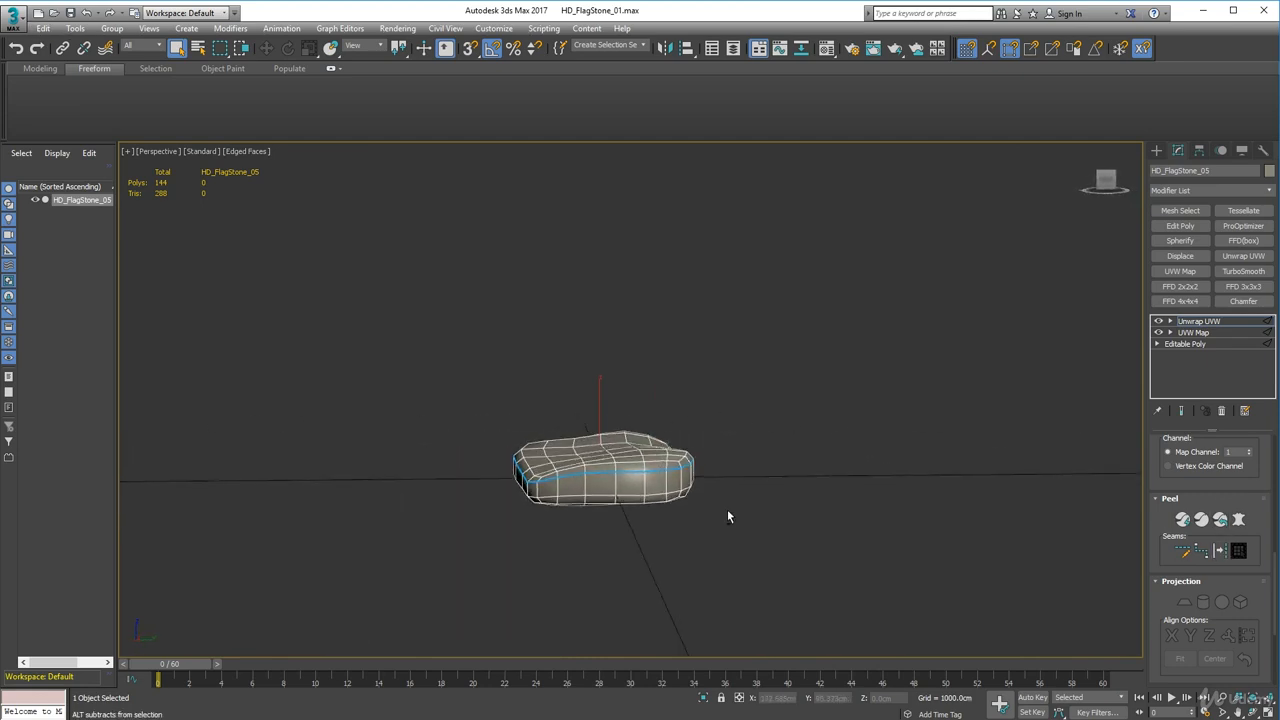
middle_click_drag(633, 488, 602, 512, "alt")
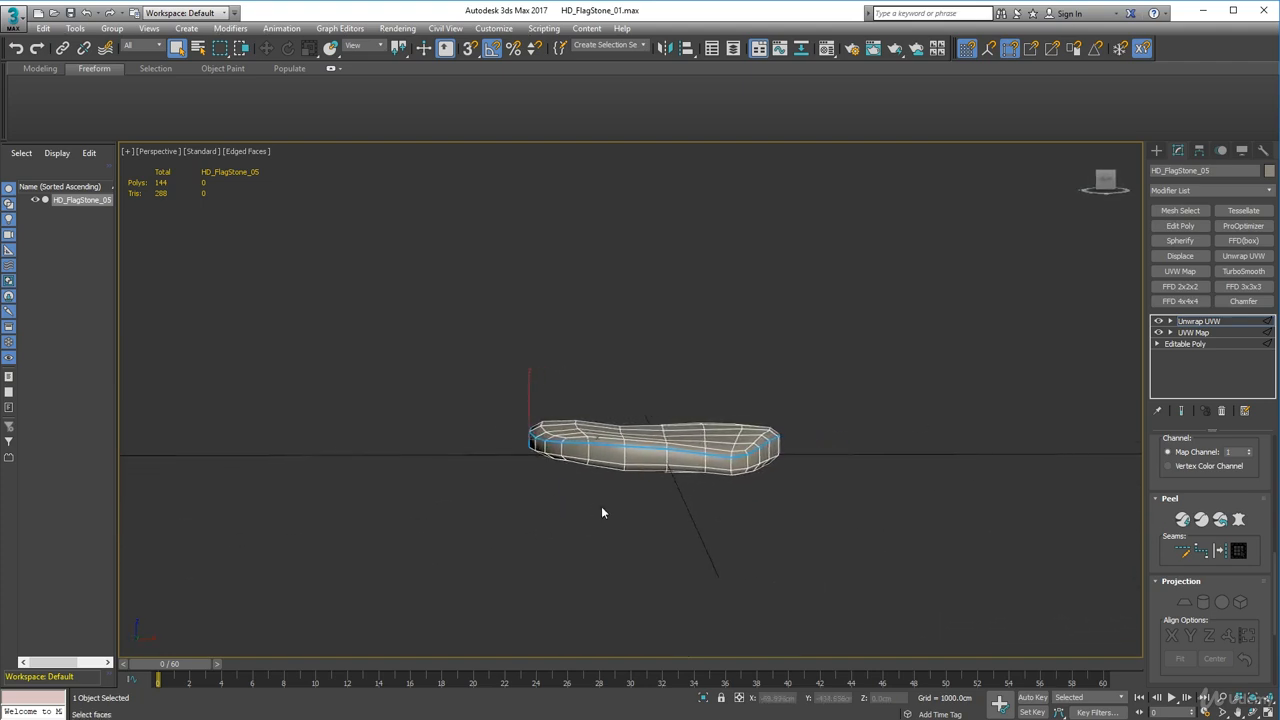
left_click(667, 459)
middle_click_drag(943, 528, 729, 500, "alt")
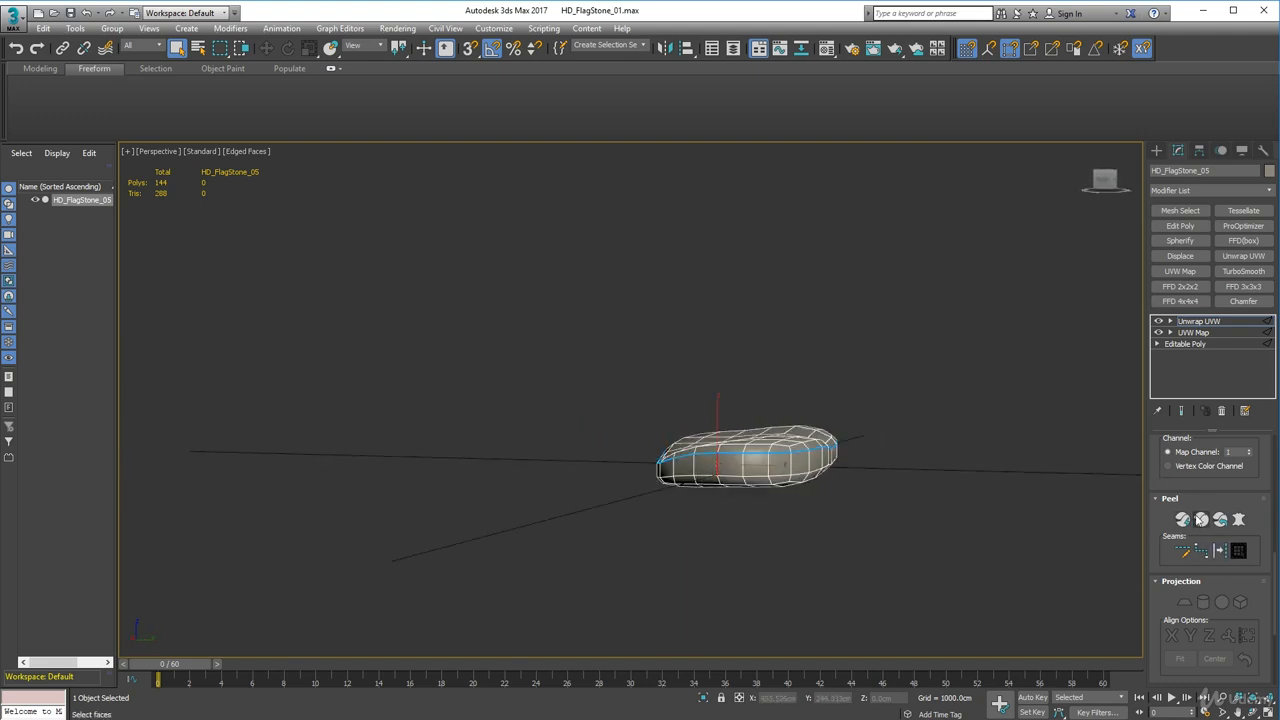
middle_click_drag(941, 528, 846, 531, "alt")
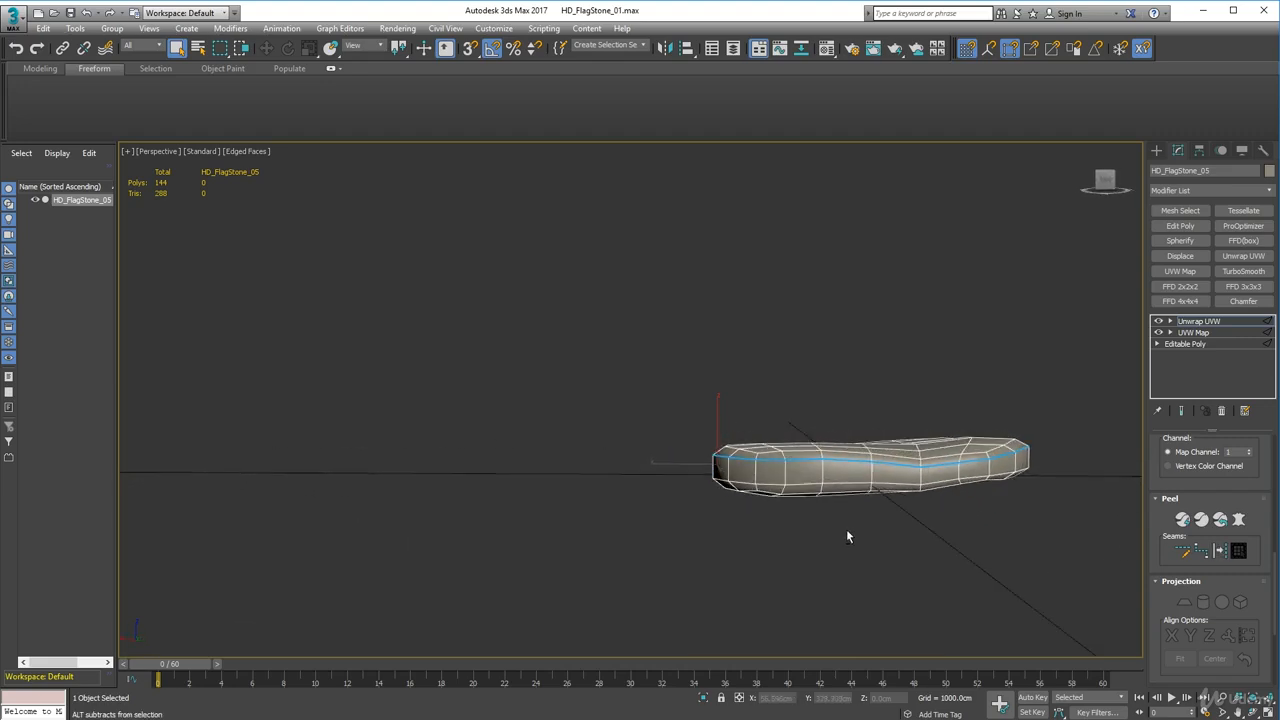
left_click(871, 470)
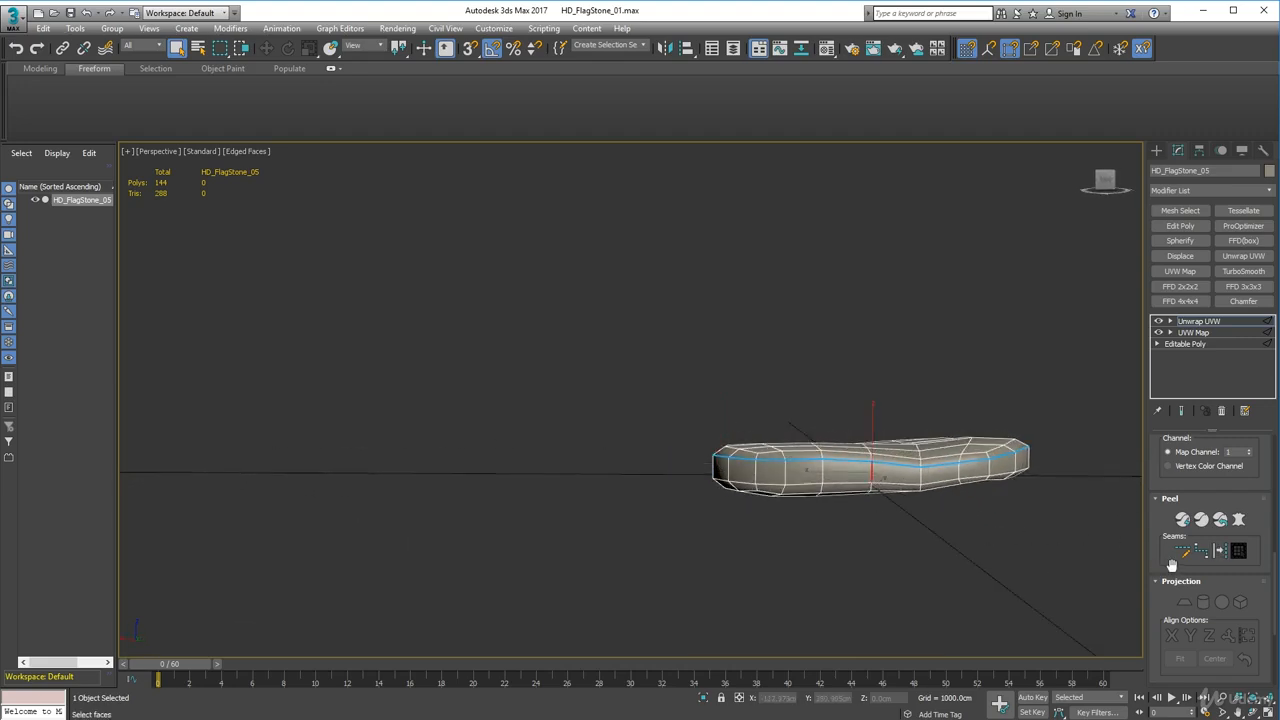
middle_click_drag(953, 541, 784, 531, "alt")
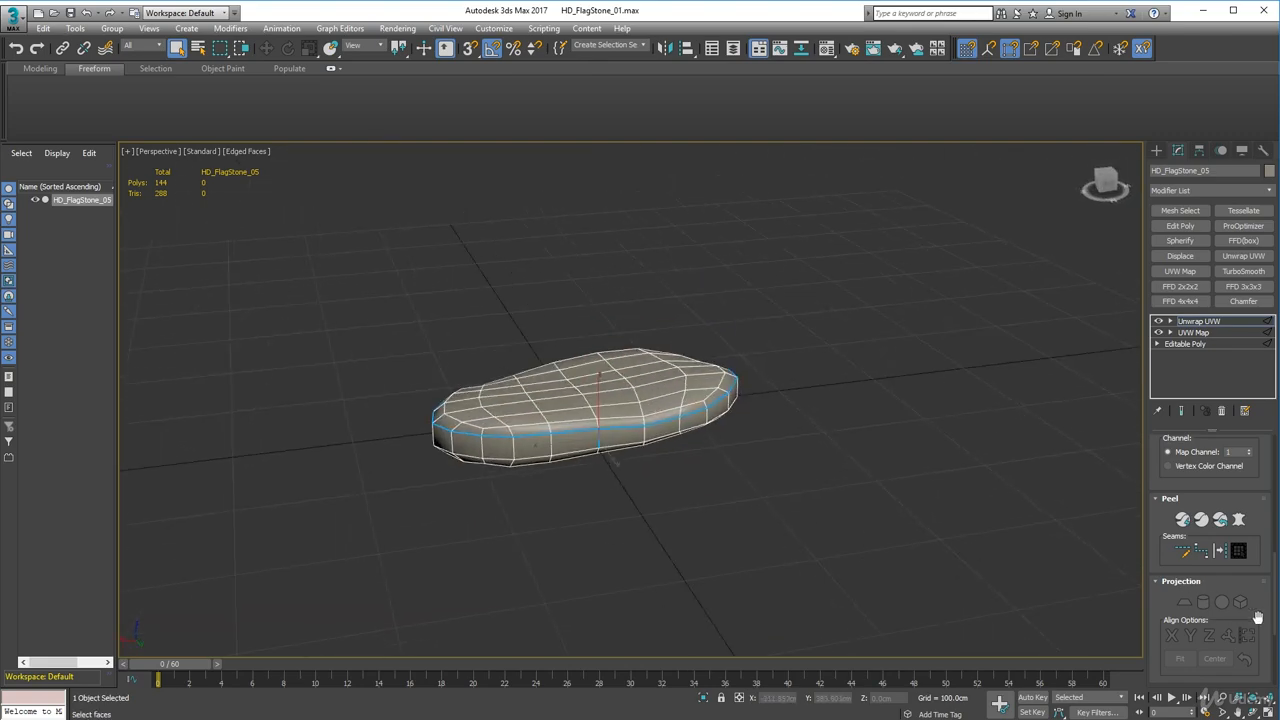
Step: Quick-peel the stone's UVs along the seams and move the UV editor clear of the model
left_click_drag(1257, 617, 1239, 375)
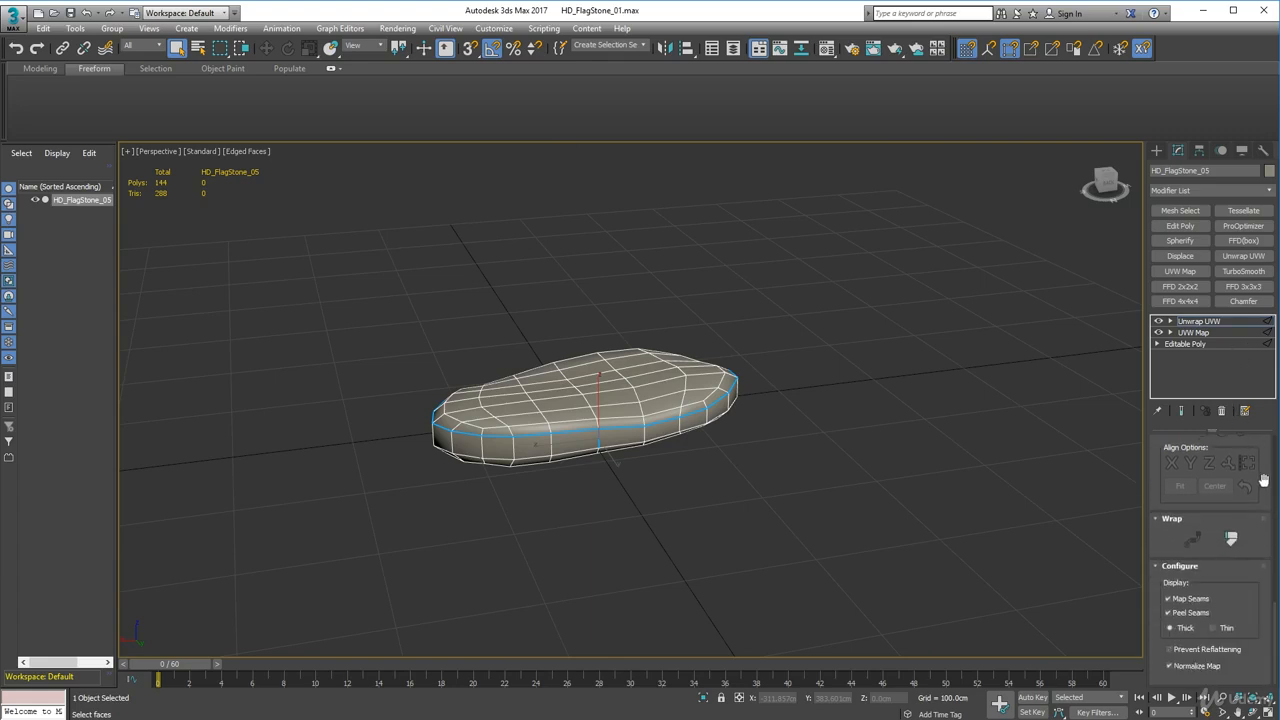
scroll(1263, 480, "up", 5)
left_click(1182, 588)
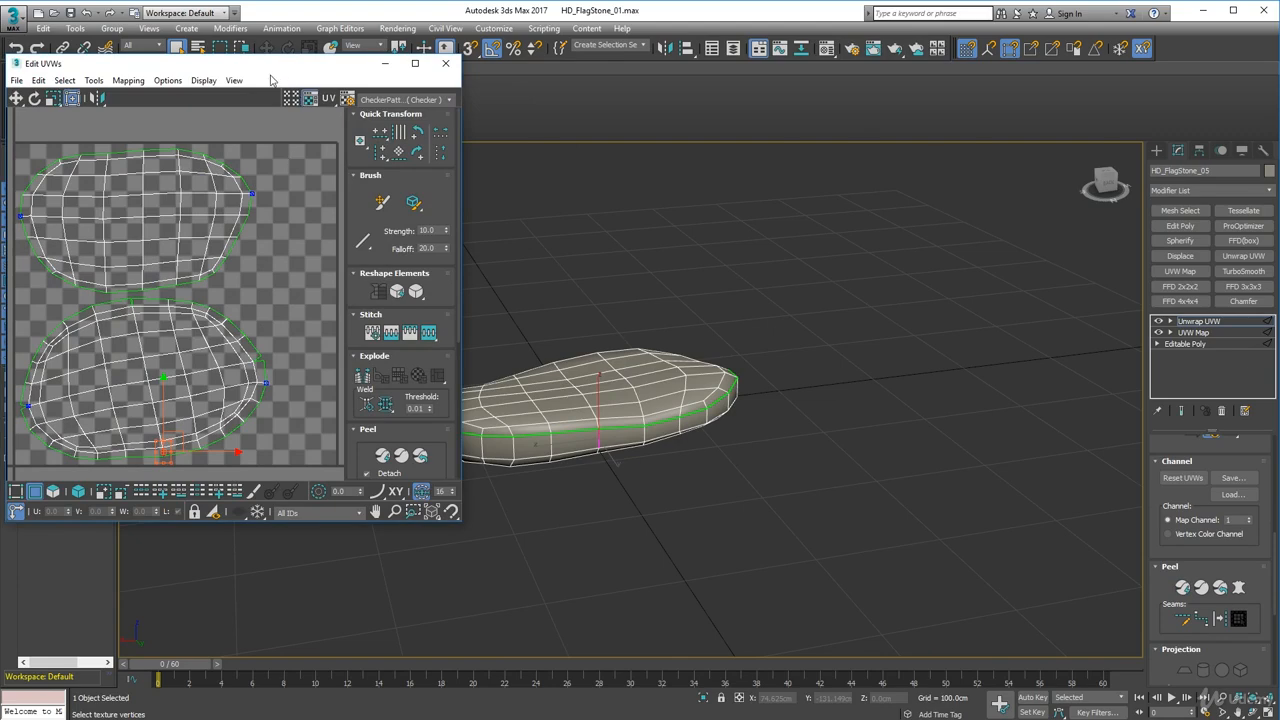
left_click_drag(275, 76, 983, 144)
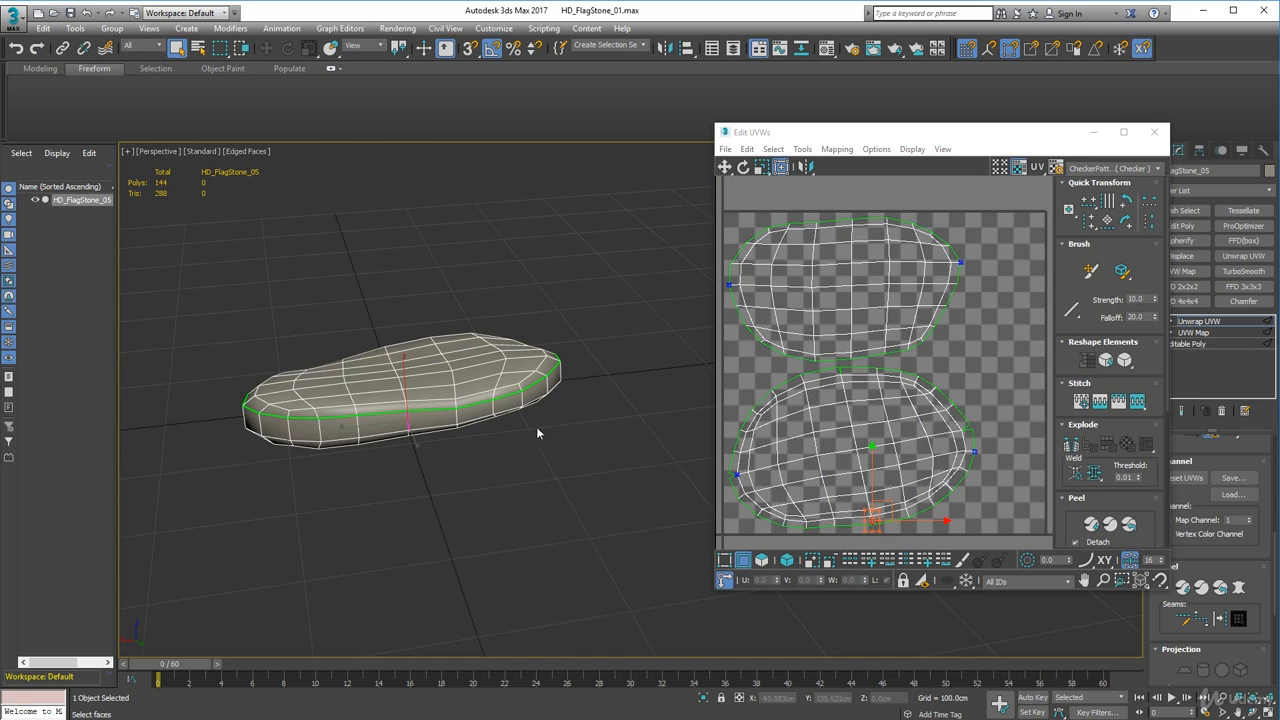
Step: Compare the UV_Checker.png texture with CheckerPattern on the unwrapped stone, finishing with CheckerPattern displayed
left_click(1159, 170)
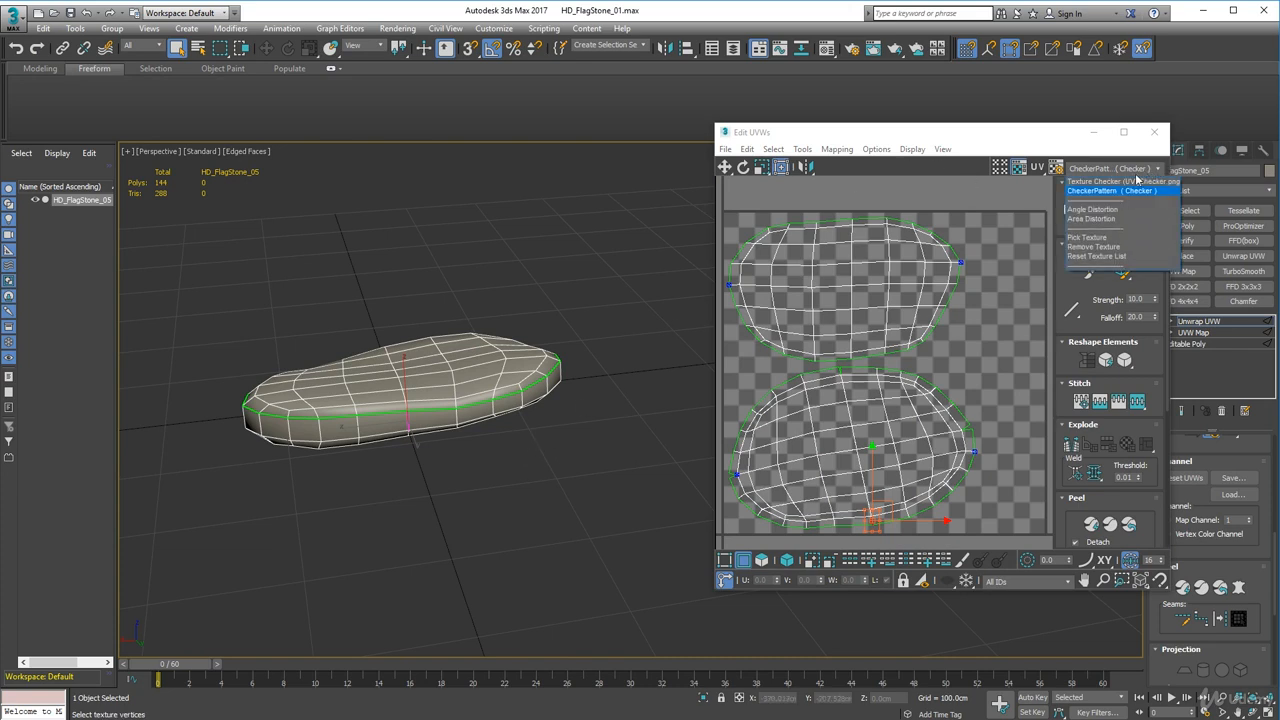
left_click(1117, 189)
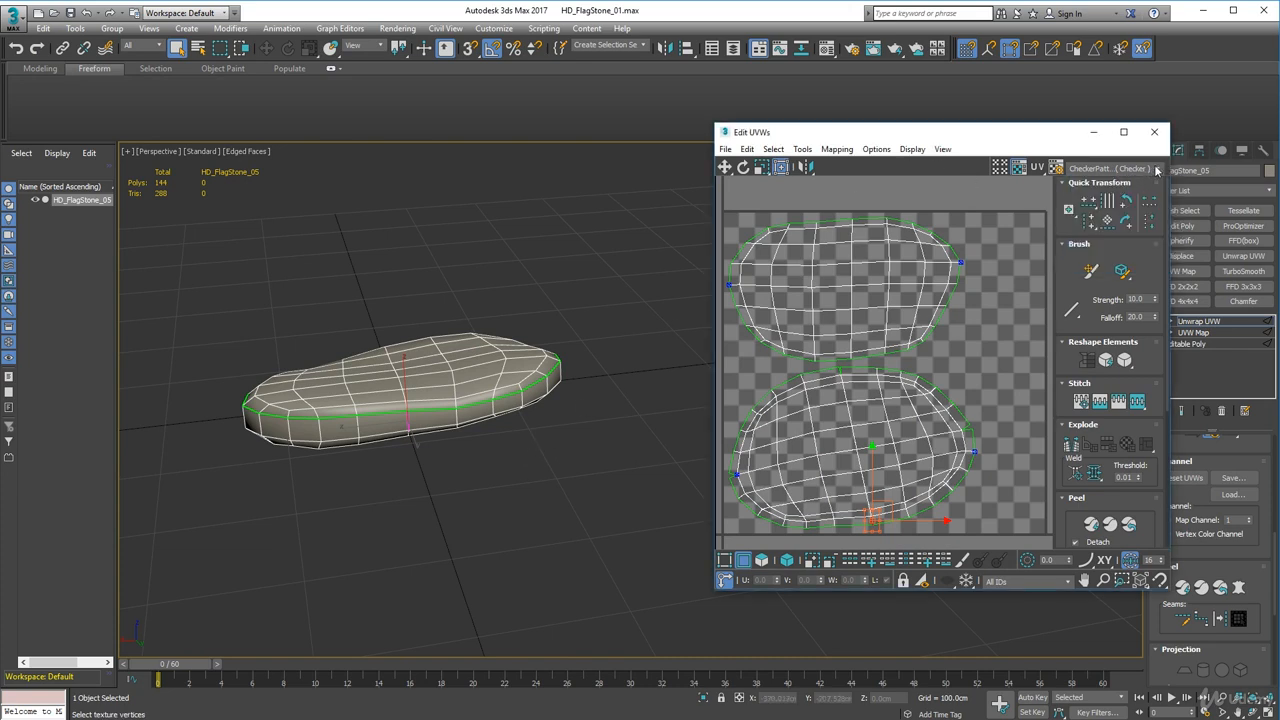
left_click(1157, 170)
left_click(1128, 177)
left_click(1136, 170)
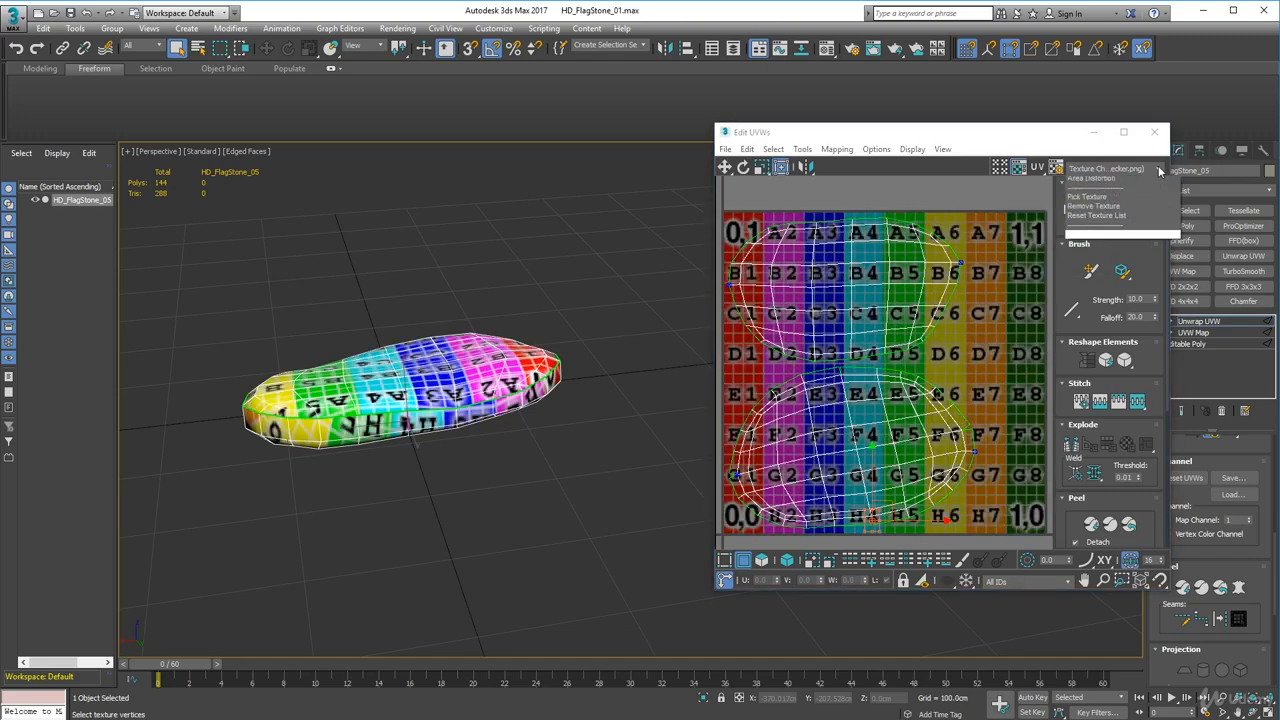
left_click(1095, 190)
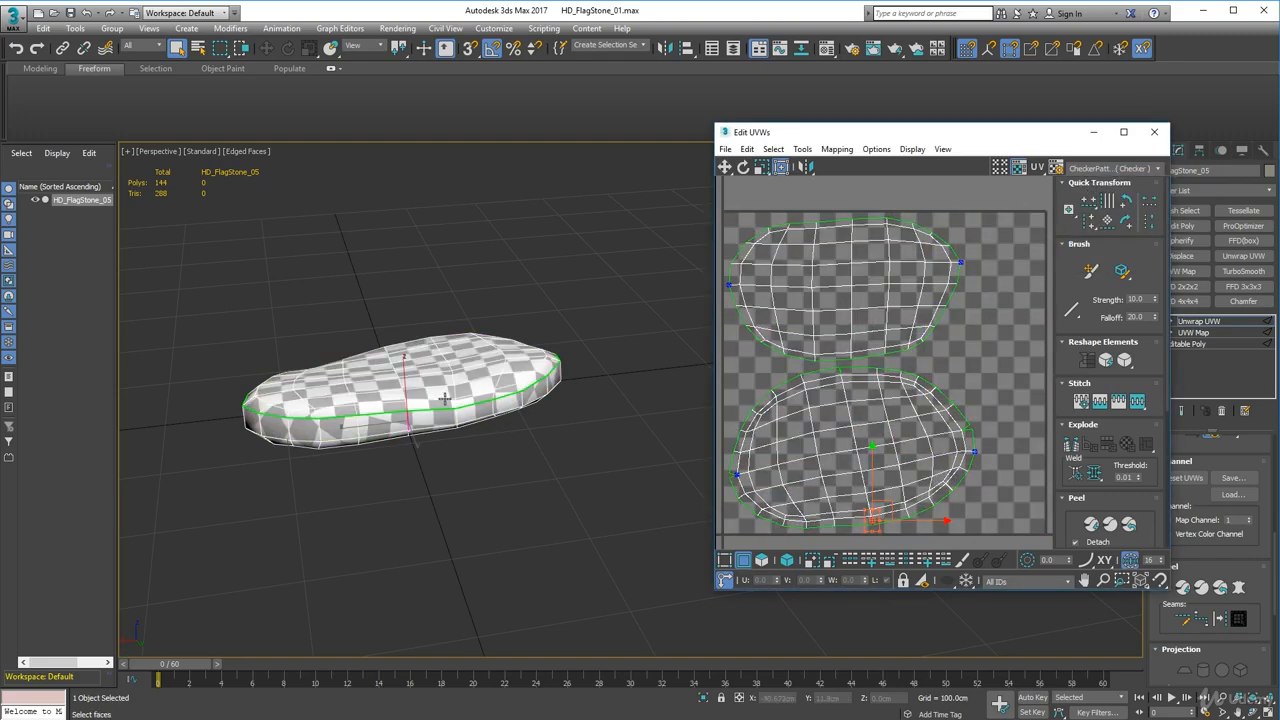
left_click(1157, 170)
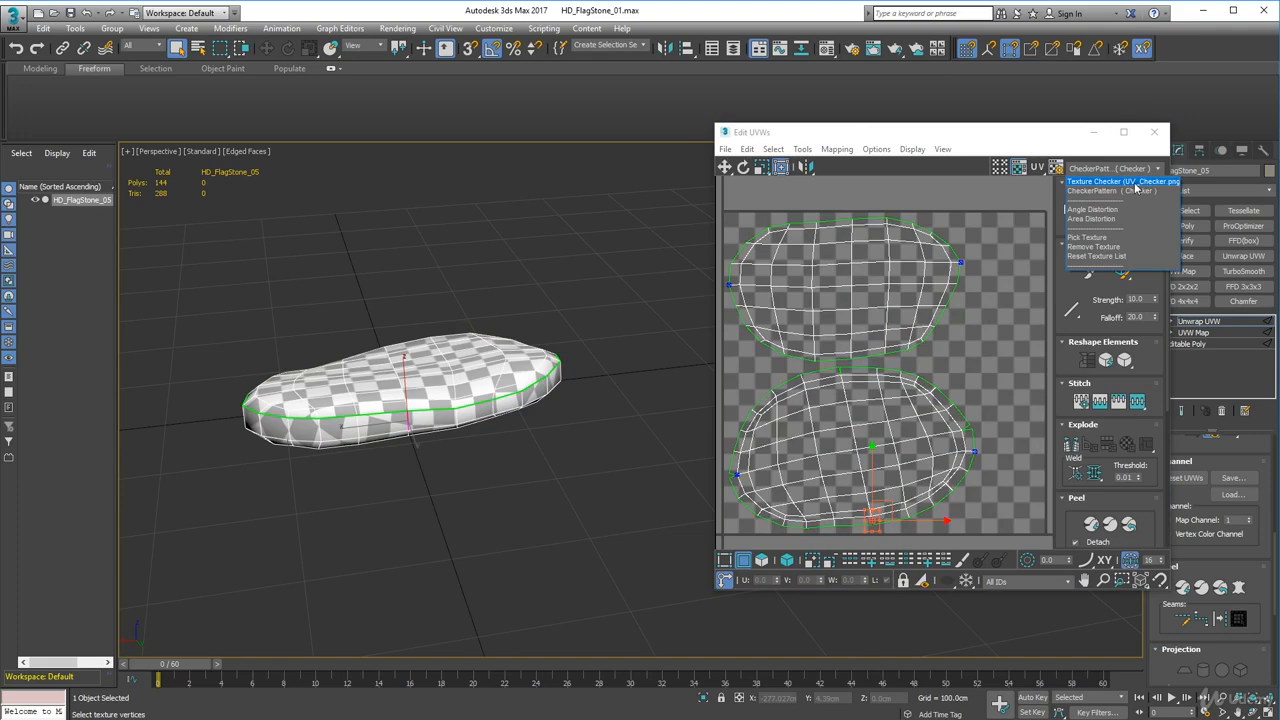
left_click(1135, 185)
left_click(1158, 170)
left_click(1127, 193)
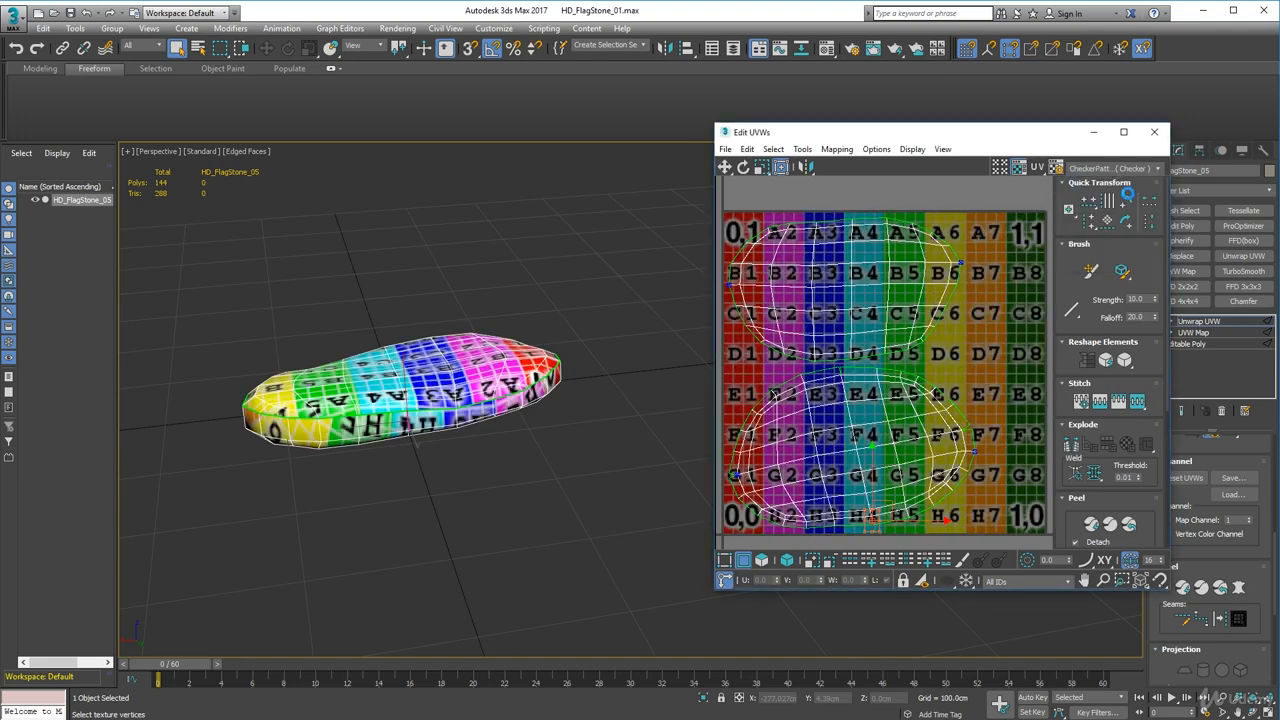
Step: Inspect the checker pattern around the stone's sides, seams and underside for stretching
middle_click_drag(437, 394, 607, 378, "alt")
middle_click_drag(362, 440, 493, 442, "alt")
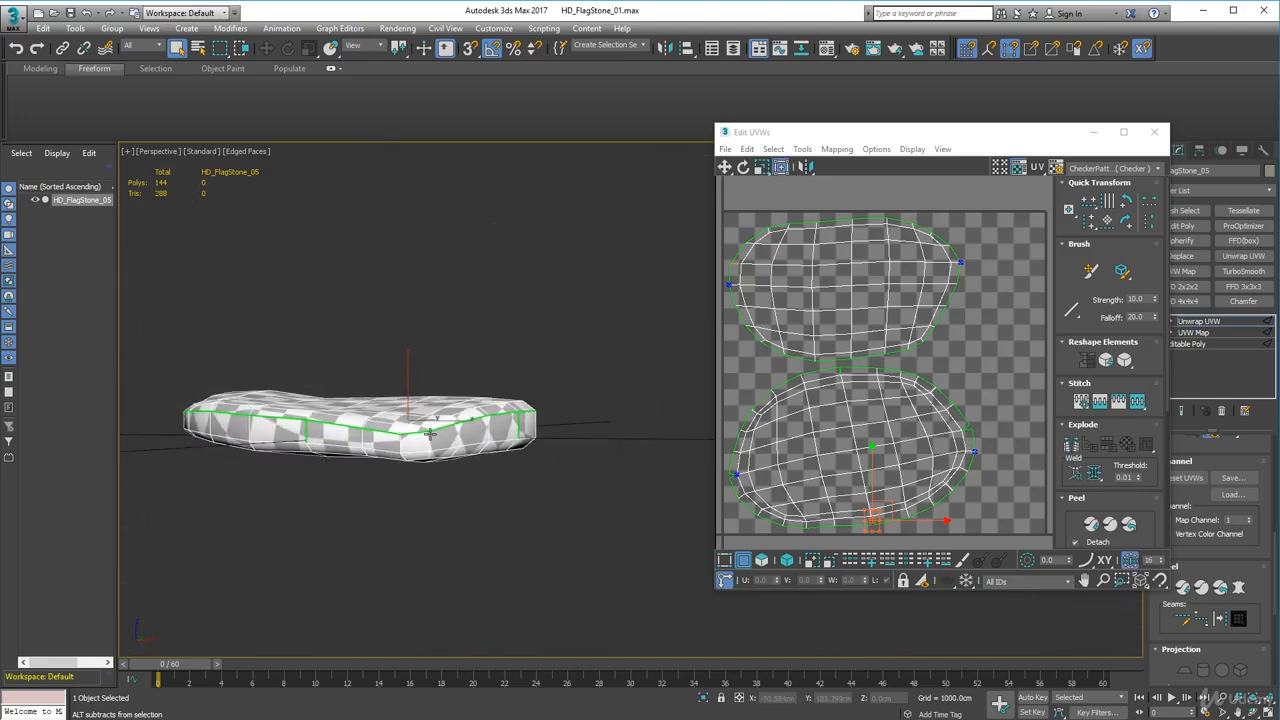
scroll(493, 442, "up", 3)
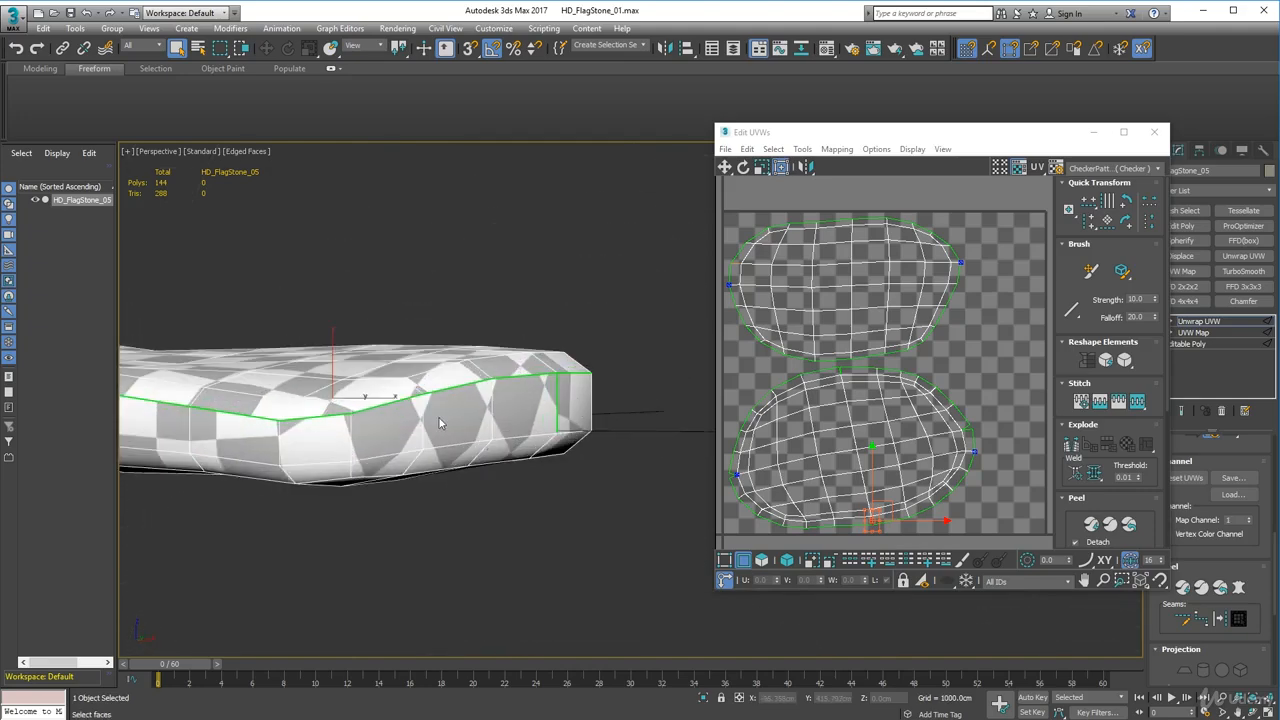
middle_click_drag(451, 413, 430, 439, "alt")
scroll(478, 468, "down", 5)
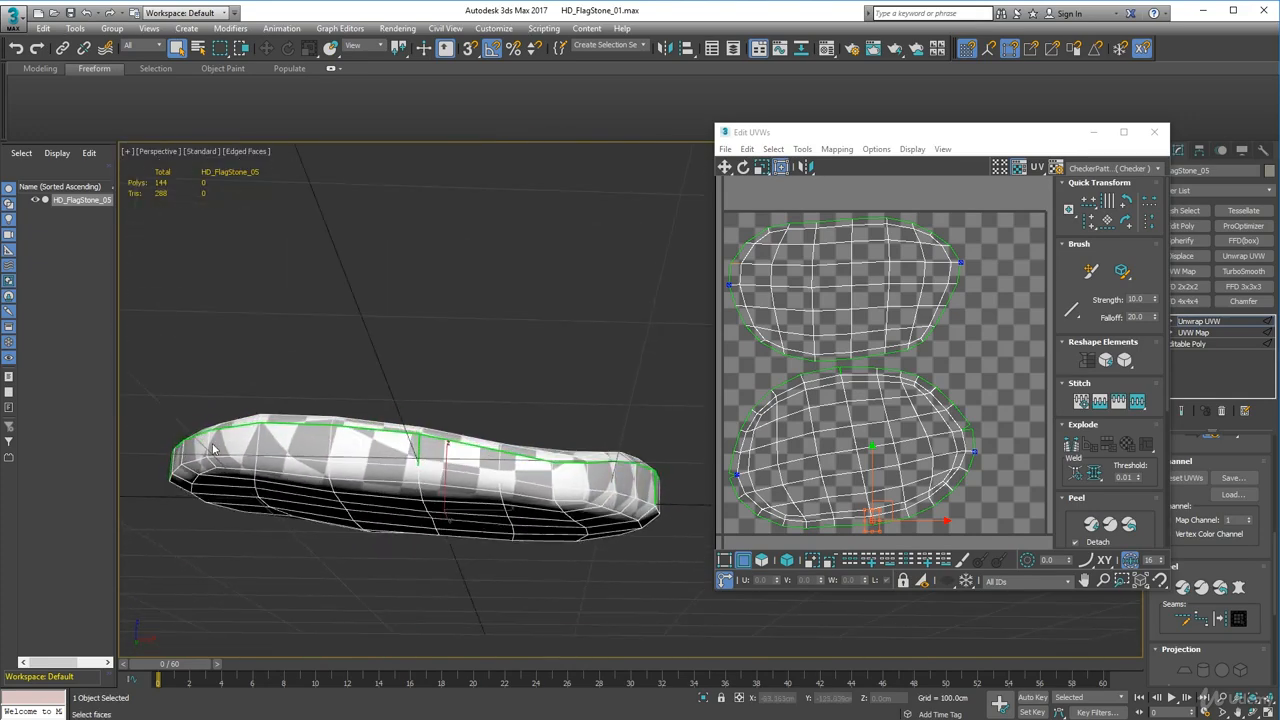
middle_click_drag(377, 476, 360, 418, "alt")
middle_click_drag(361, 523, 360, 570, "alt")
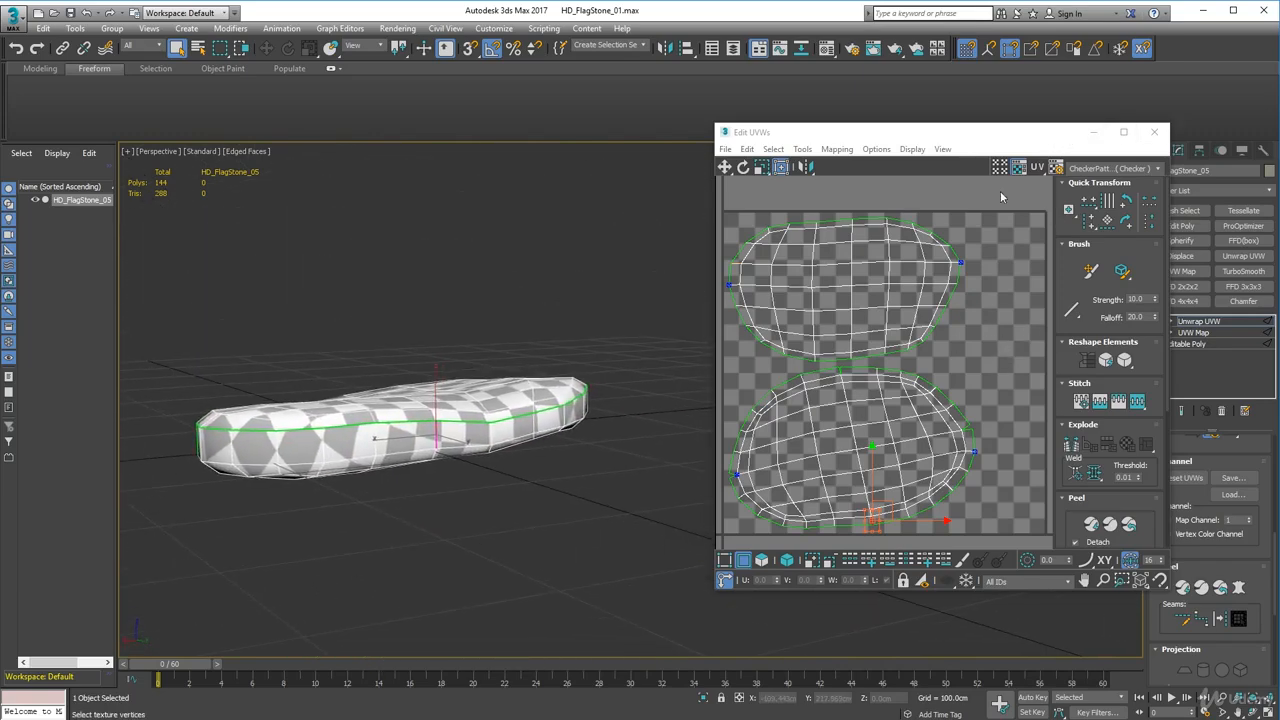
middle_click_drag(668, 380, 470, 480, "alt")
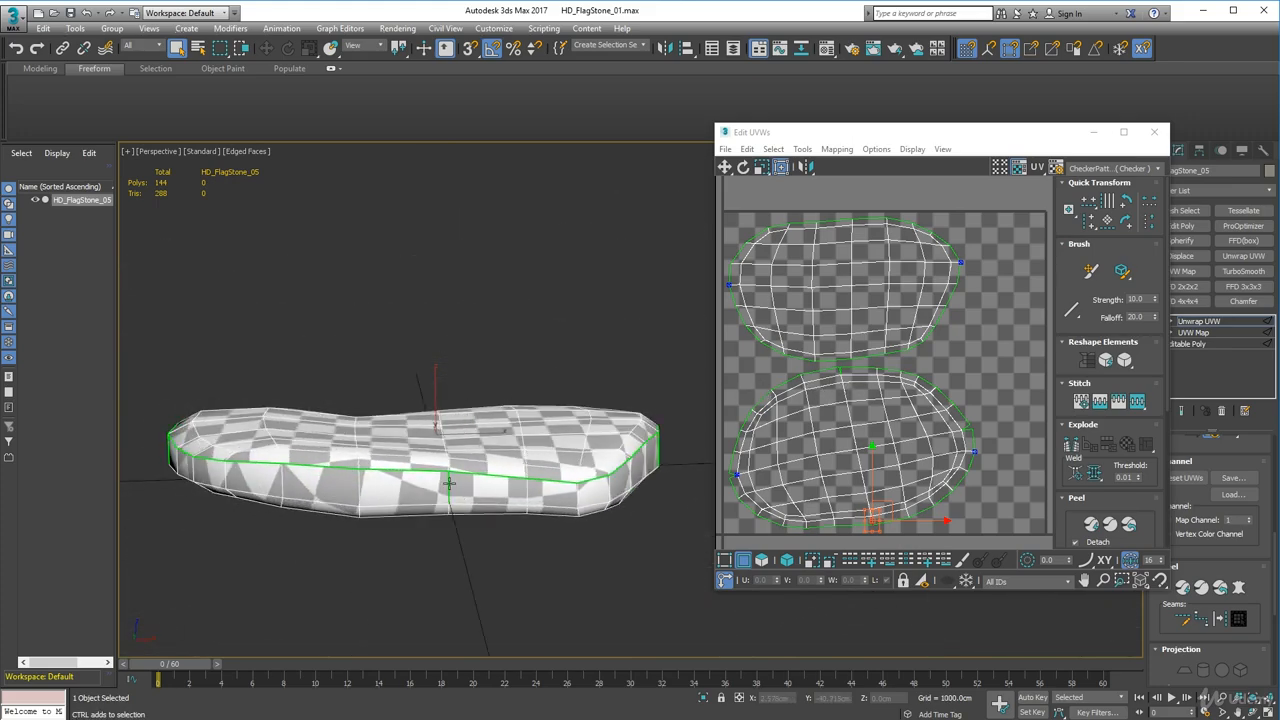
Step: Pick the vertical seam edge on the stone's long side and close the UV editor
left_click(449, 483)
left_click(451, 490)
scroll(491, 423, "down", 3)
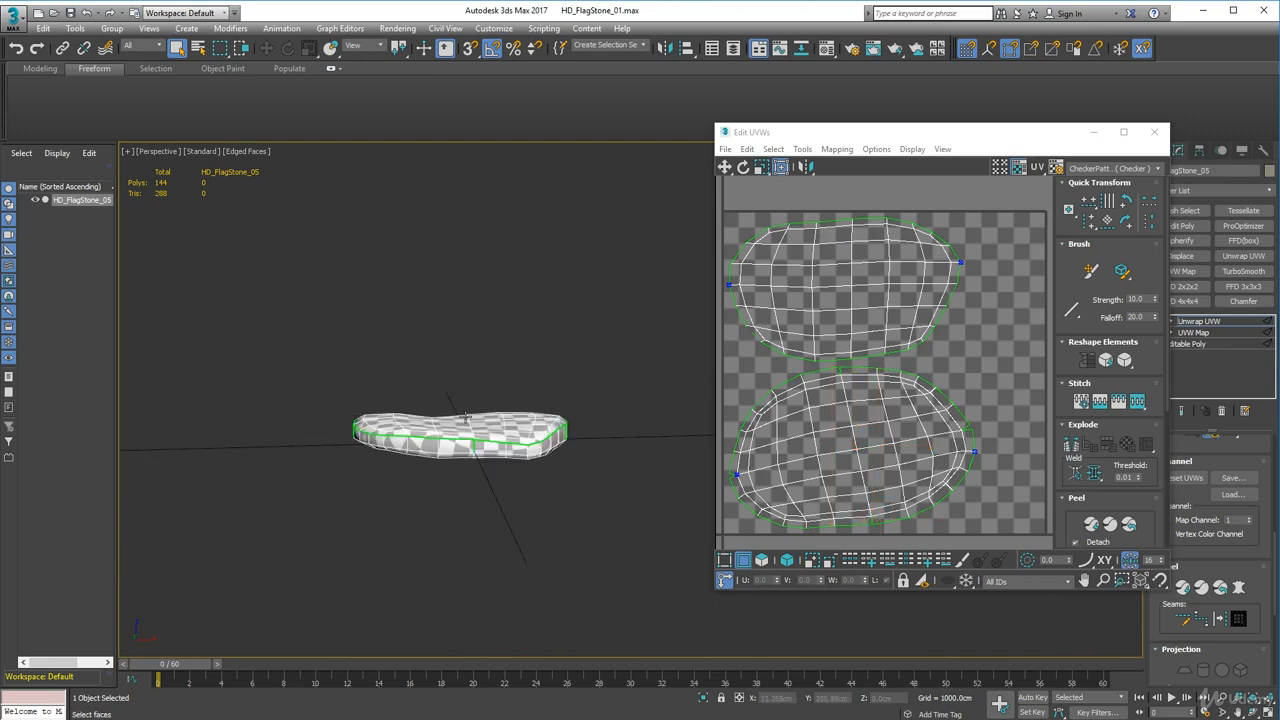
middle_click_drag(491, 423, 478, 490, "alt")
left_click(1153, 133)
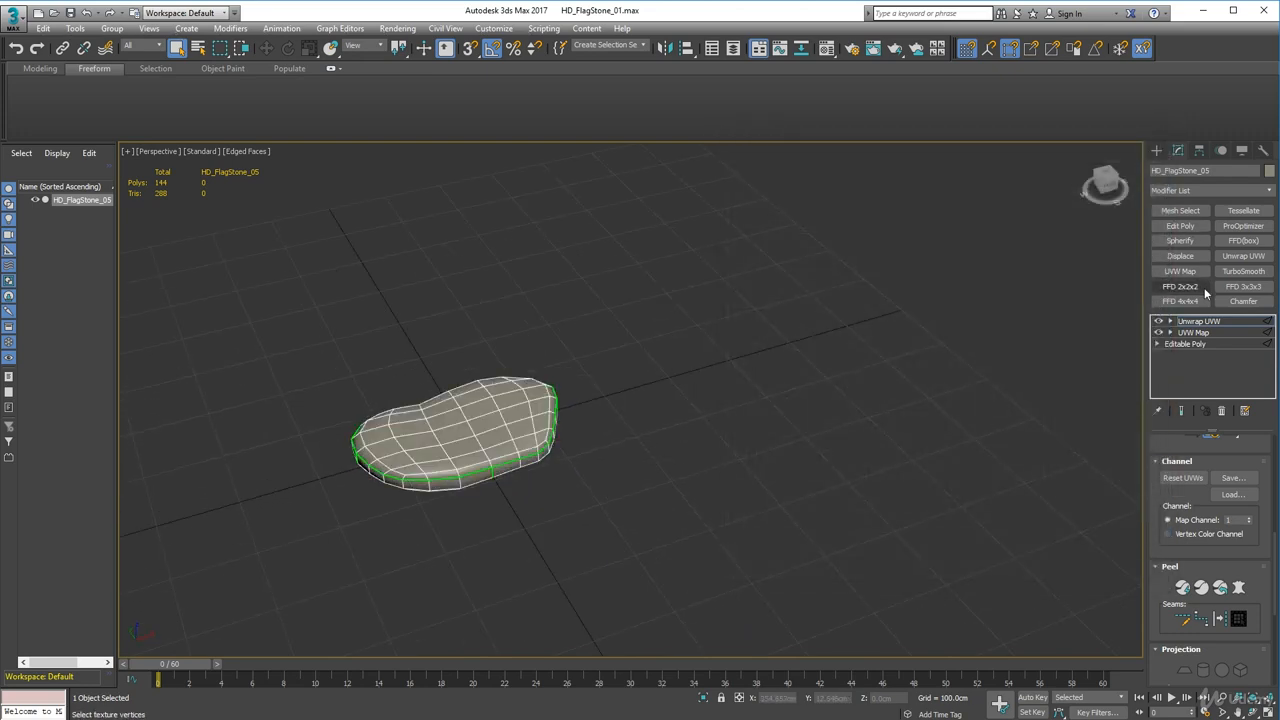
Step: Add a second UVW Map and Unwrap UVW modifier to the stone and switch to edge selection
left_click(1184, 270)
left_click(1243, 256)
middle_click_drag(906, 374, 1074, 400, "alt")
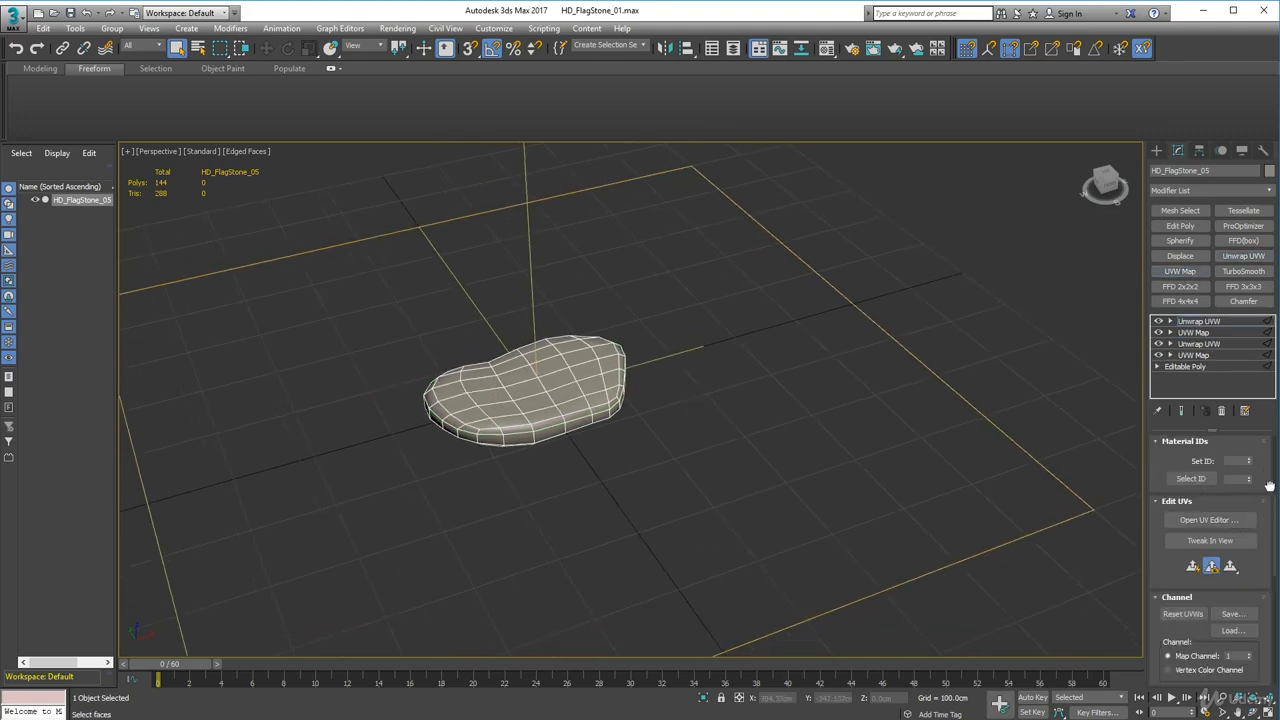
scroll(1268, 485, "up", 5)
left_click(1190, 463)
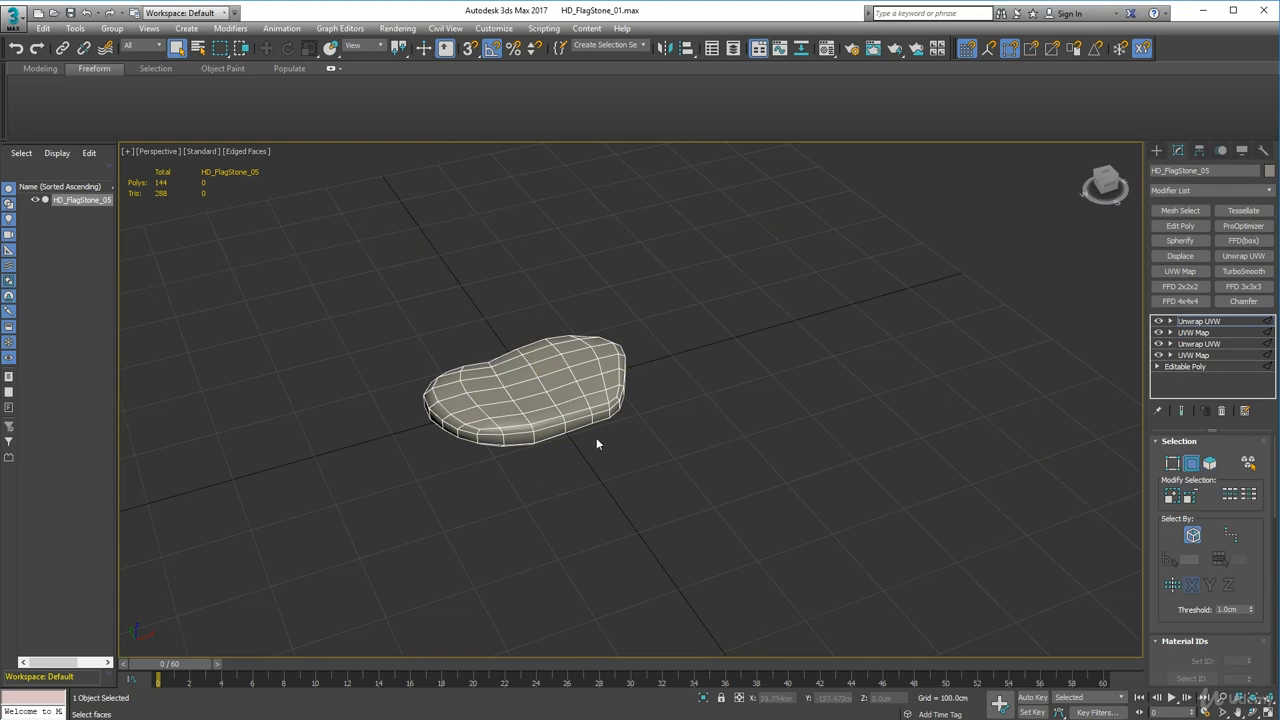
Step: Select the upper and lower edge loops around the stone's side and convert them to peel seams
double_click(546, 428)
middle_click_drag(586, 514, 590, 432, "alt")
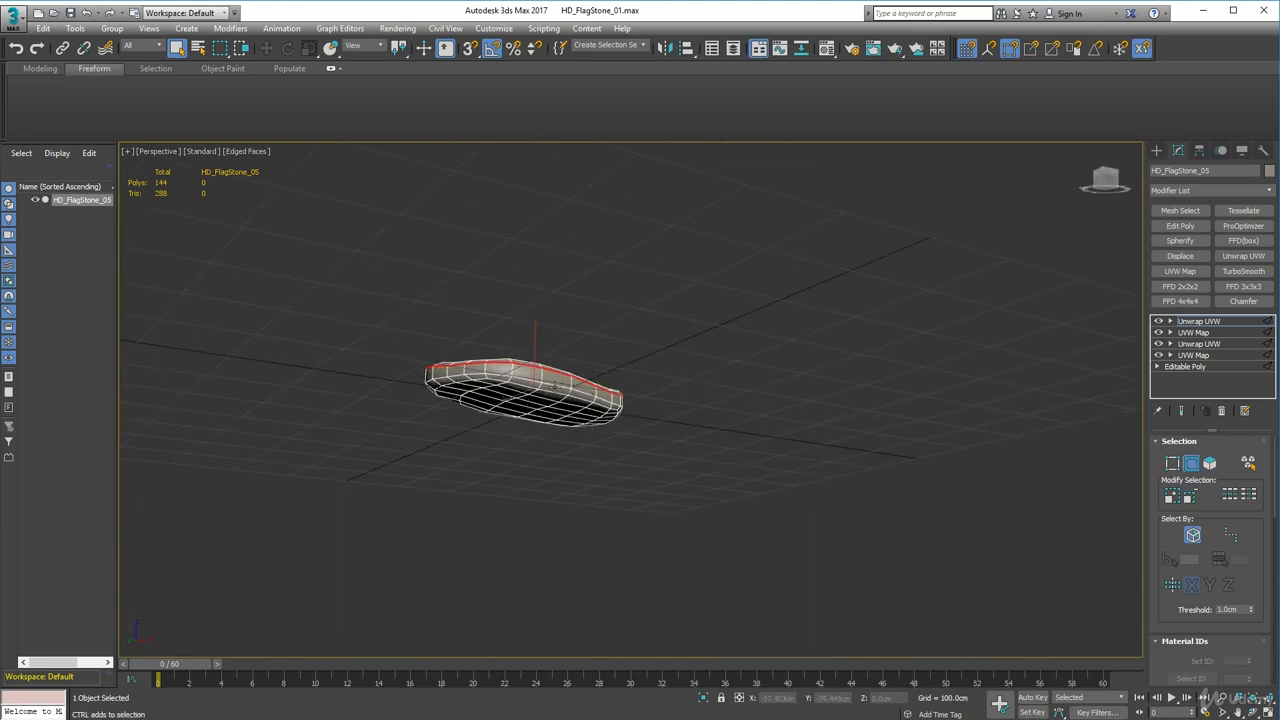
double_click(555, 387, "ctrl")
middle_click_drag(517, 485, 697, 505, "alt")
scroll(1262, 617, "down", 10)
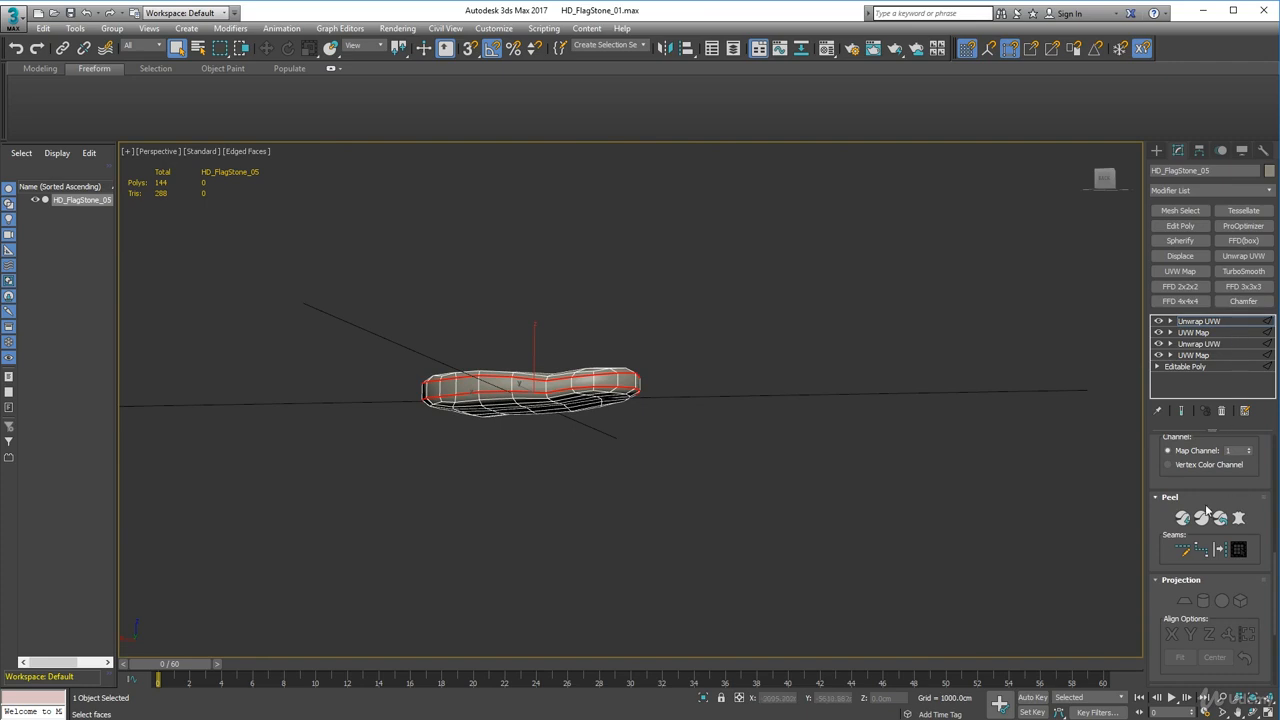
left_click(1216, 557)
left_click(1216, 557)
Step: Quick-peel the stone along both loop seams and place the UV editor beside the model with all islands in view
middle_click_drag(694, 507, 760, 570, "alt")
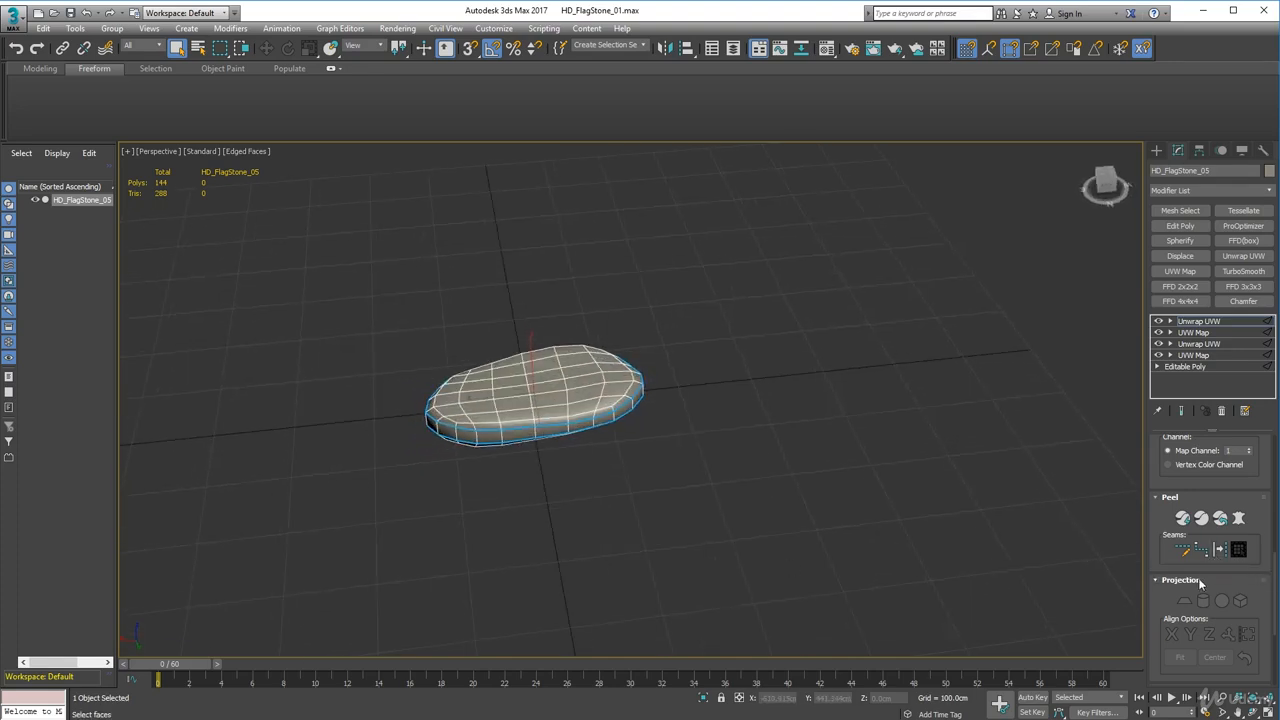
left_click(1183, 520)
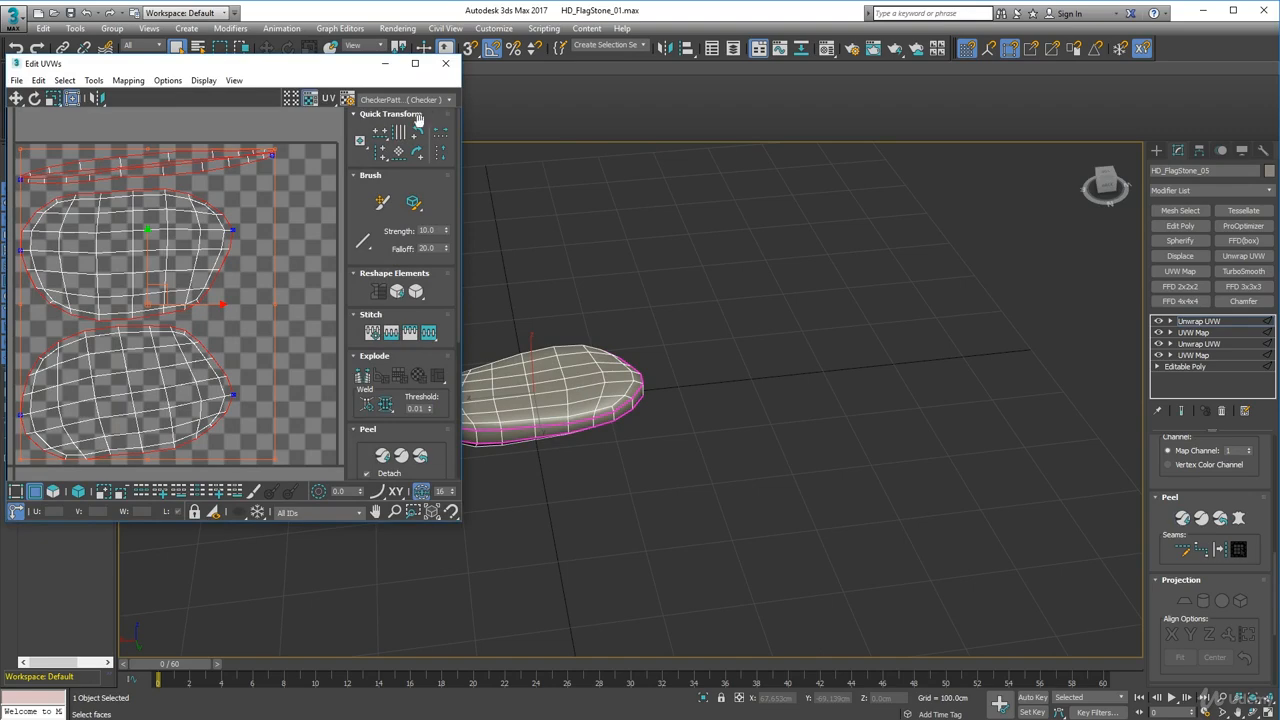
left_click_drag(276, 74, 1025, 168)
middle_click_drag(678, 395, 561, 398)
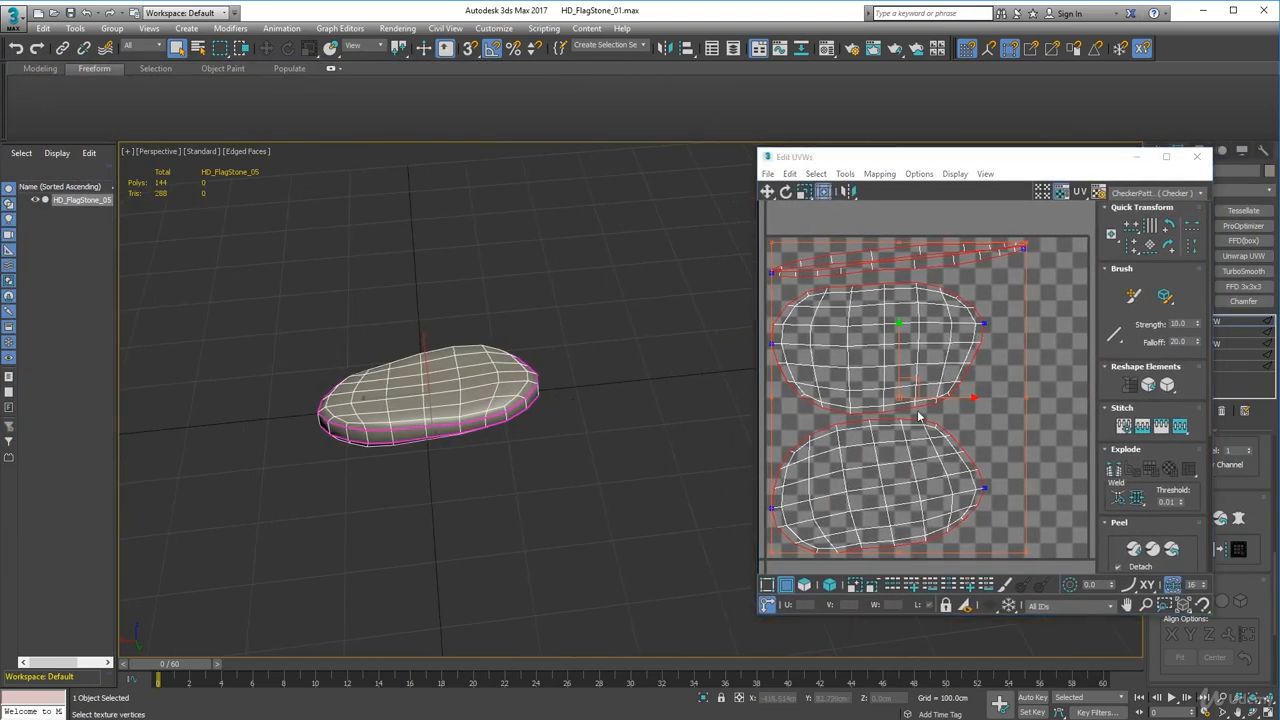
mouse_move(918, 414)
middle_mouse_down()
mouse_move(869, 409)
mouse_move(929, 414)
middle_mouse_up()
scroll(929, 414, "up", 2)
left_click(760, 403)
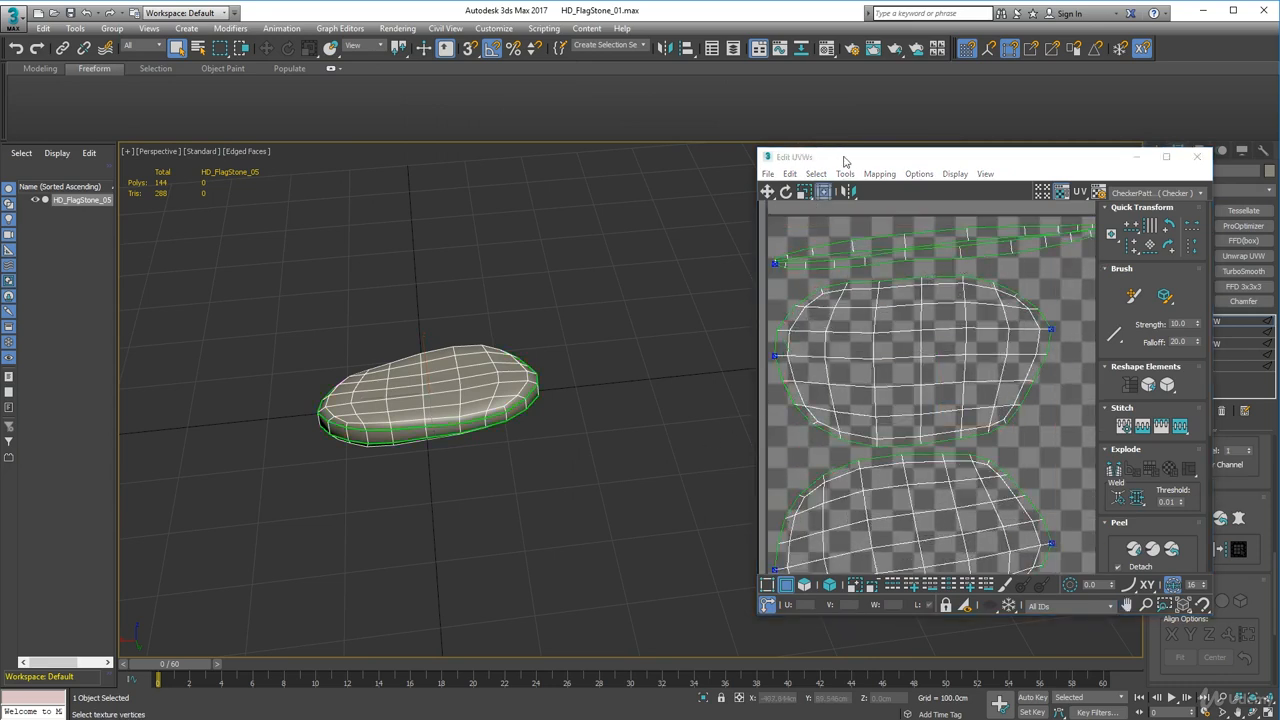
left_click_drag(845, 161, 663, 182)
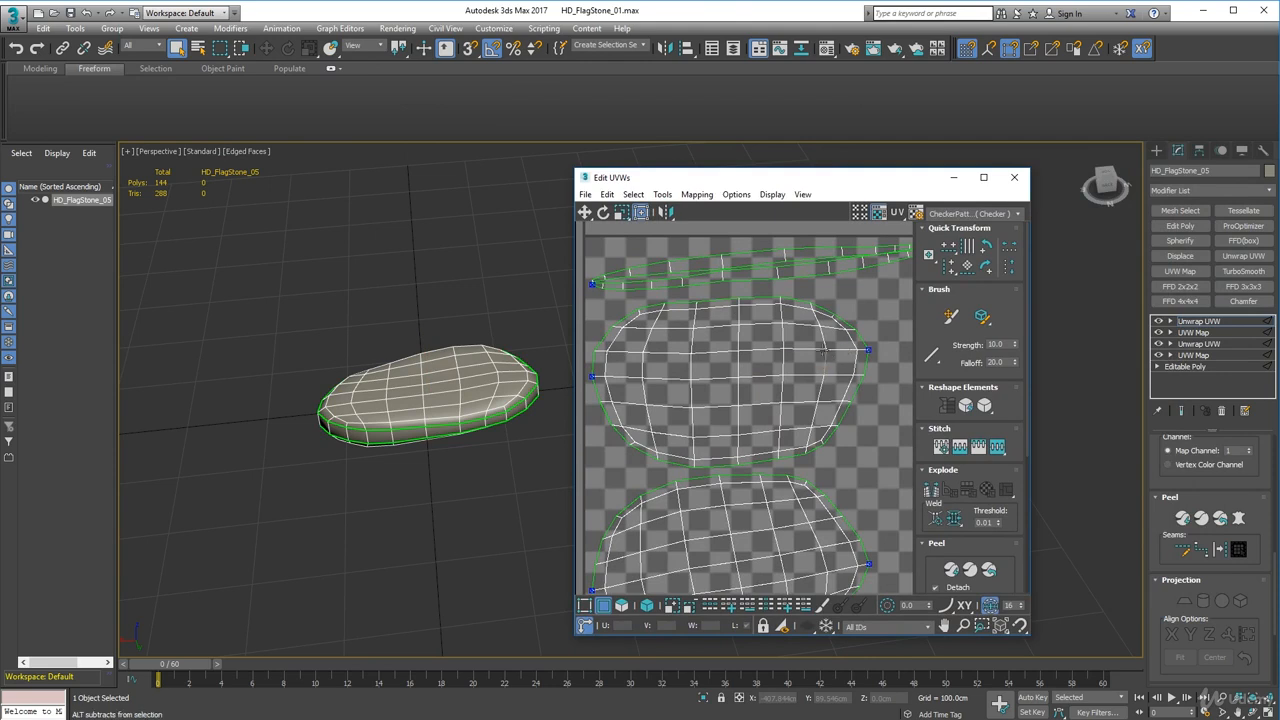
scroll(815, 358, "down", 2)
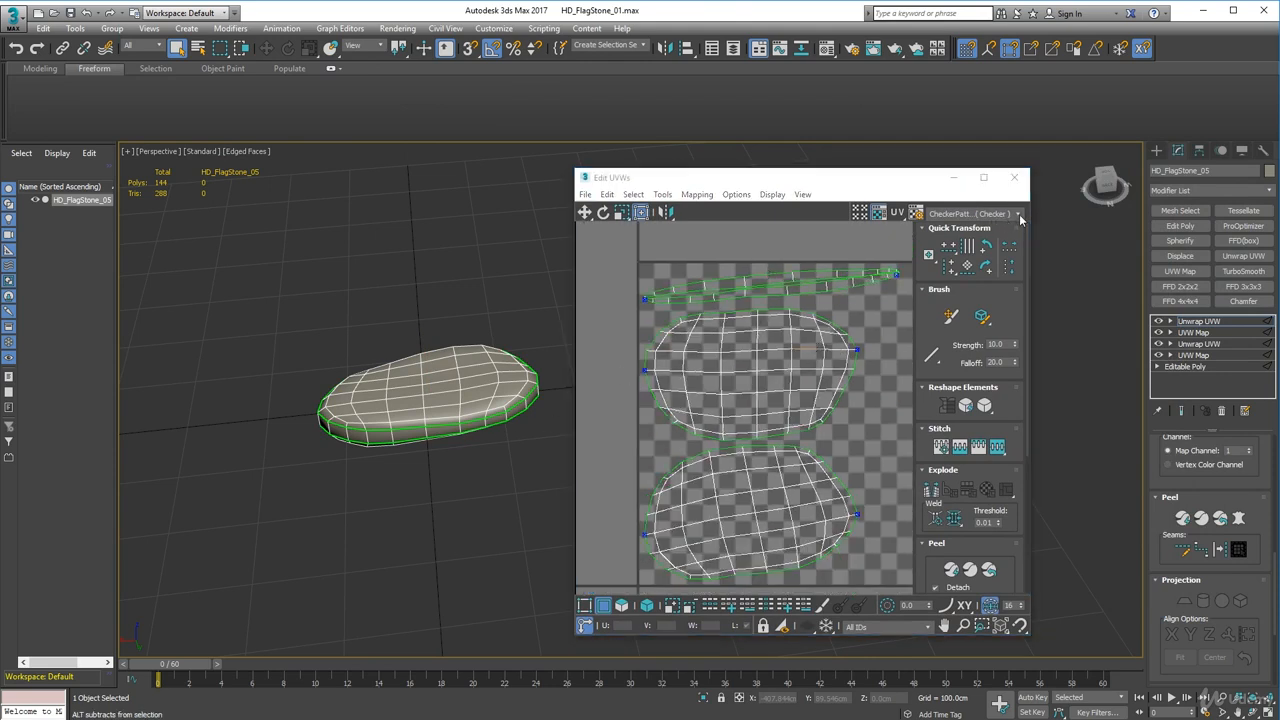
Step: Preview UV_Checker.png on the stone, return to CheckerPattern and examine the side band for stretching
left_click(1017, 214)
left_click(988, 234)
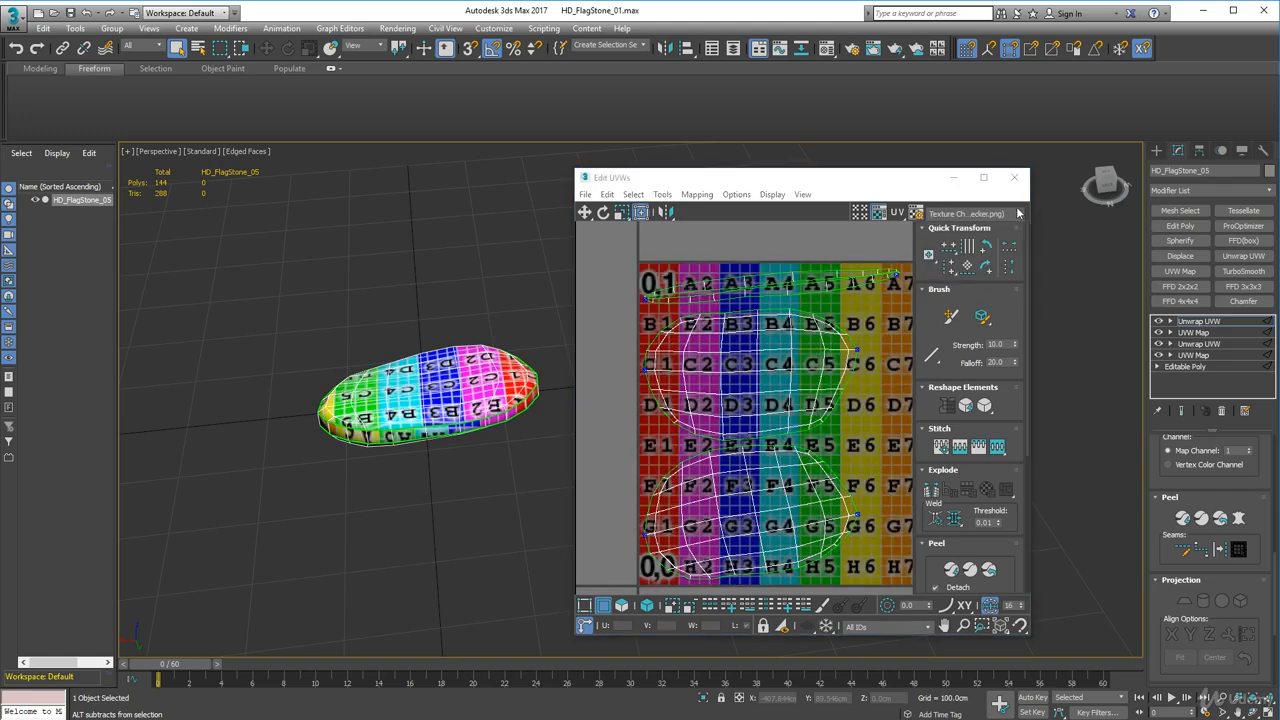
left_click(1001, 216)
left_click(989, 230)
middle_click_drag(489, 450, 628, 404, "alt")
scroll(482, 367, "up", 5)
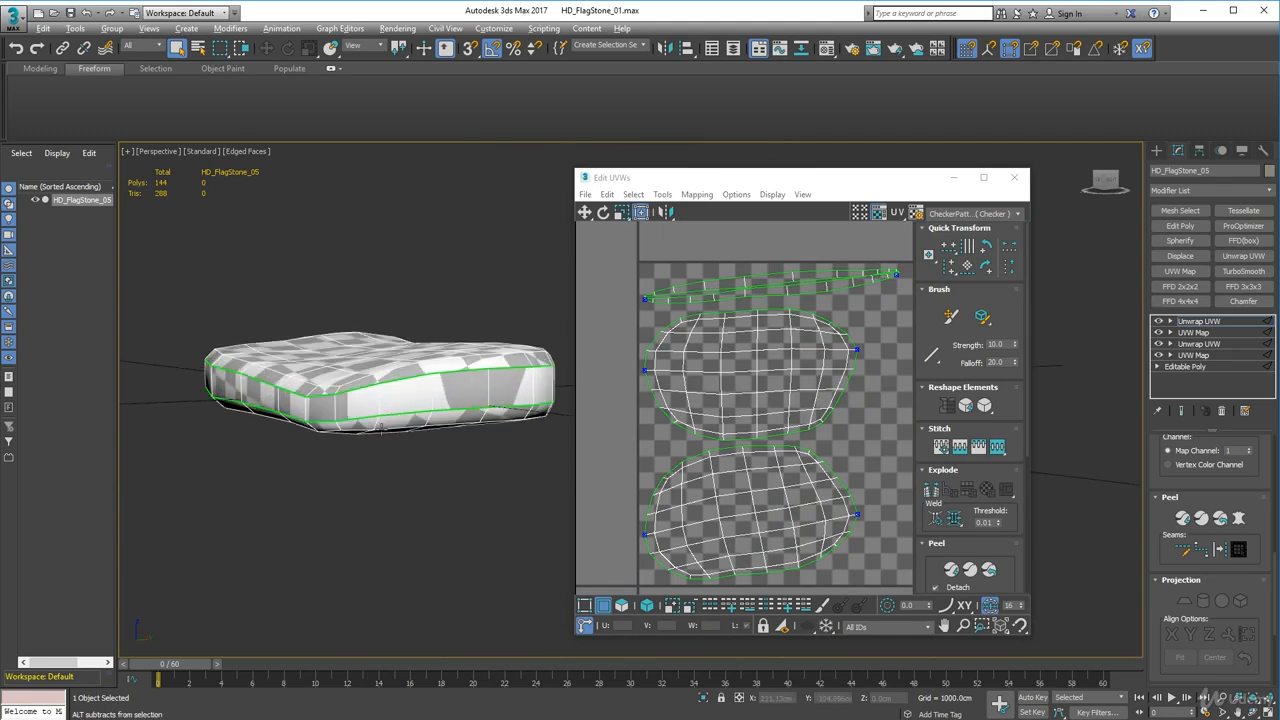
middle_click_drag(436, 403, 337, 433, "alt")
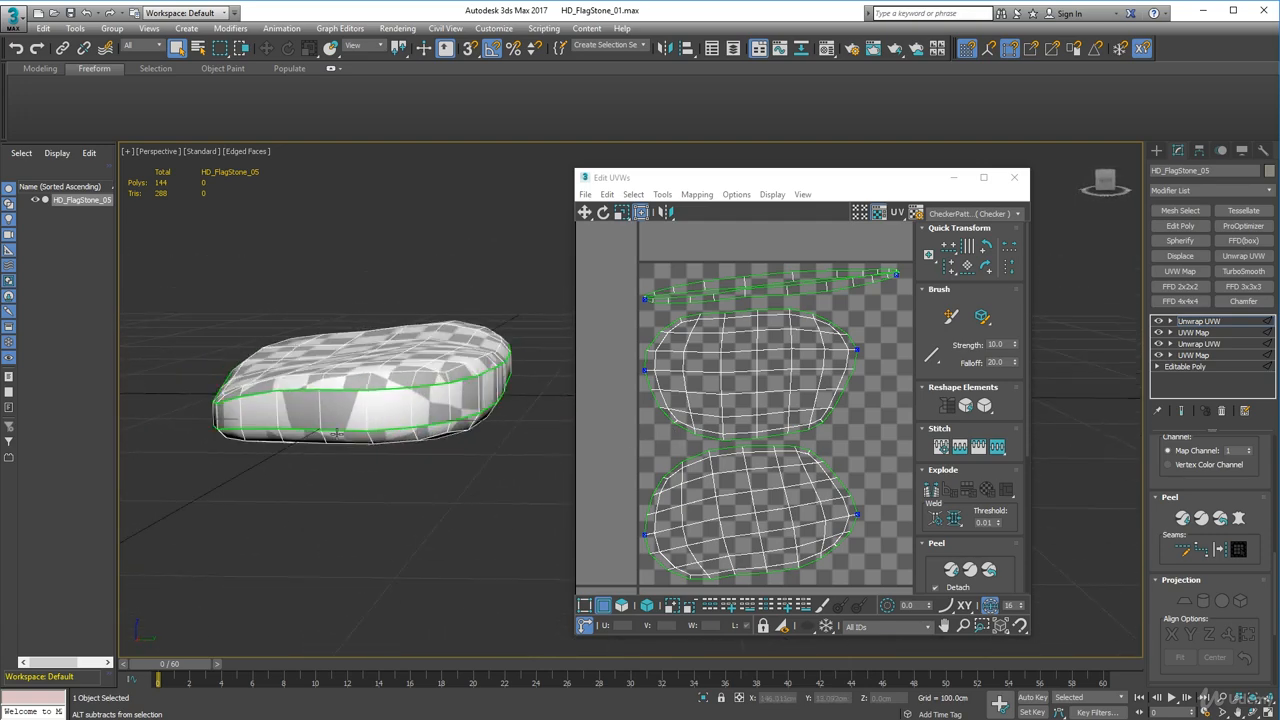
Step: Close the UV editor and convert one vertical edge at each end of the stone's side band to peel seams
left_click(1014, 177)
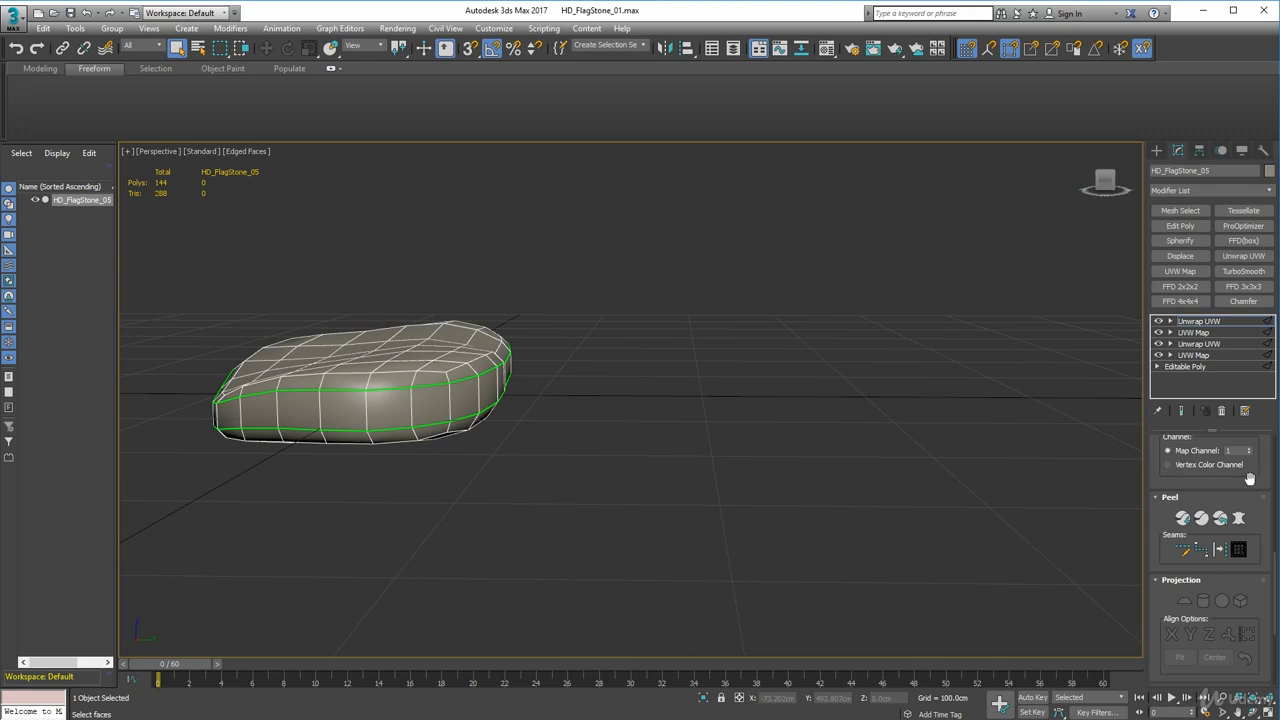
left_click_drag(1249, 479, 1249, 700)
left_click_drag(1156, 454, 1157, 539)
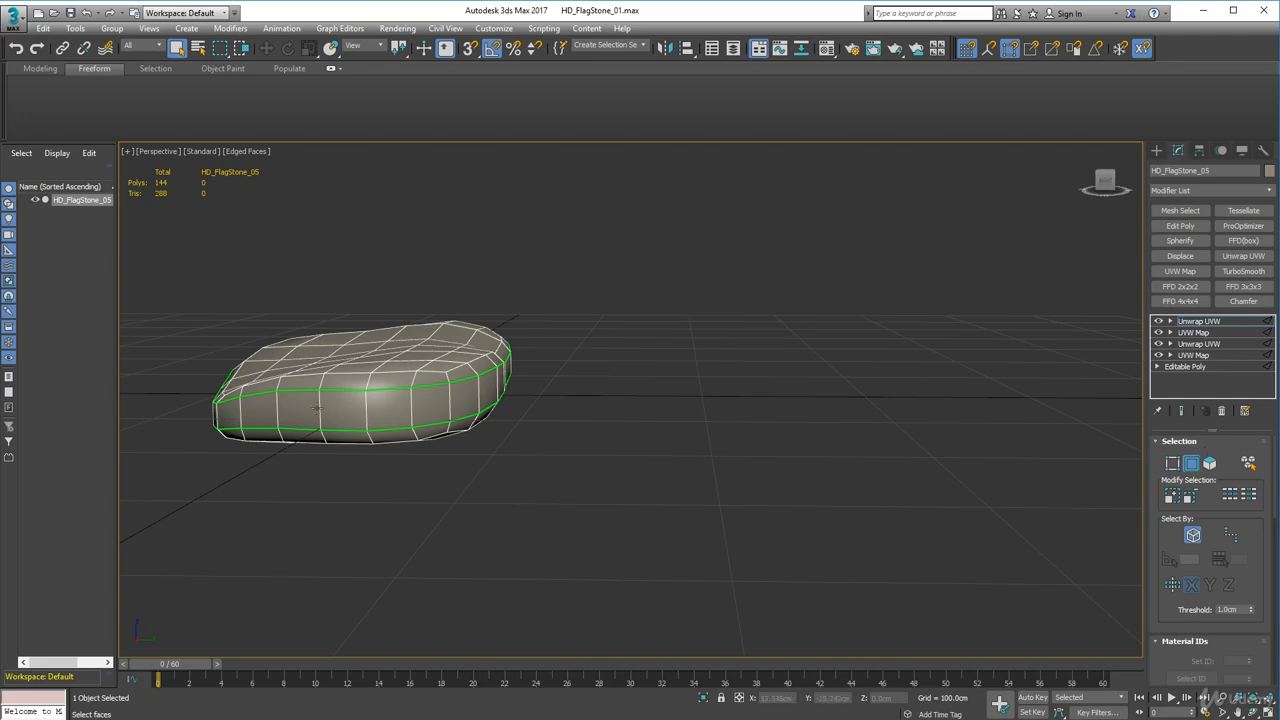
middle_click_drag(814, 454, 636, 467, "alt")
middle_click_drag(651, 514, 479, 507, "alt")
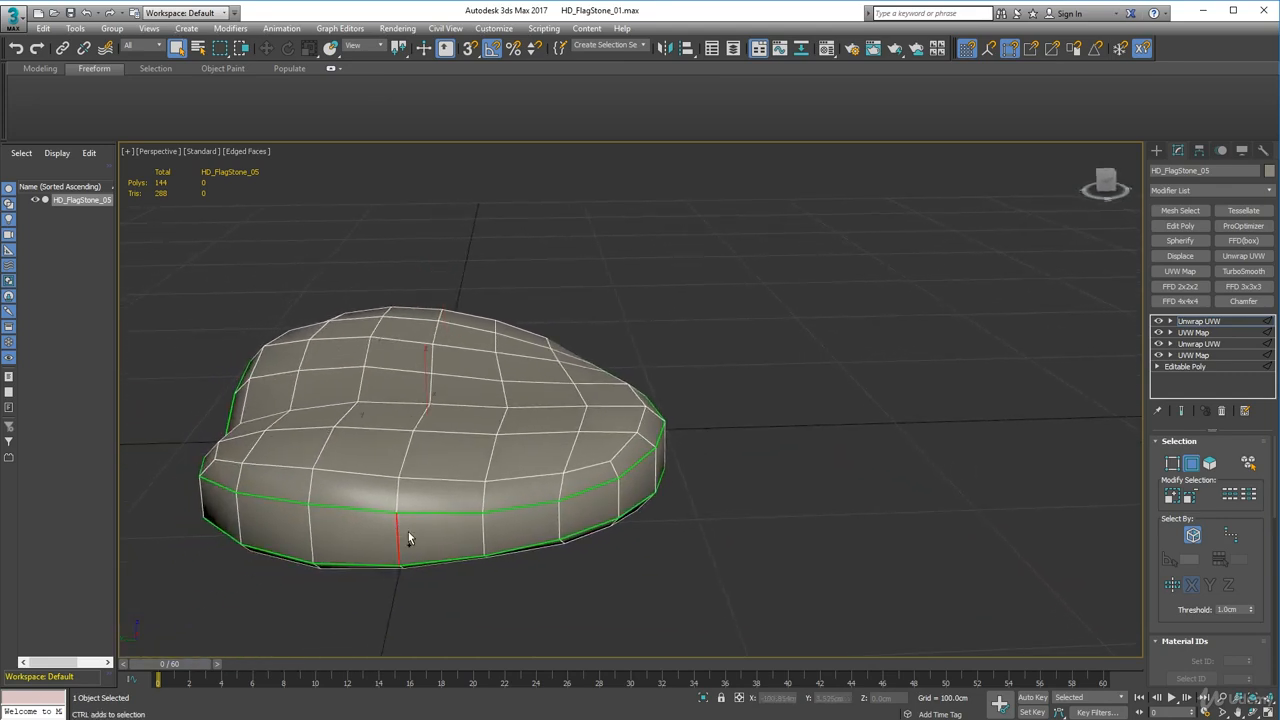
left_click_drag(1269, 611, 1274, 272)
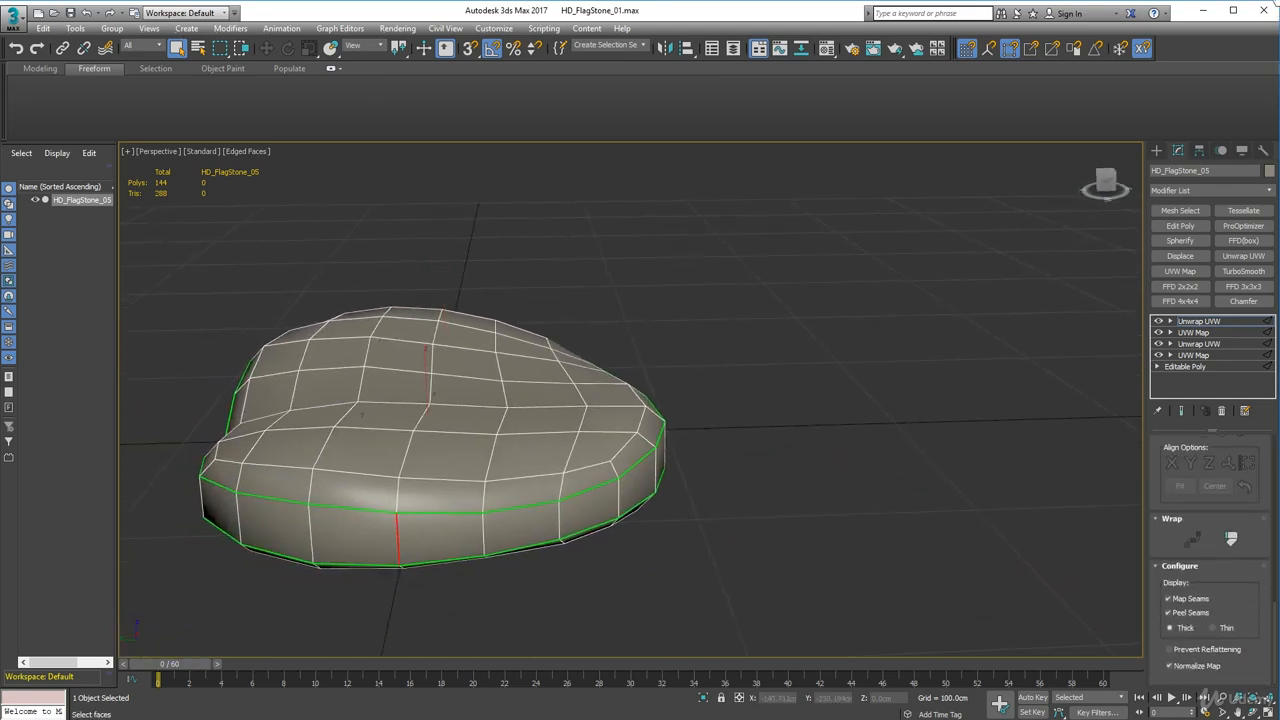
left_click_drag(1277, 467, 1277, 715)
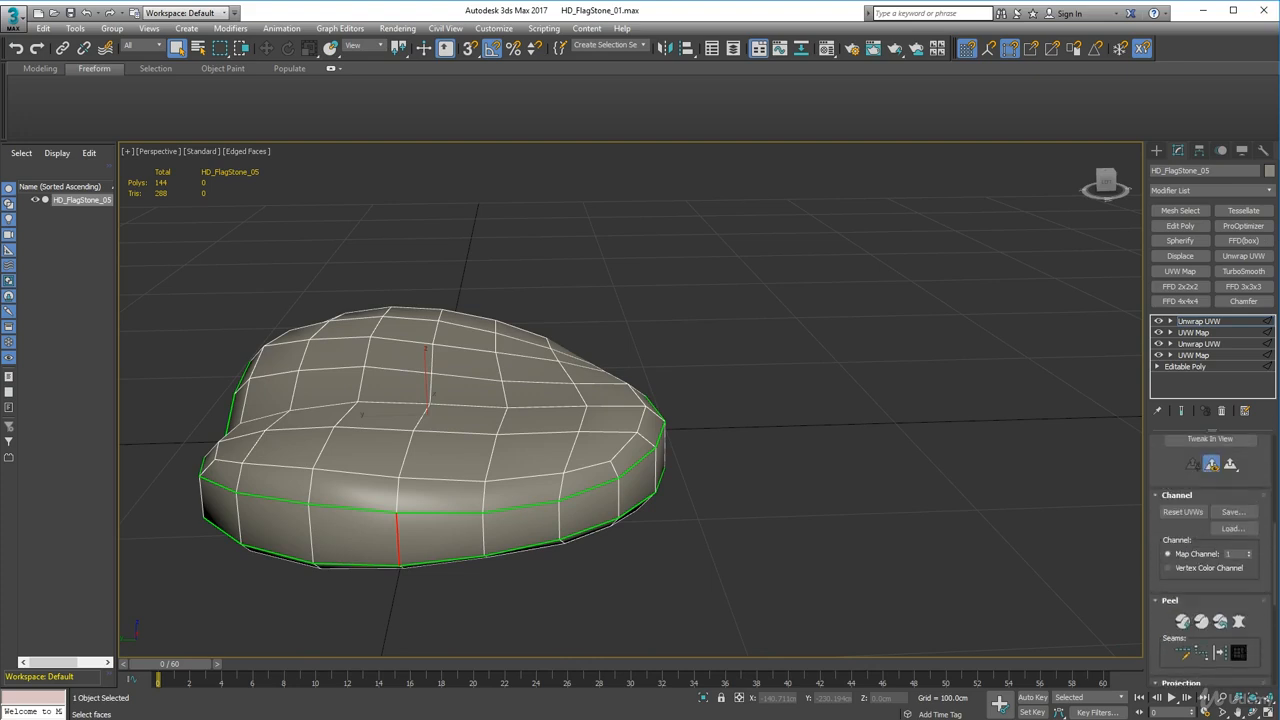
scroll(1220, 540, "up", 5)
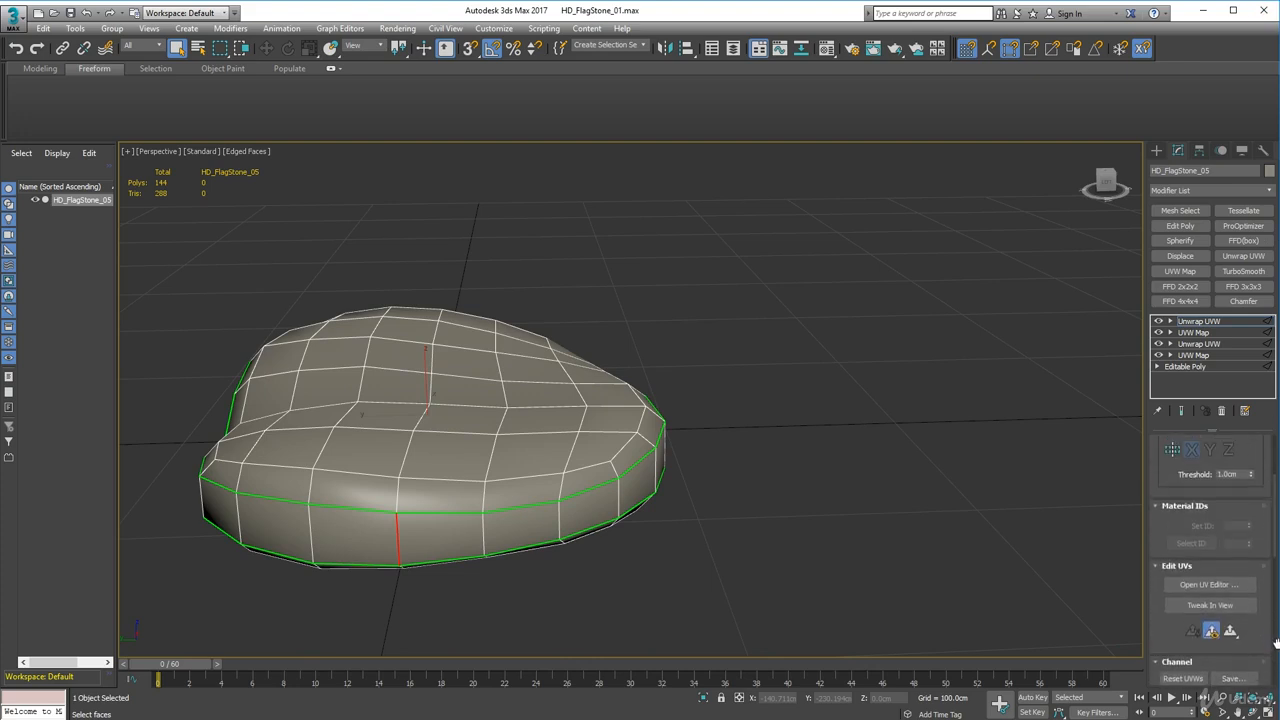
scroll(1212, 540, "up", 1)
scroll(1255, 594, "down", 4)
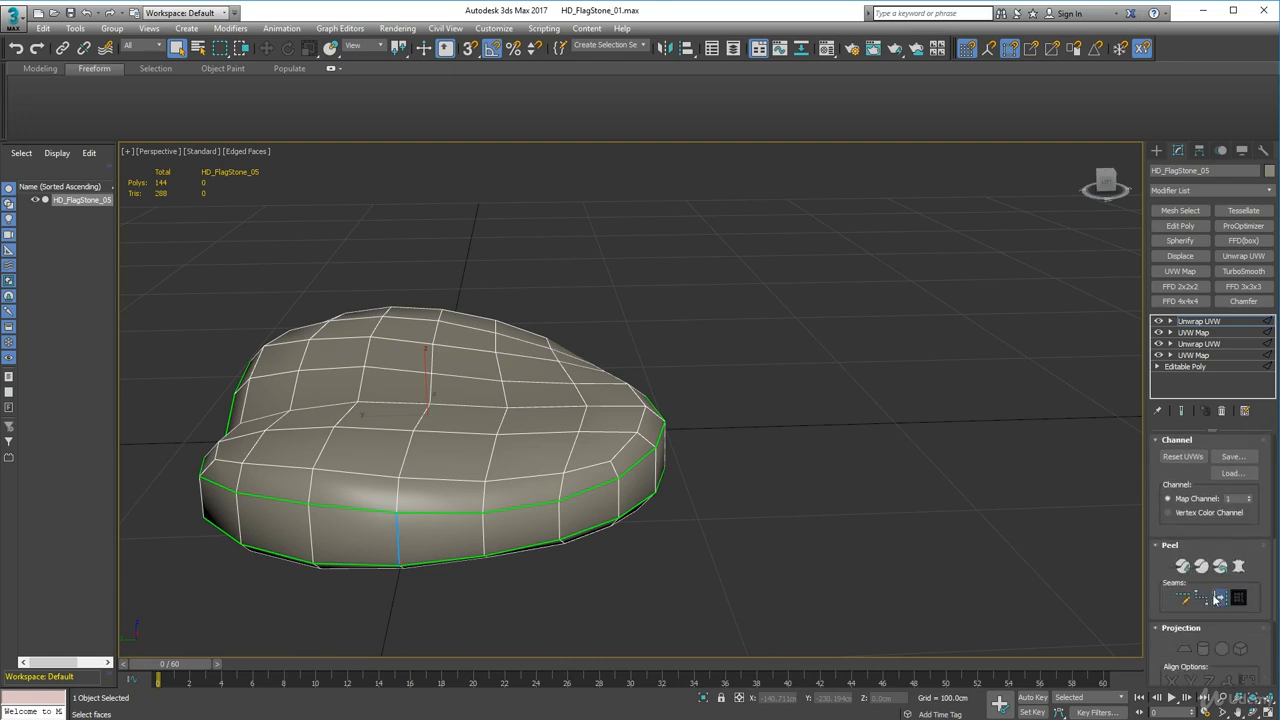
Step: Quick-peel the stone again so the side band separates into two strips
middle_click_drag(295, 453, 358, 464, "alt")
scroll(358, 464, "down", 2)
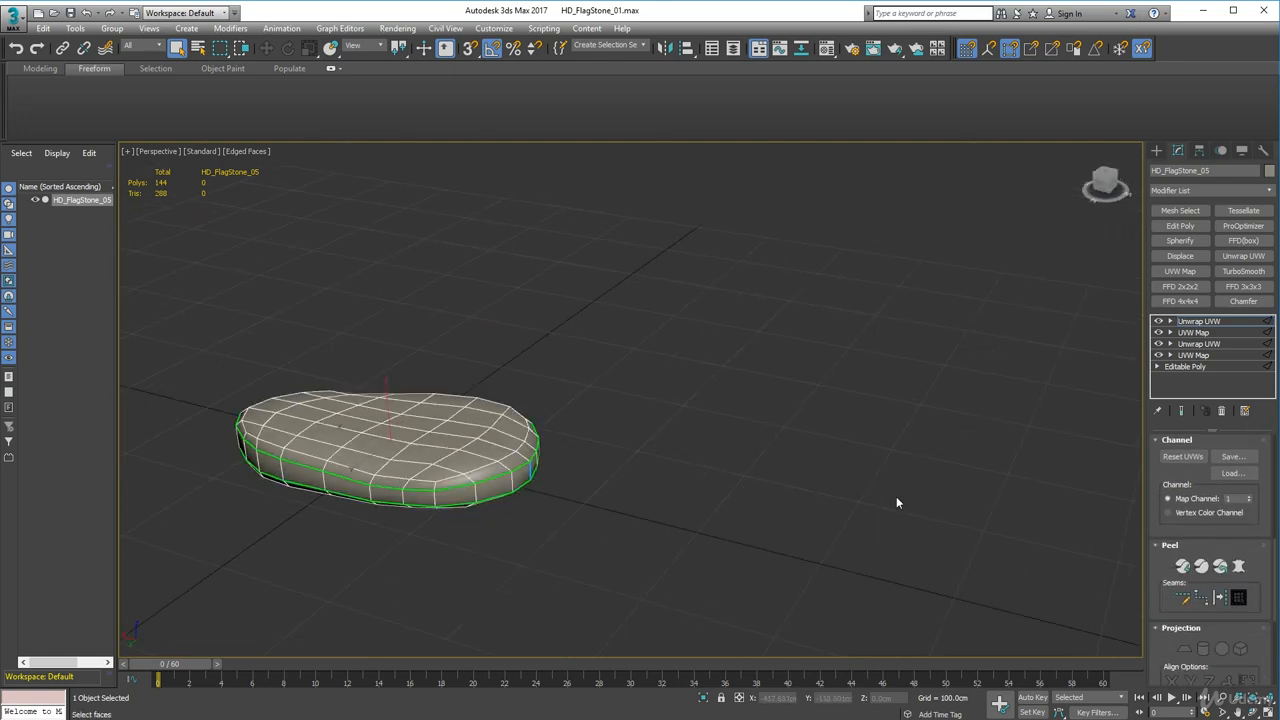
left_click(1183, 566)
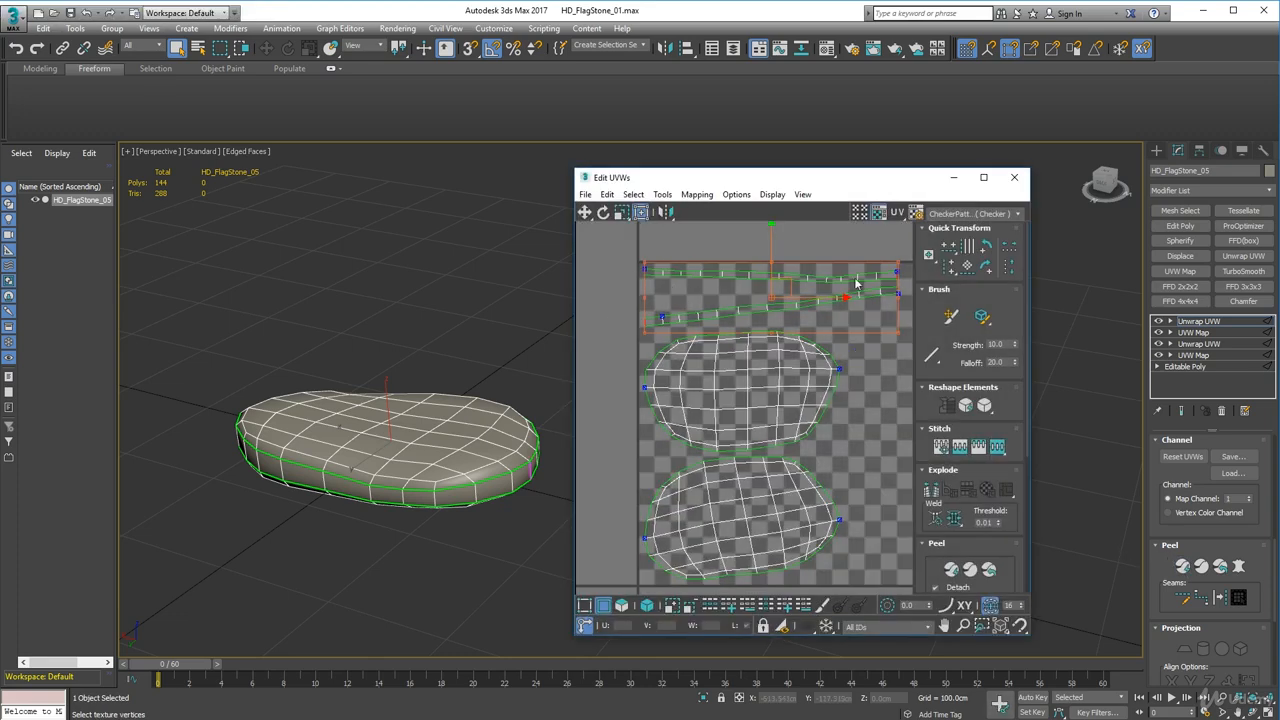
Step: Switch the texture on the re-peeled stone to UV_Checker.png and back to CheckerPattern
left_click(1018, 214)
left_click(982, 237)
left_click(1017, 214)
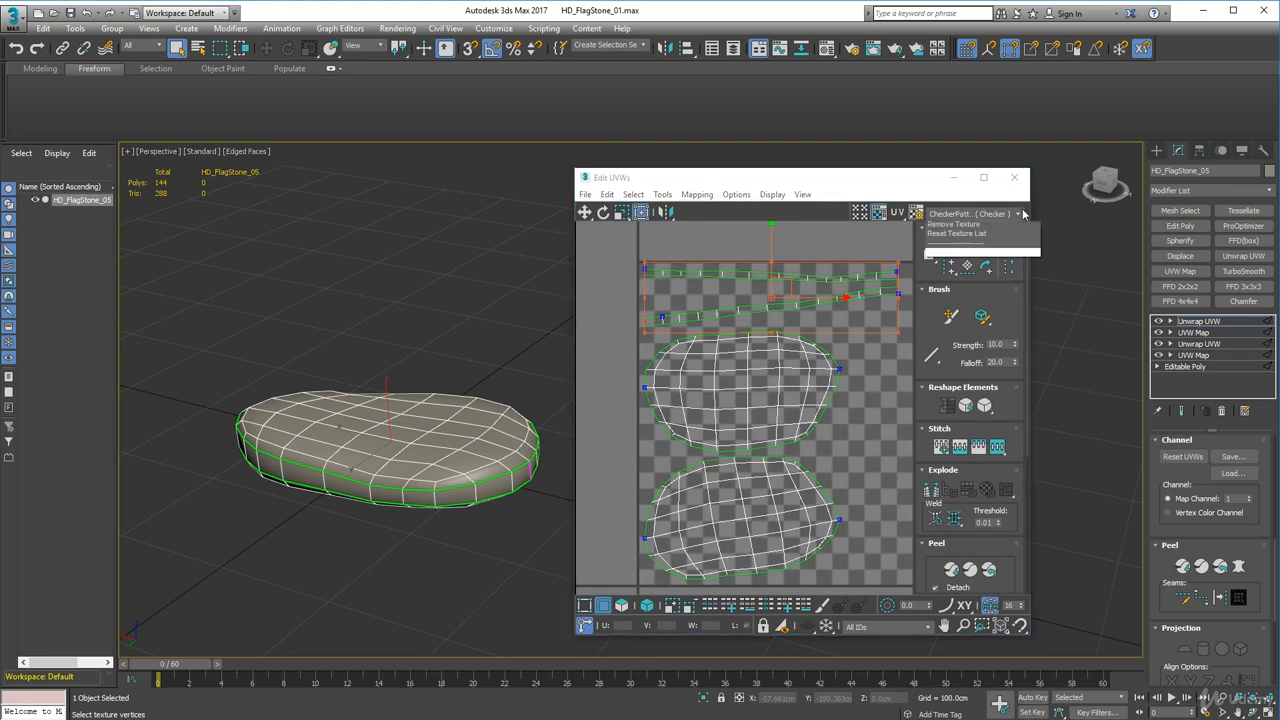
left_click(1000, 228)
left_click(1017, 215)
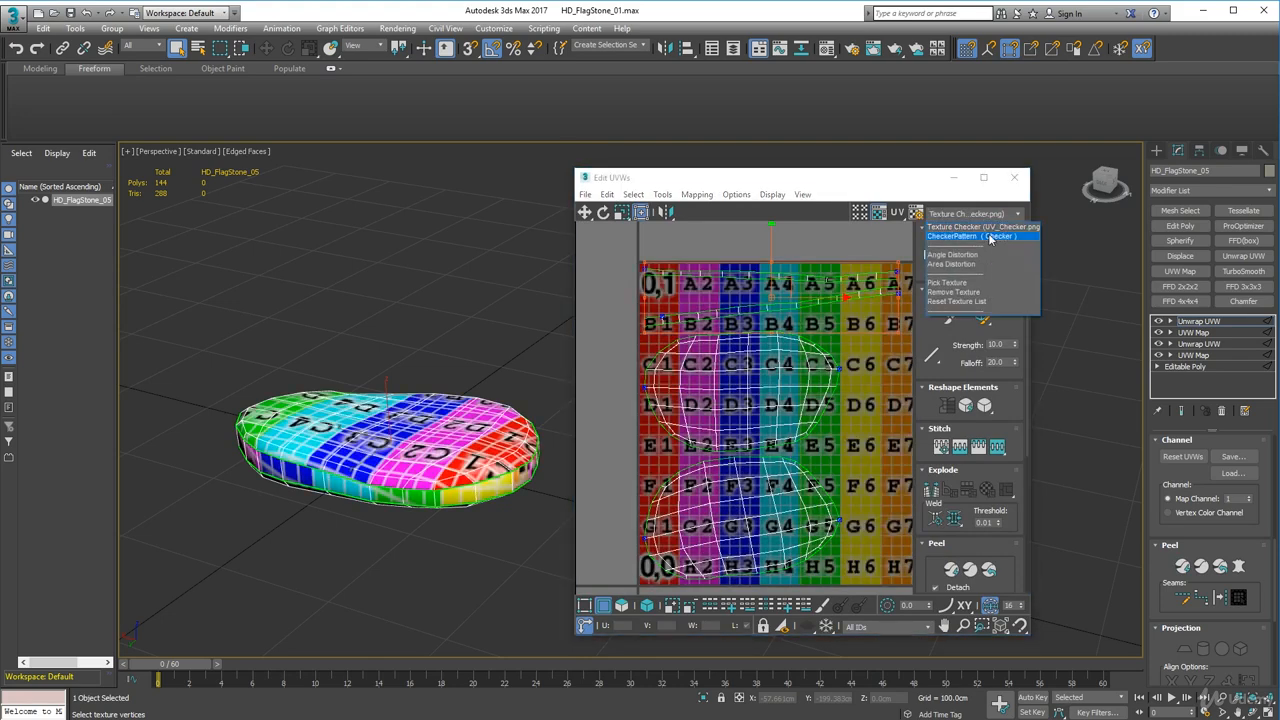
left_click(990, 237)
Step: Check the checker squares around the stone's side strips and top for remaining distortion
middle_click_drag(385, 475, 387, 423, "alt")
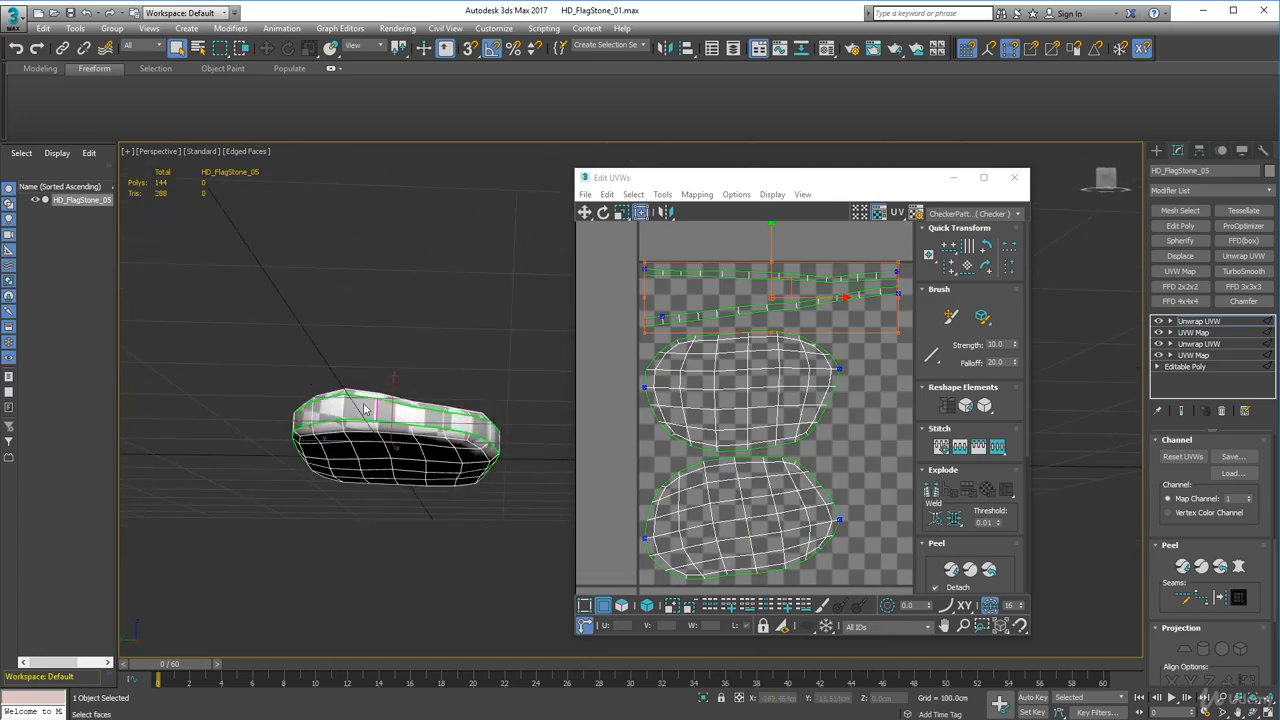
scroll(374, 420, "up", 5)
middle_click_drag(220, 423, 252, 464, "alt")
scroll(419, 476, "down", 5)
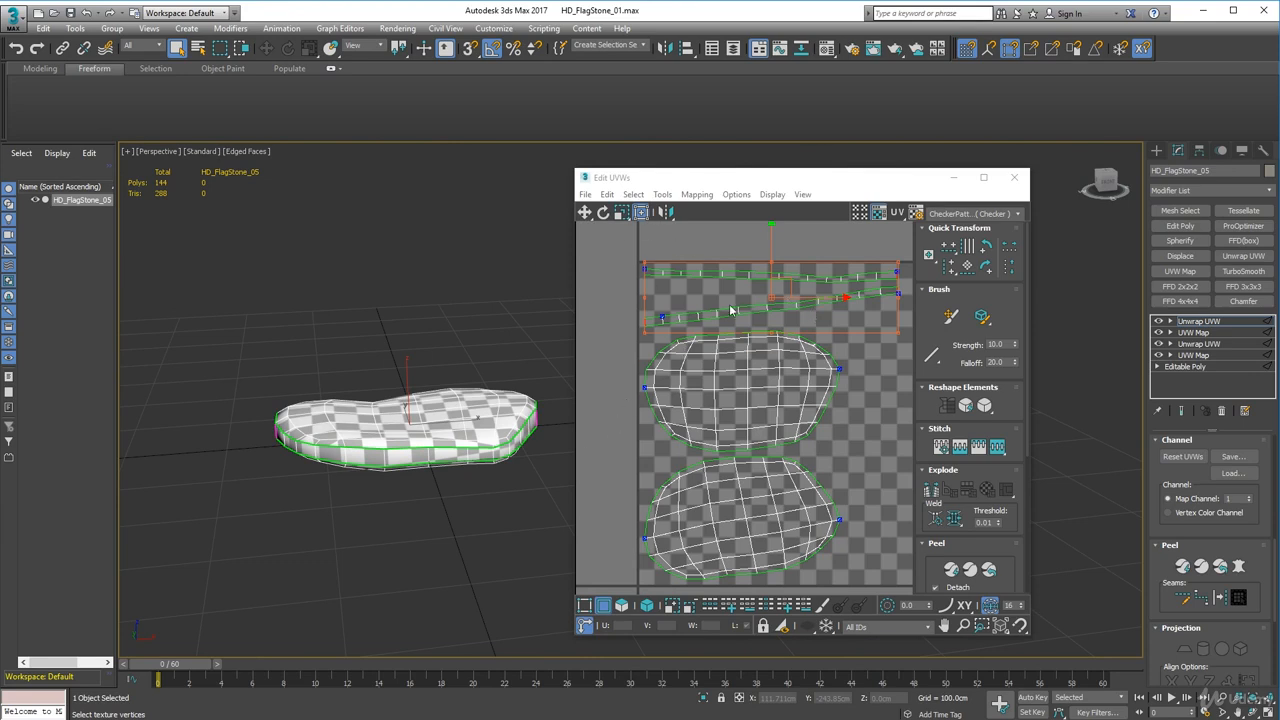
Step: Select all UV islands, pack them together and scale them up to fill the UV tile
scroll(729, 310, "down", 2)
middle_click_drag(787, 322, 770, 321)
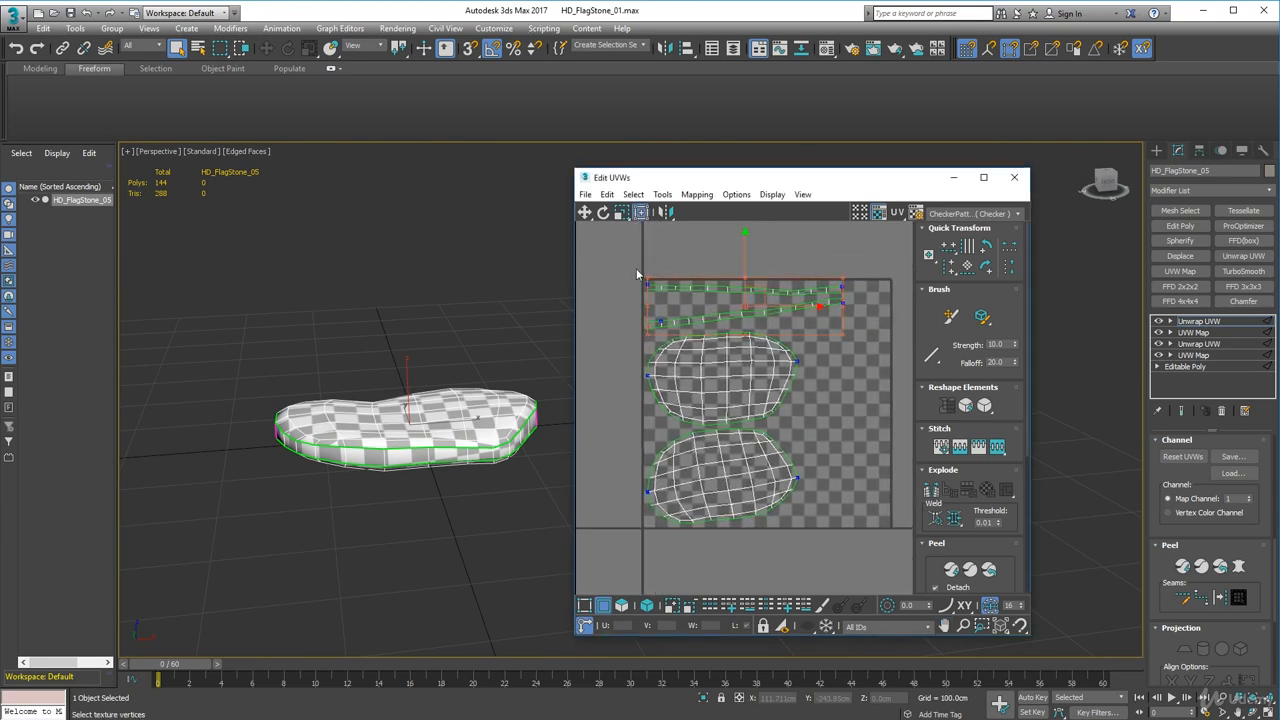
key("ctrl+a")
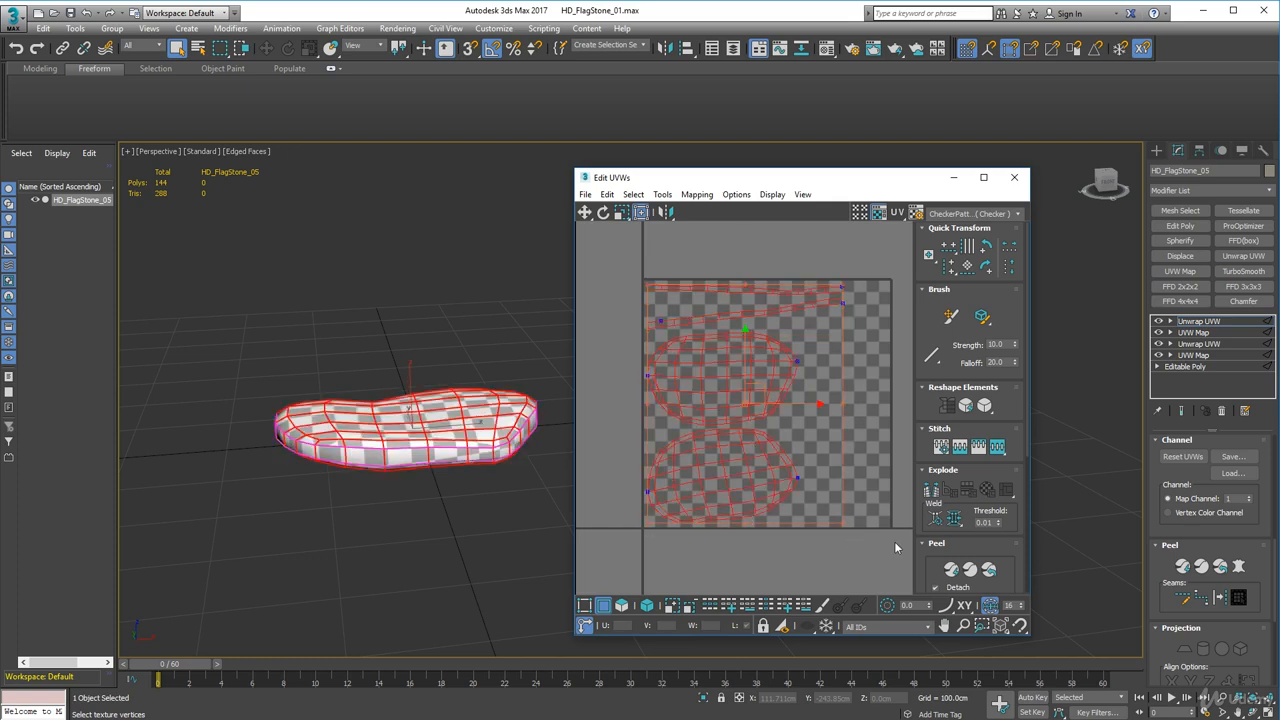
left_click_drag(1018, 567, 1019, 340)
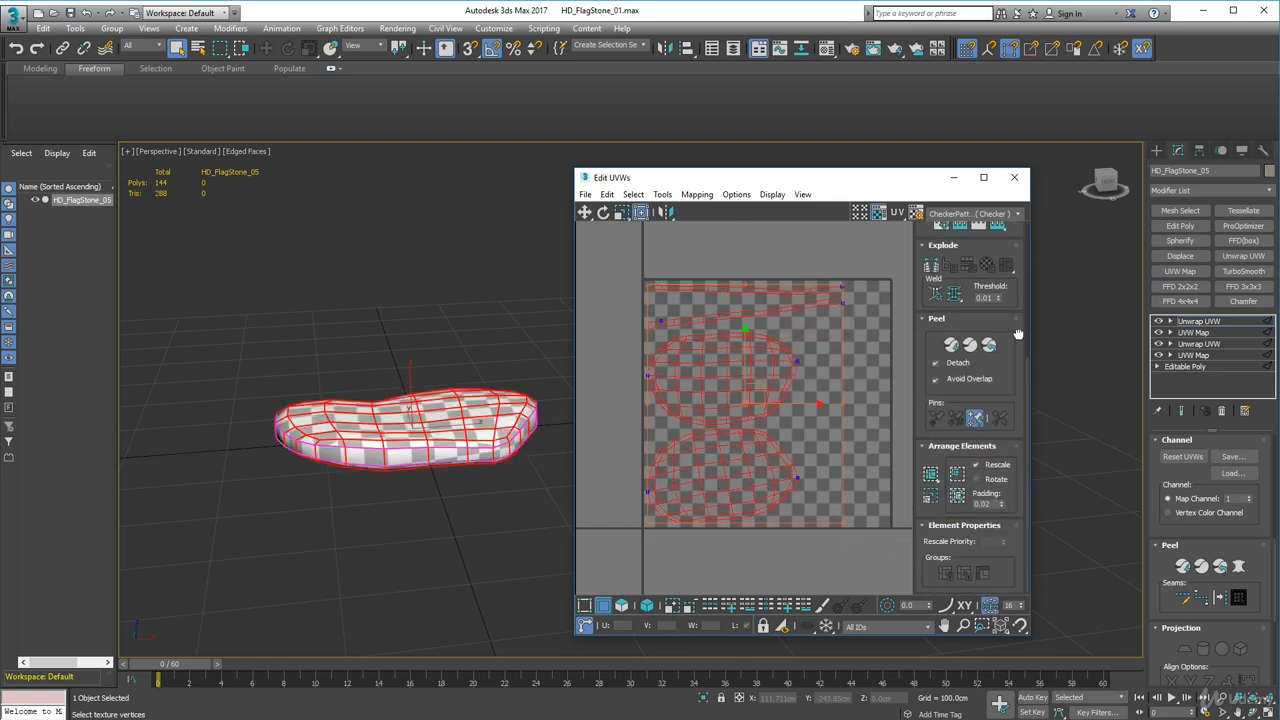
left_click(957, 496)
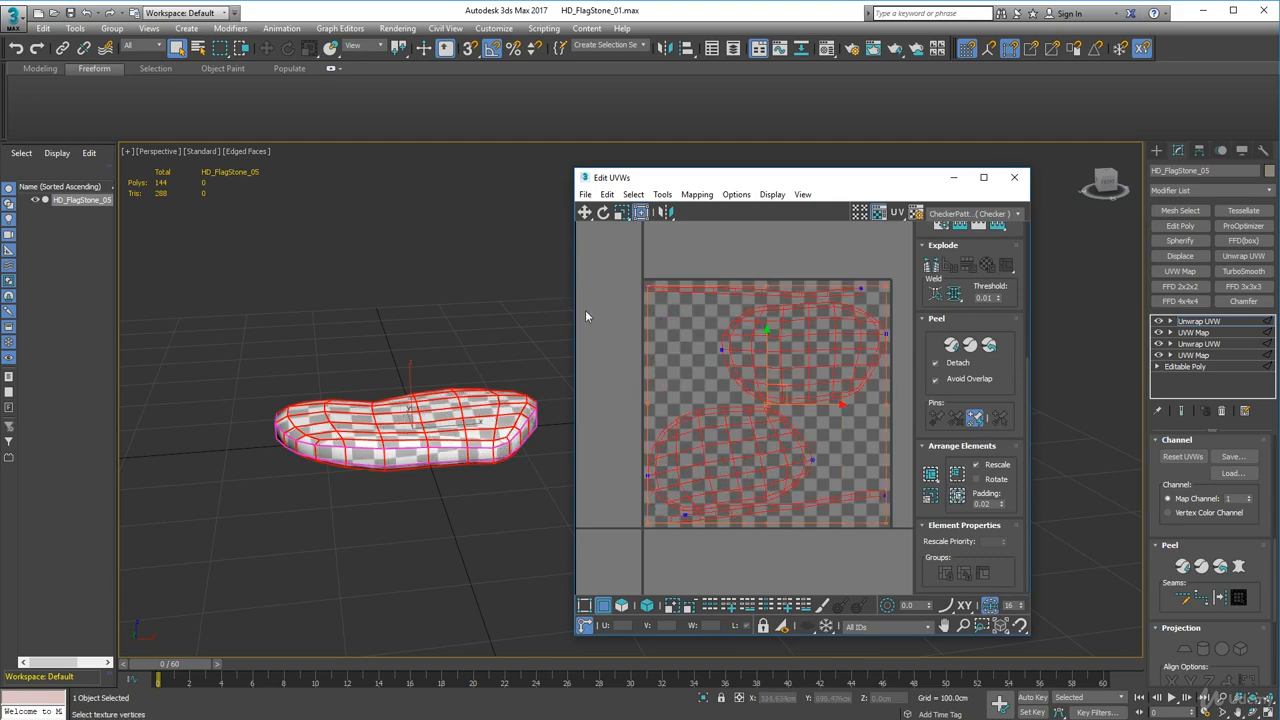
left_click(957, 475)
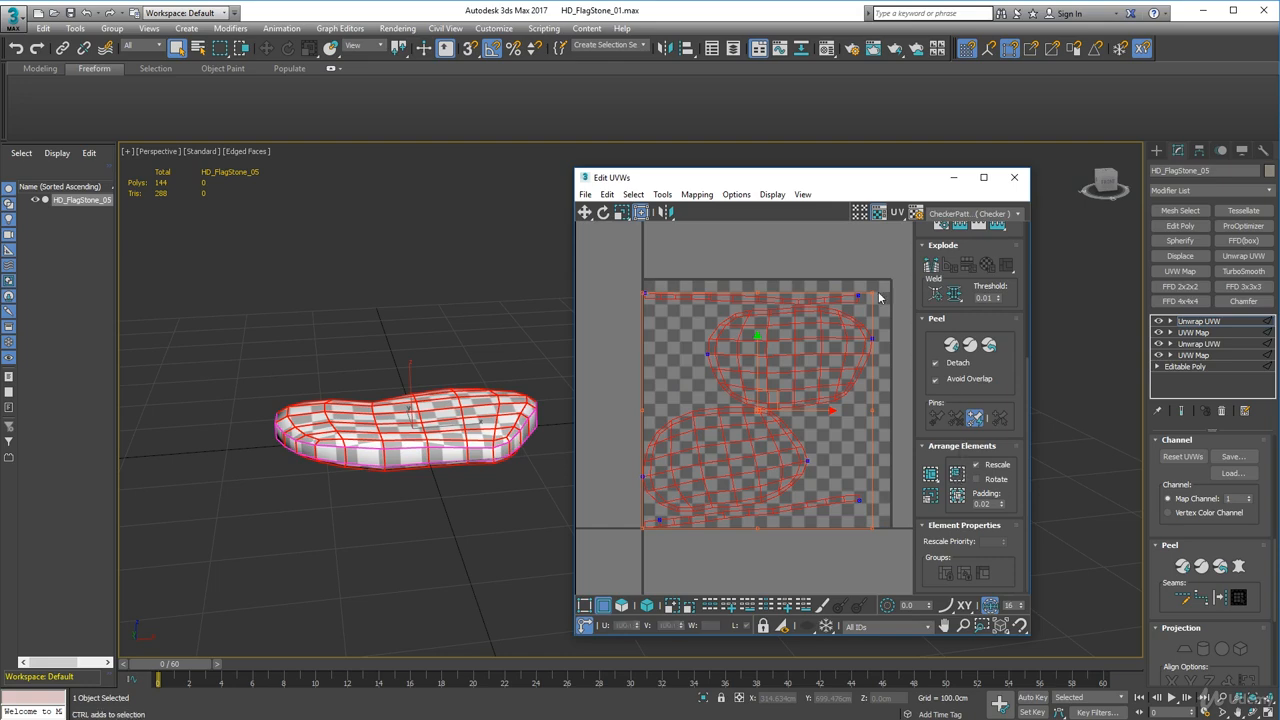
left_click_drag(876, 295, 886, 303)
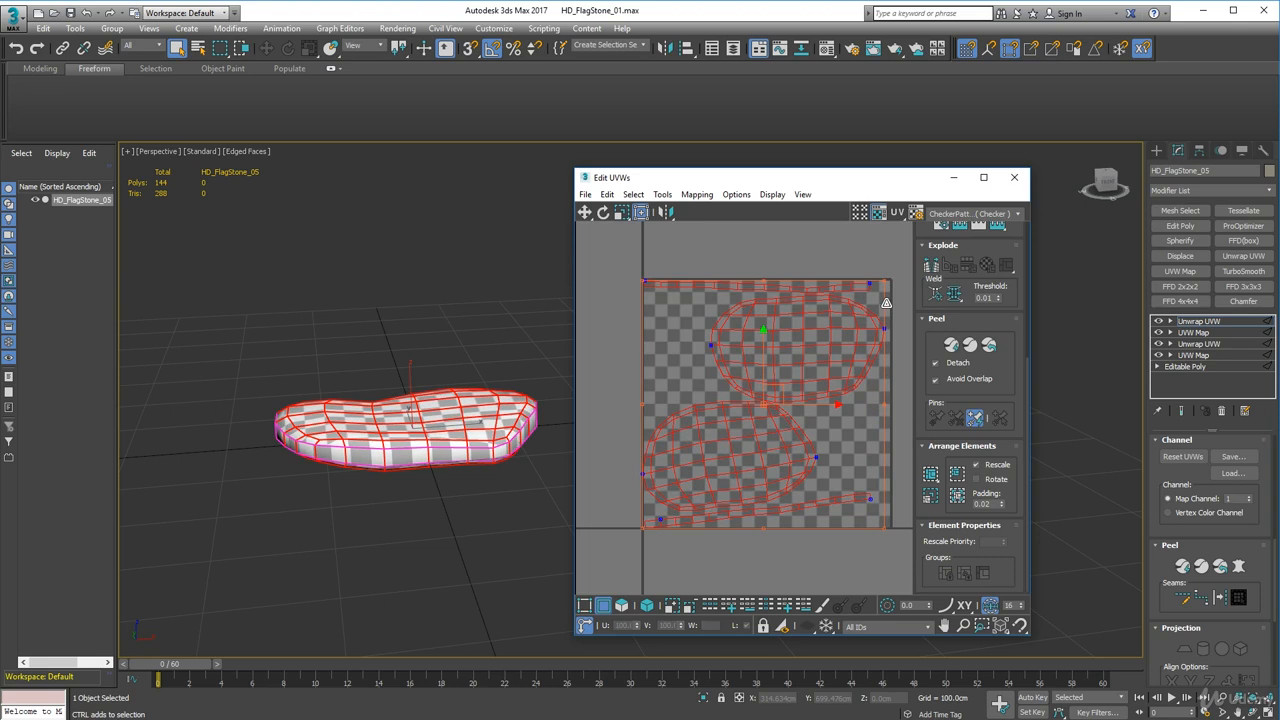
Step: Select the lower side strip as a whole element, rotate it nearly horizontal and activate the Move tool
left_click(843, 372)
left_click(647, 605)
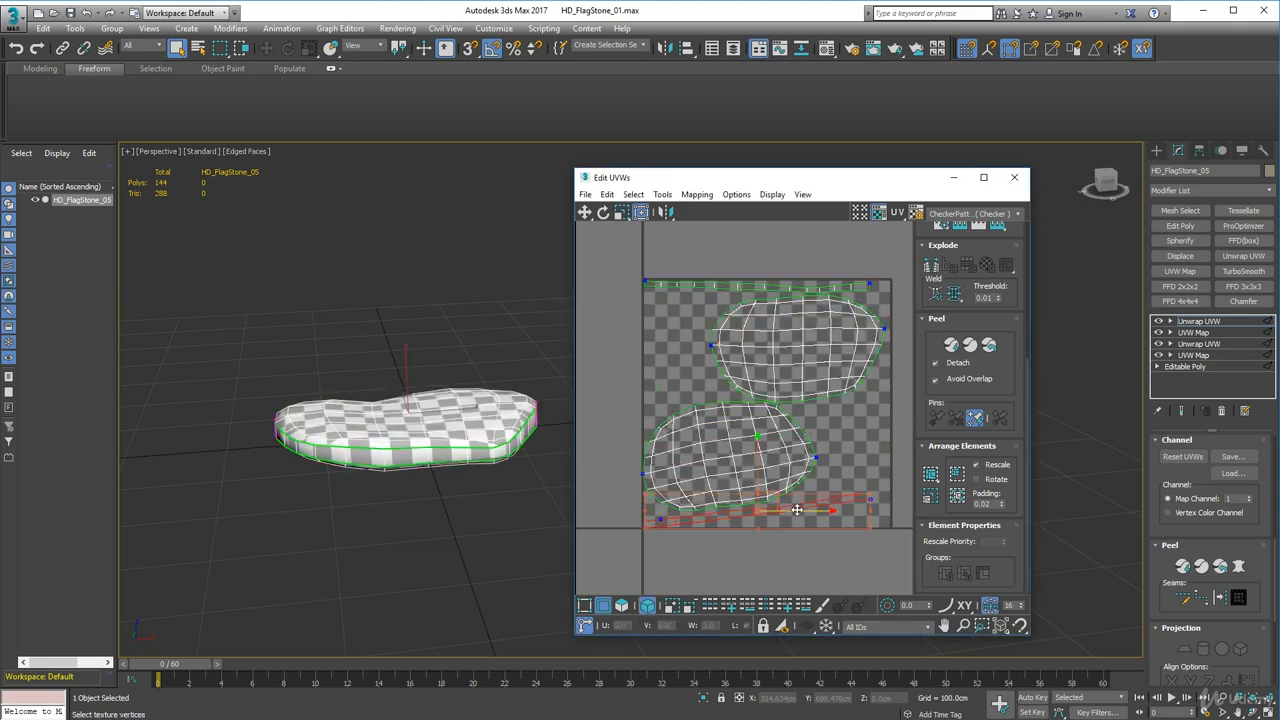
left_click(792, 505)
left_click(604, 213)
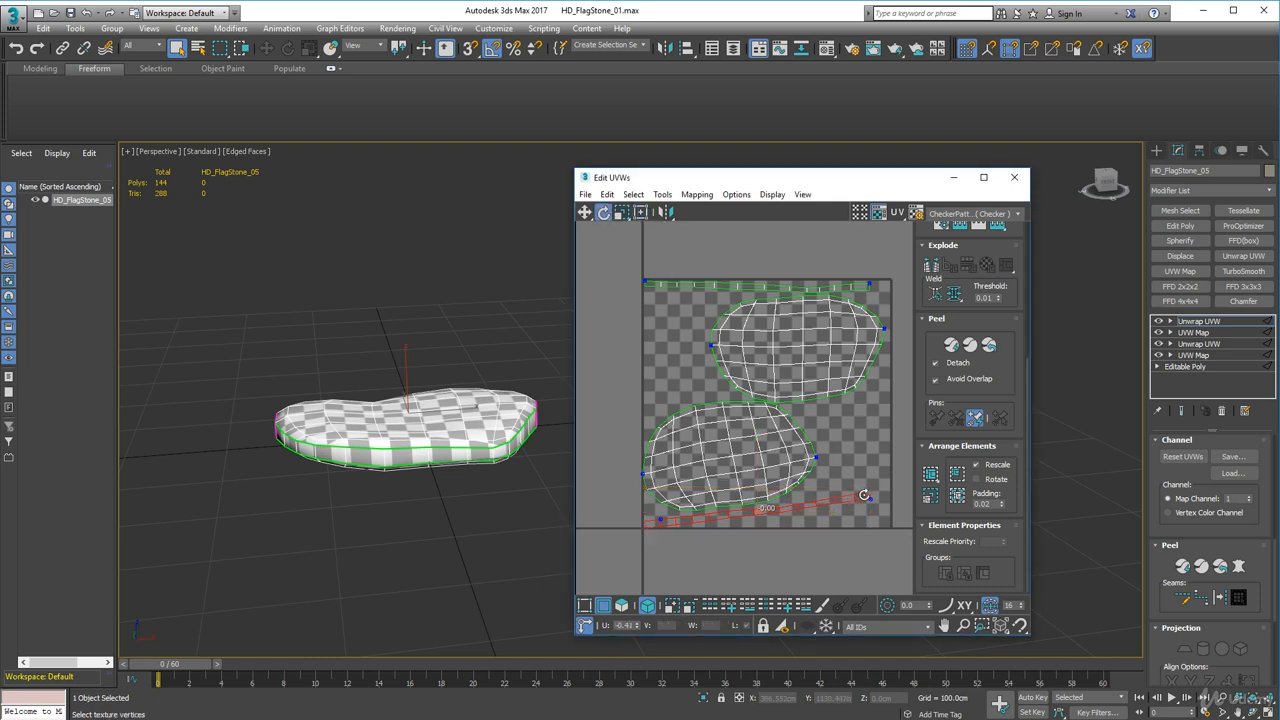
left_click_drag(858, 494, 868, 508)
key("w")
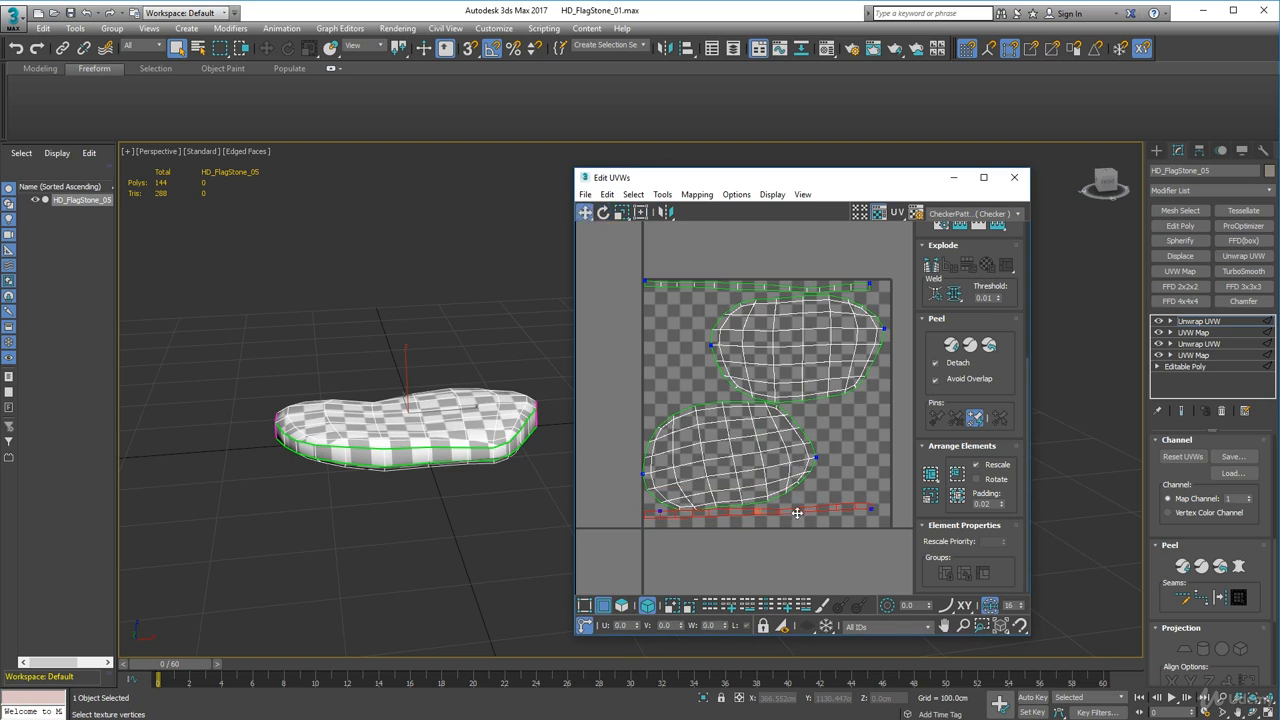
Step: Turn off angle snap, rotate the lower side strip level and move it down against the UV tile's bottom edge
left_click_drag(797, 516, 800, 518)
key("e")
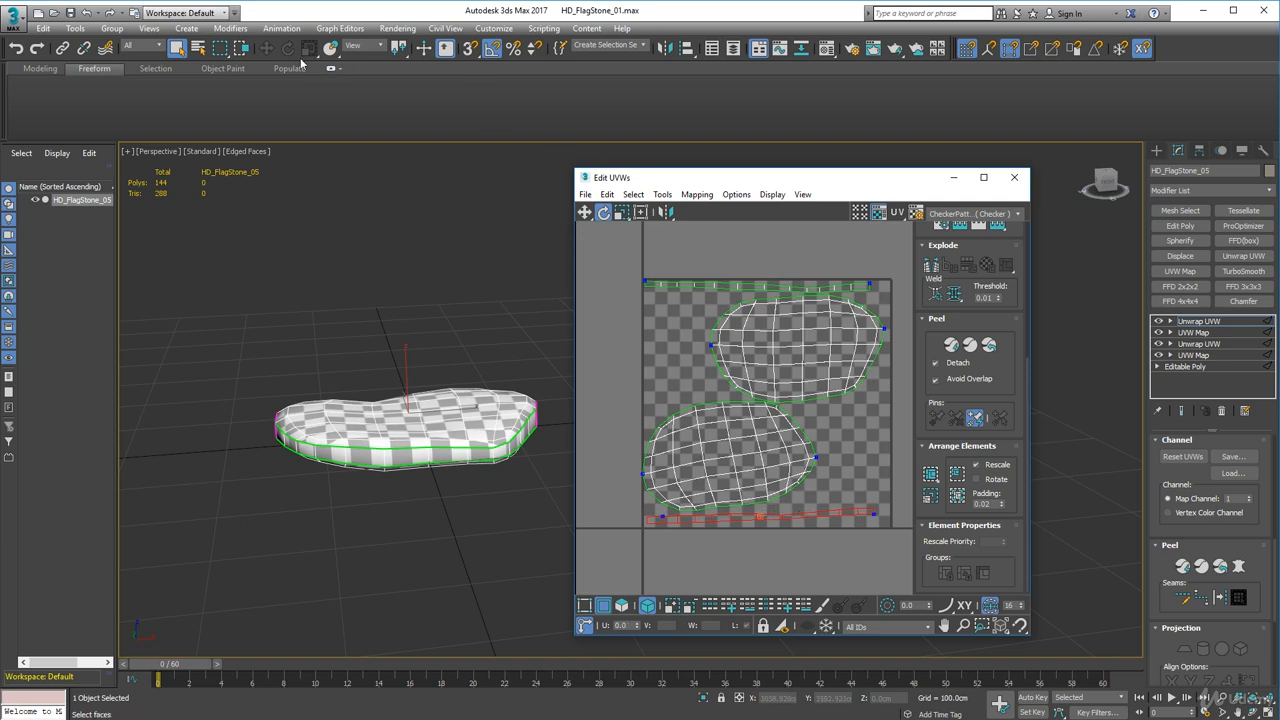
left_click(491, 48)
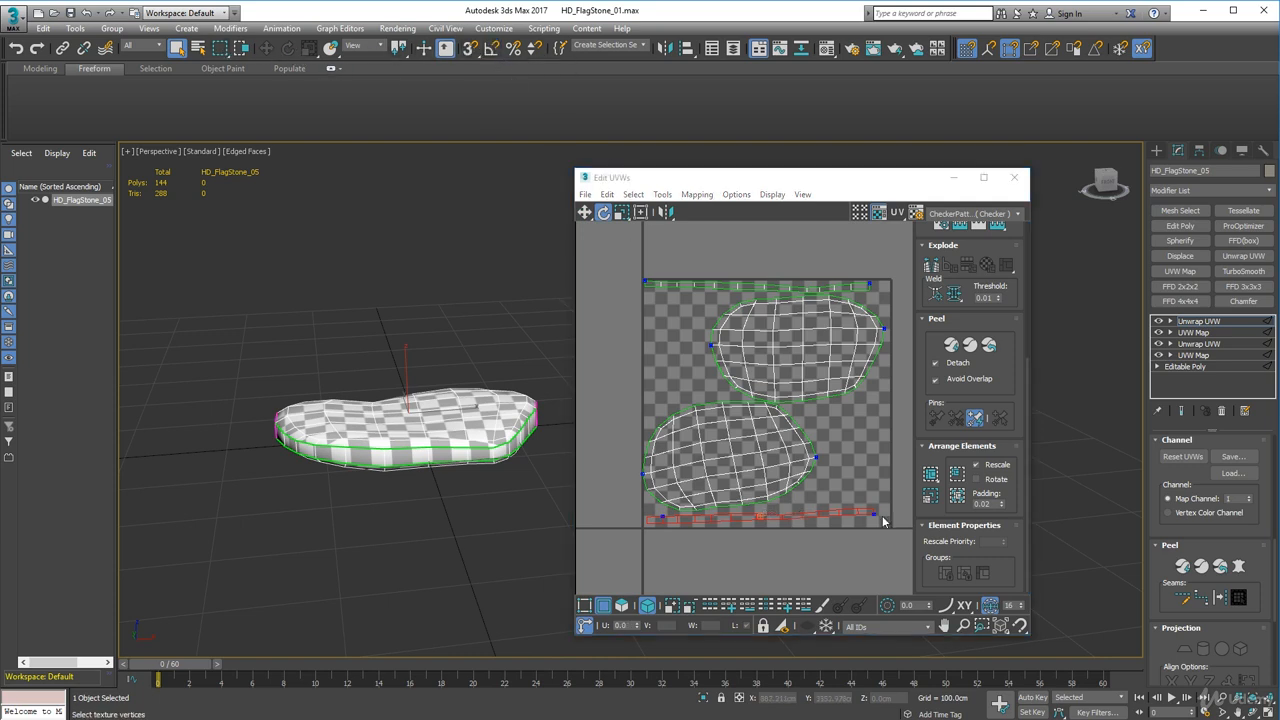
left_click_drag(837, 512, 842, 515)
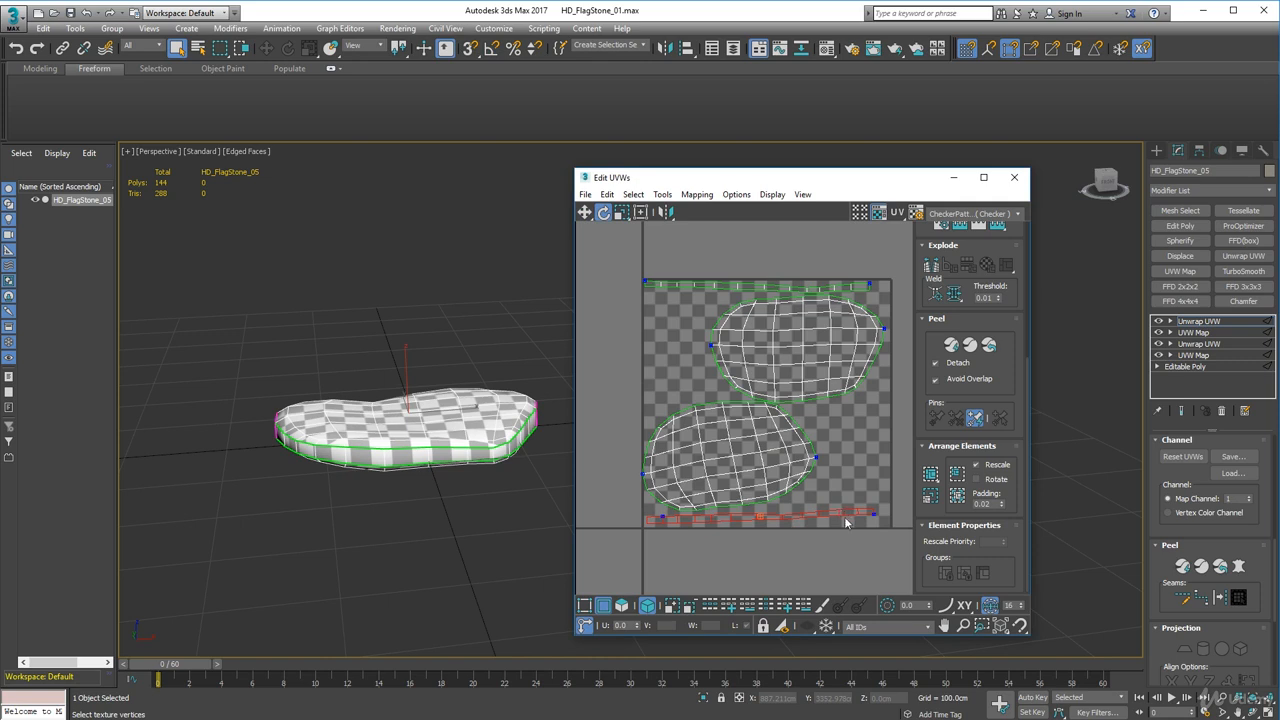
left_click(828, 514)
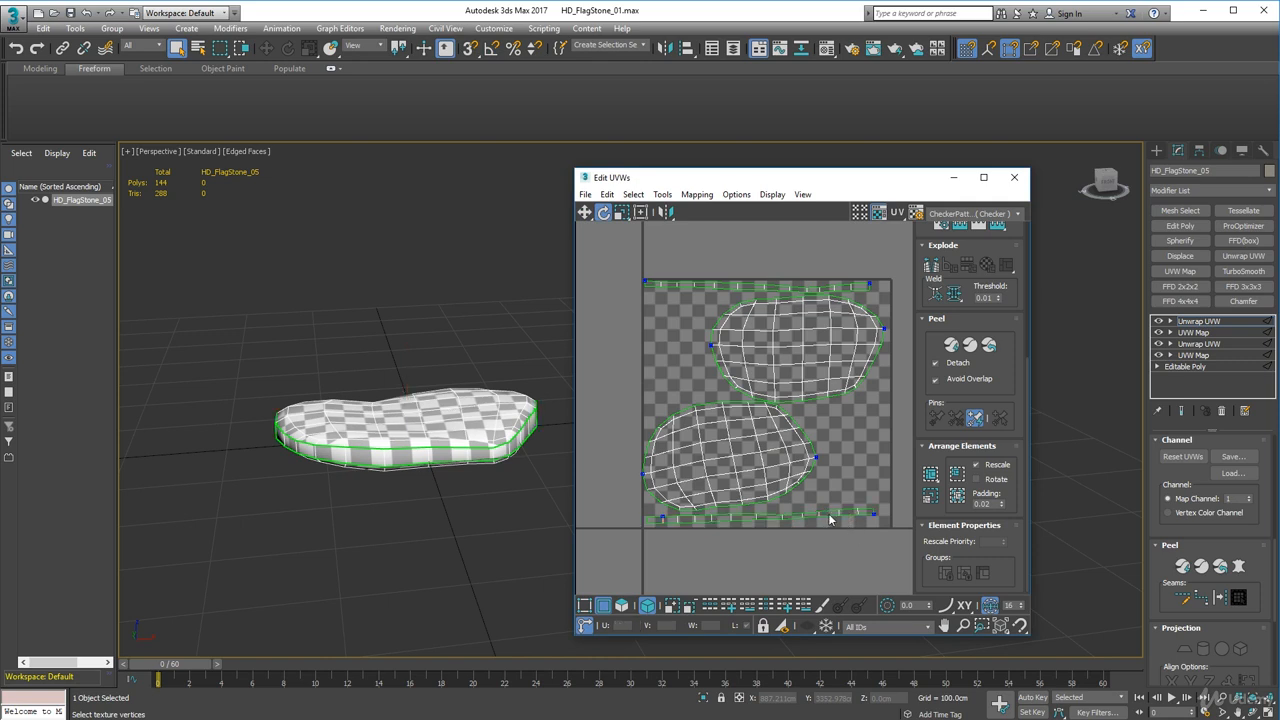
left_click(835, 517)
left_click_drag(851, 510, 859, 513)
key("w")
left_click_drag(780, 520, 783, 524)
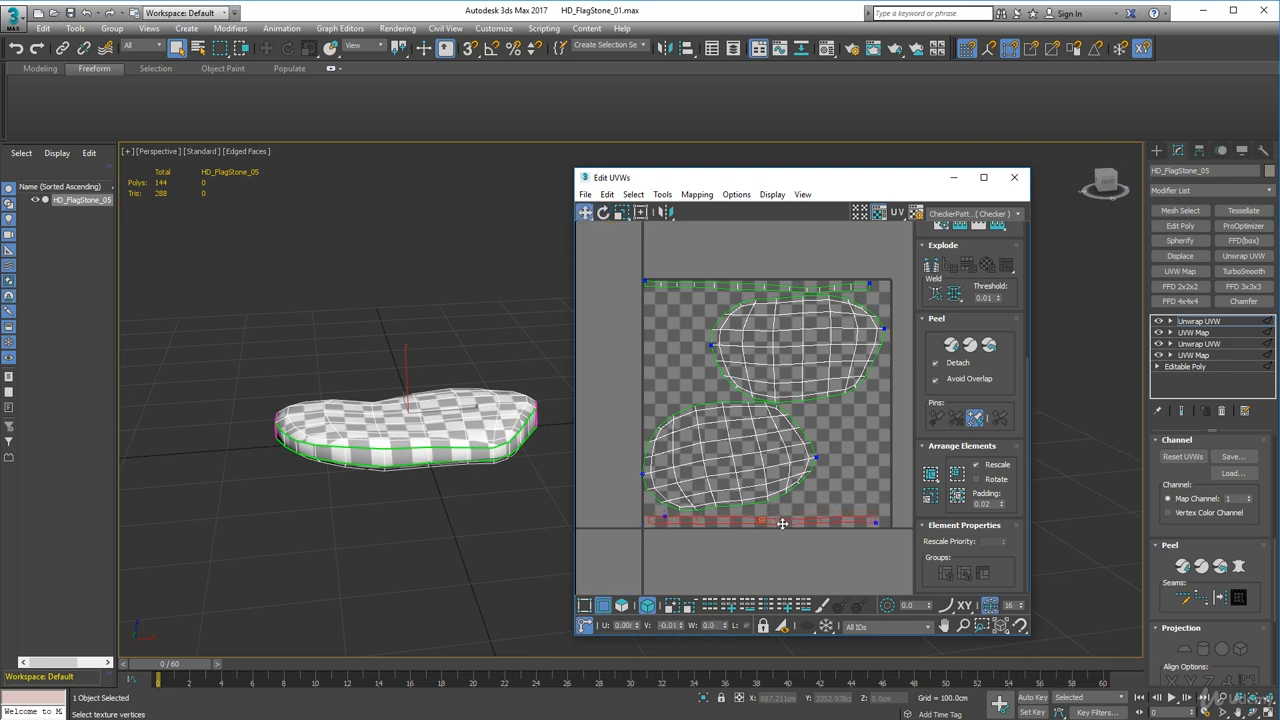
Step: Nudge the lower stone-face island slightly and move the upper face island directly above it along the UV tile's left side
left_click(780, 477)
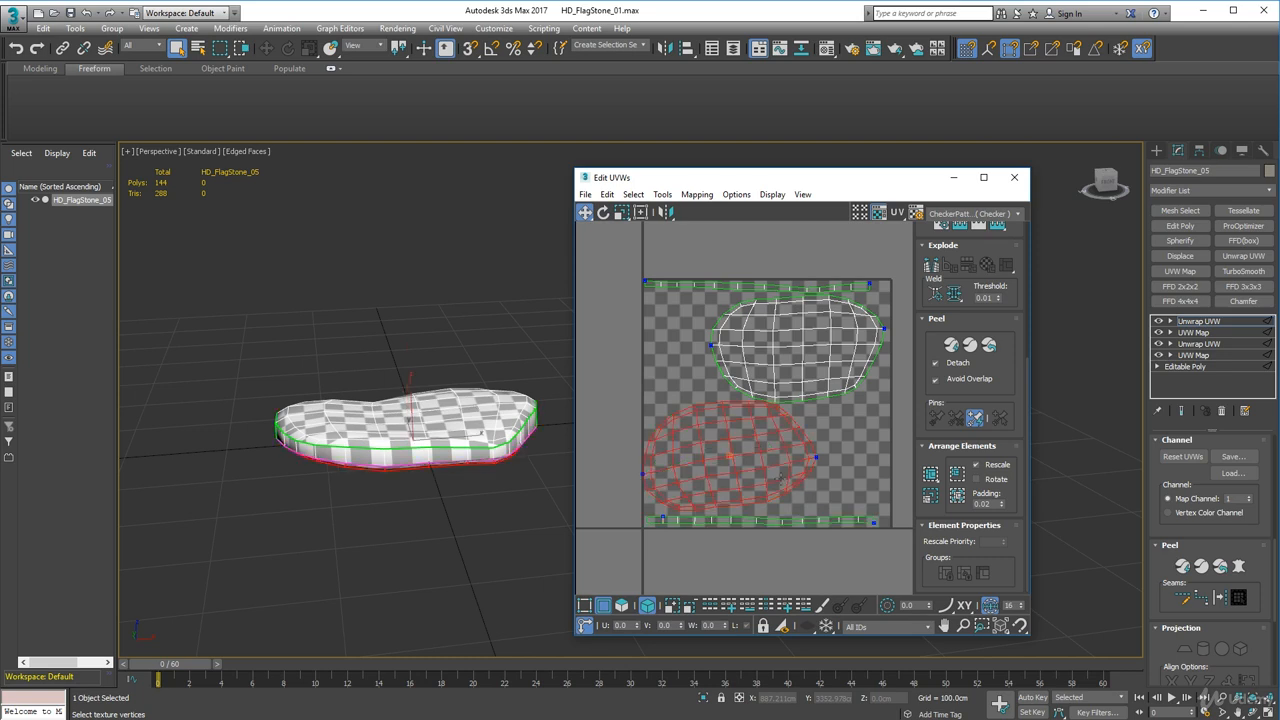
left_click_drag(777, 466, 784, 467)
left_click(789, 347)
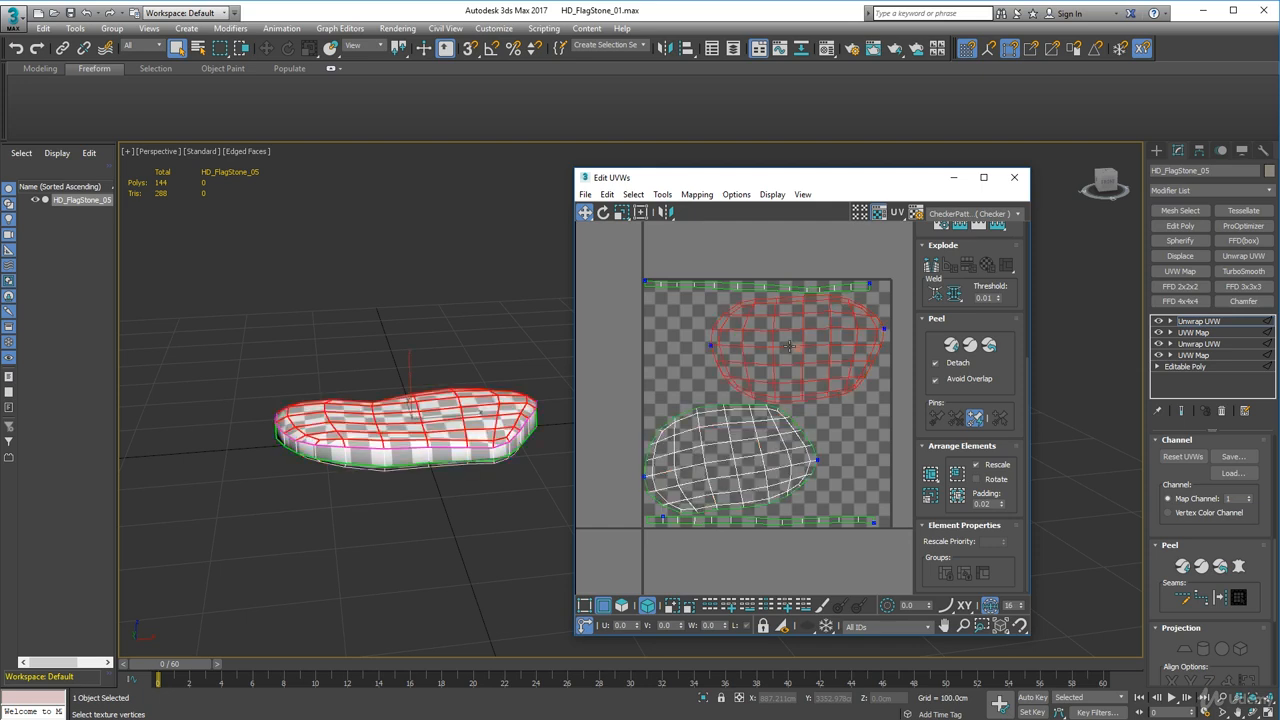
left_click_drag(789, 347, 726, 345)
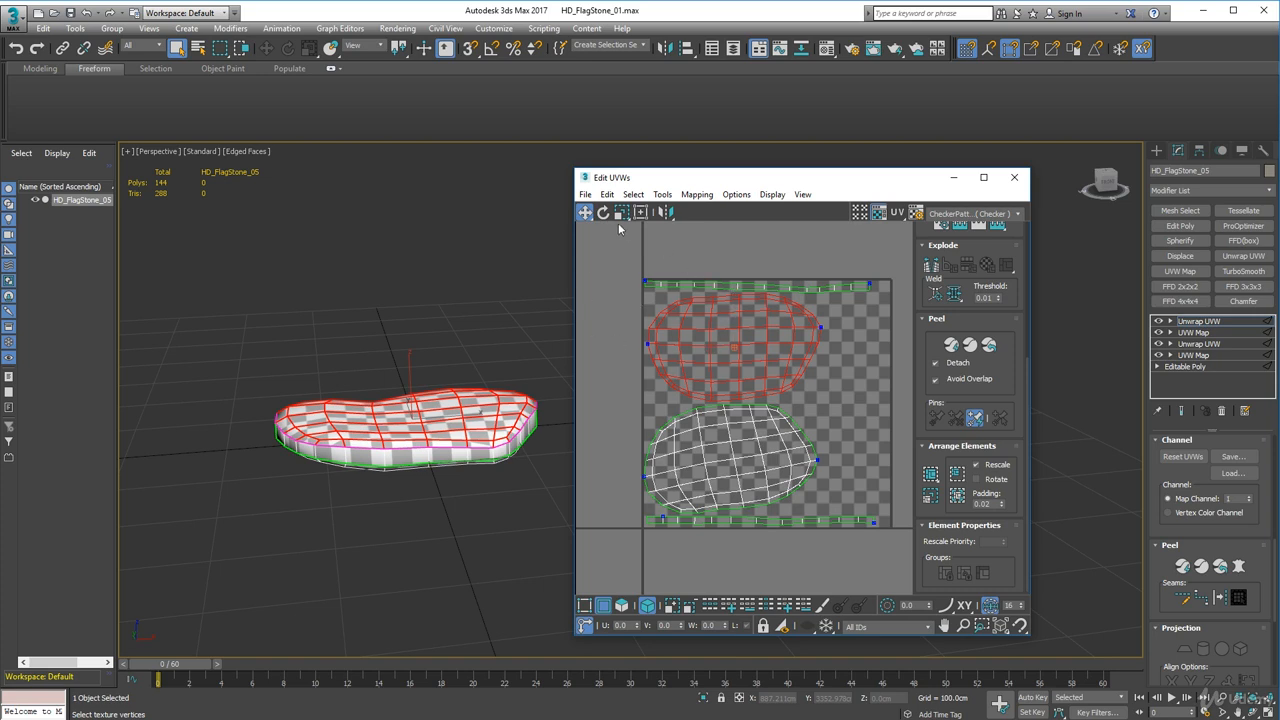
Step: Select all UV islands, scale them down to about half size and move them into the tile's upper-left corner
key("ctrl+a")
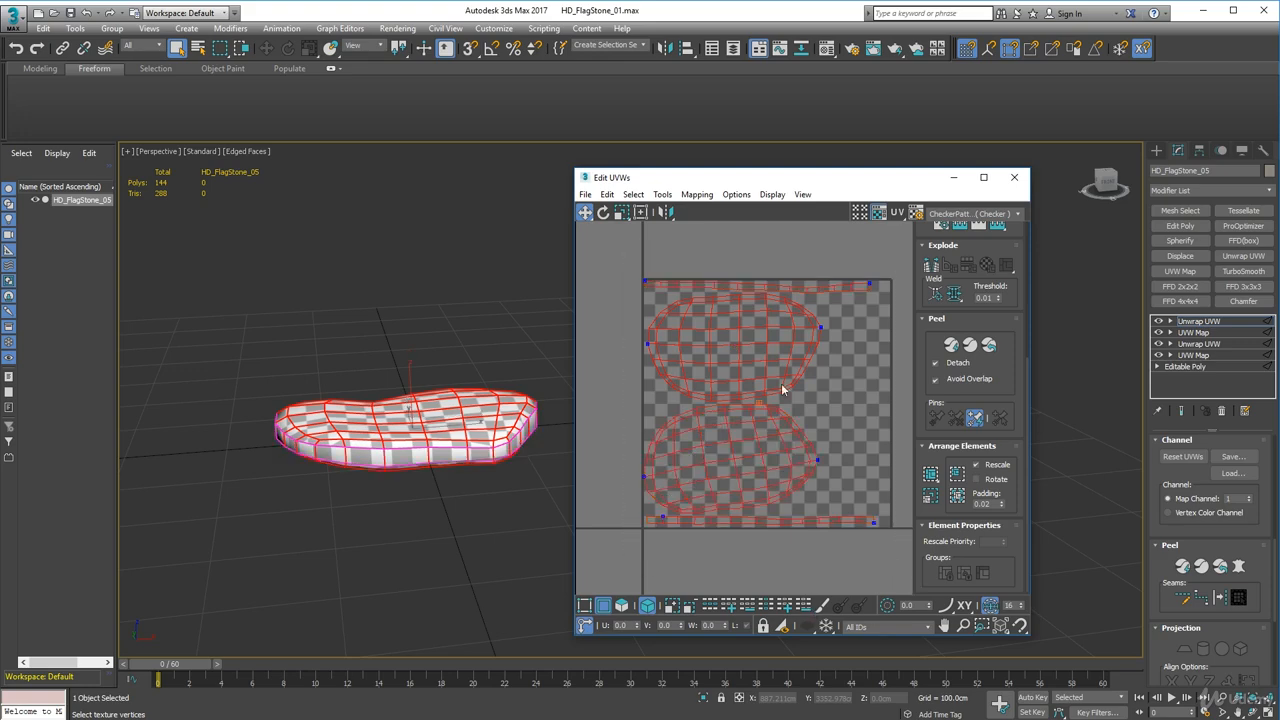
left_click(619, 213)
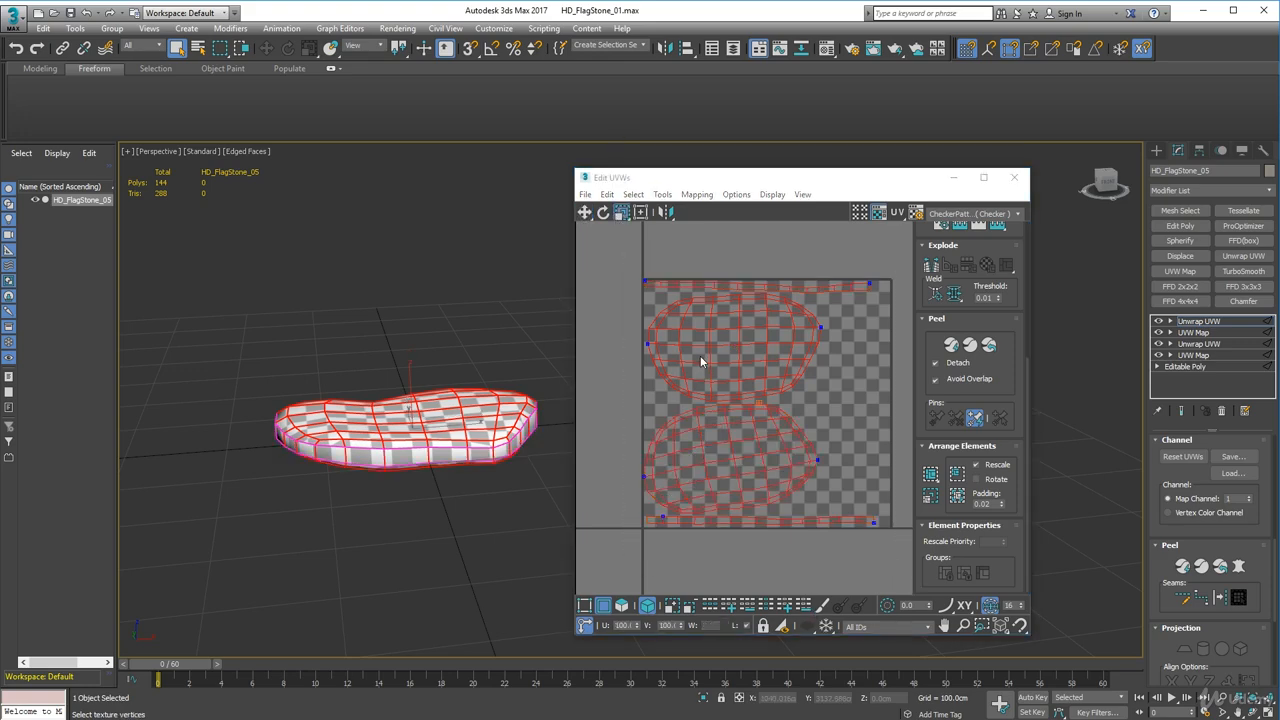
left_click_drag(699, 346, 652, 326)
left_click(585, 212)
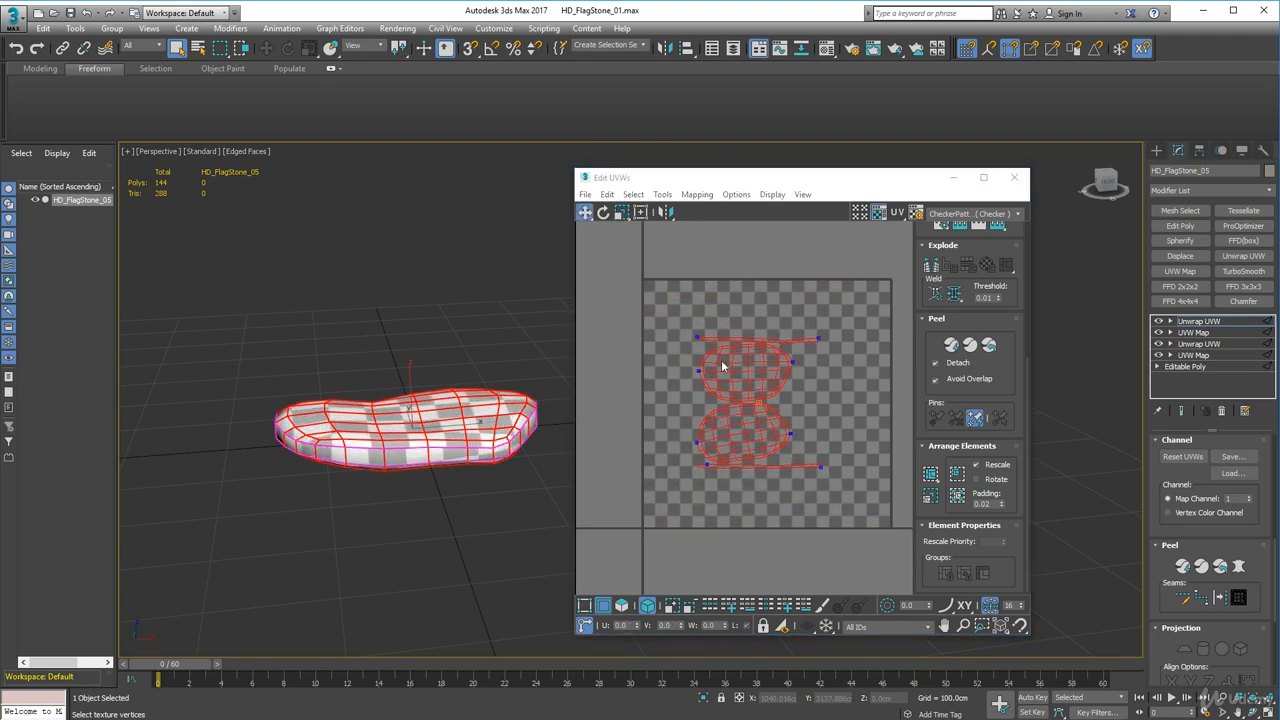
left_click_drag(723, 365, 677, 314)
left_click(686, 240)
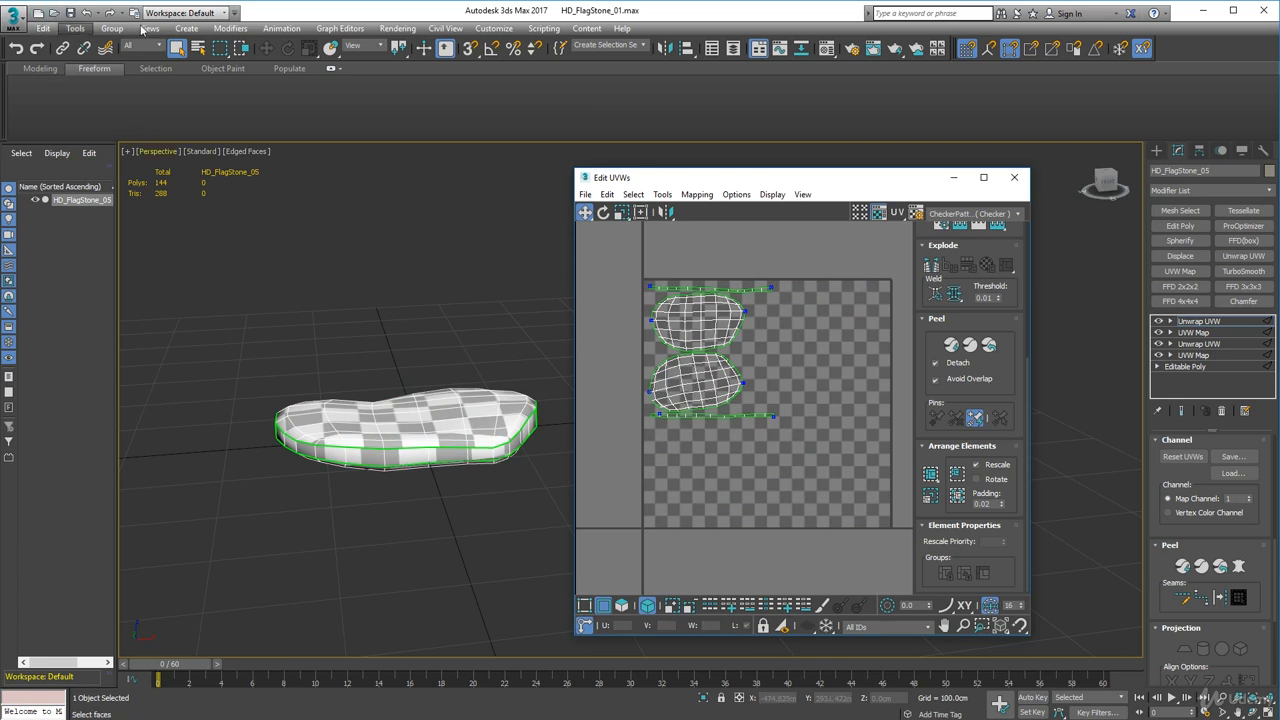
Step: Close the UV editor and collapse the stone's whole modifier stack into an Editable Poly
left_click(1014, 177)
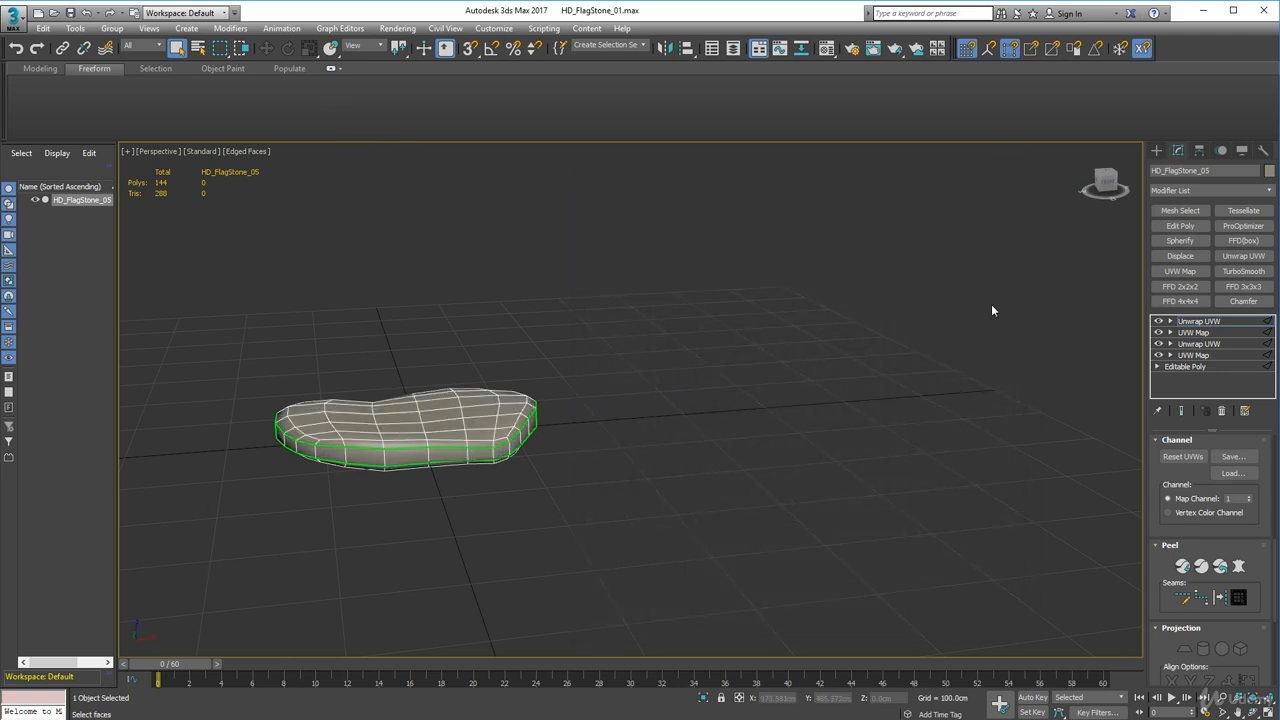
right_click(1173, 385)
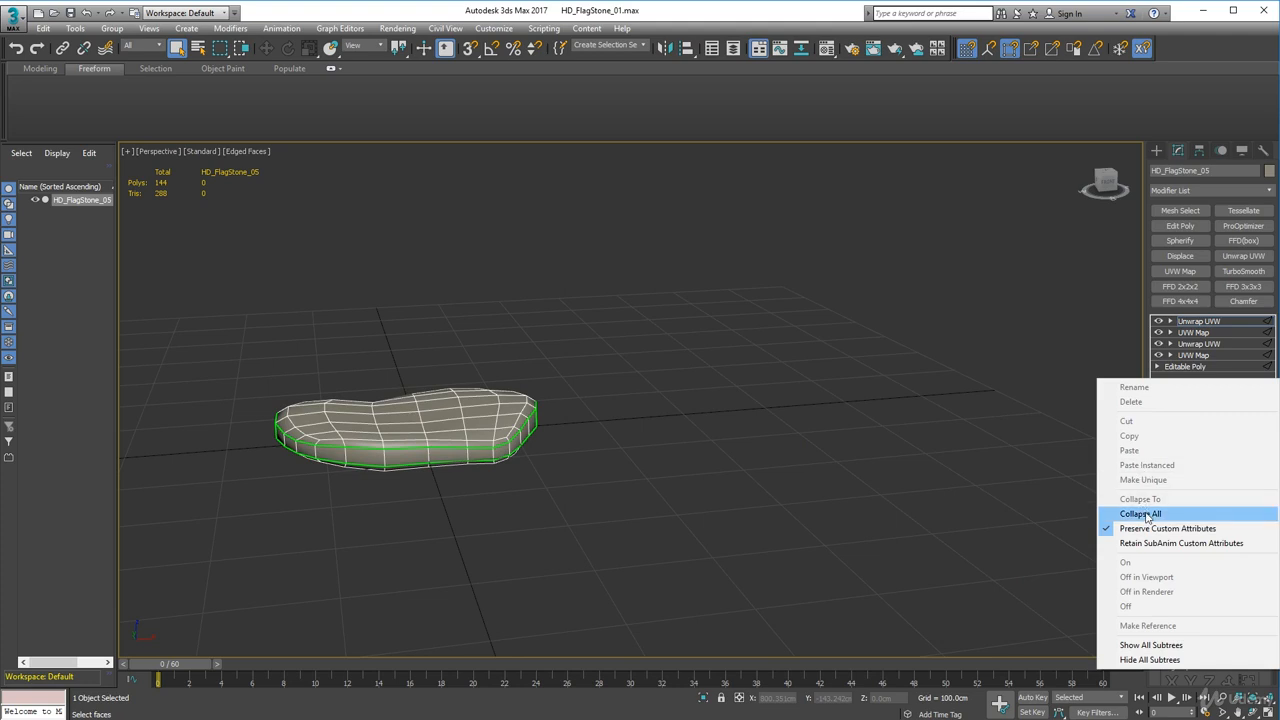
left_click(1150, 514)
left_click(703, 410)
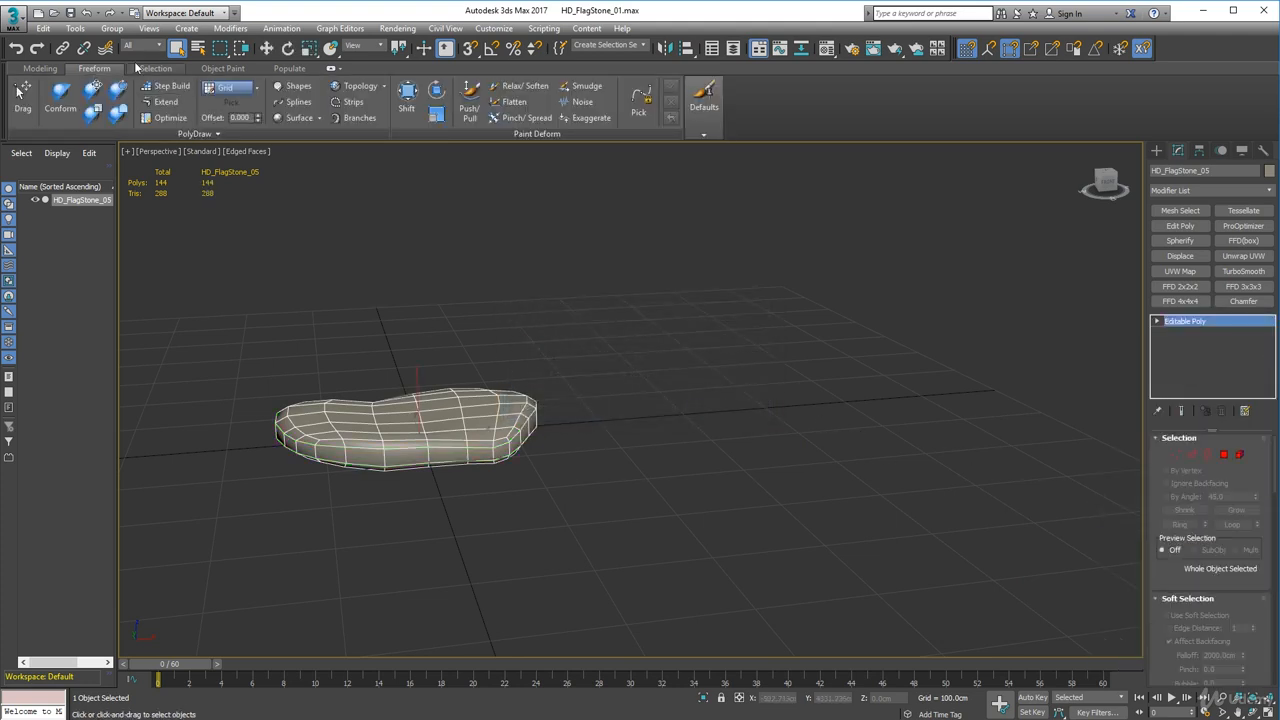
Step: Open HD_FlagStone_02.max from the High_Detail folder
left_click(14, 18)
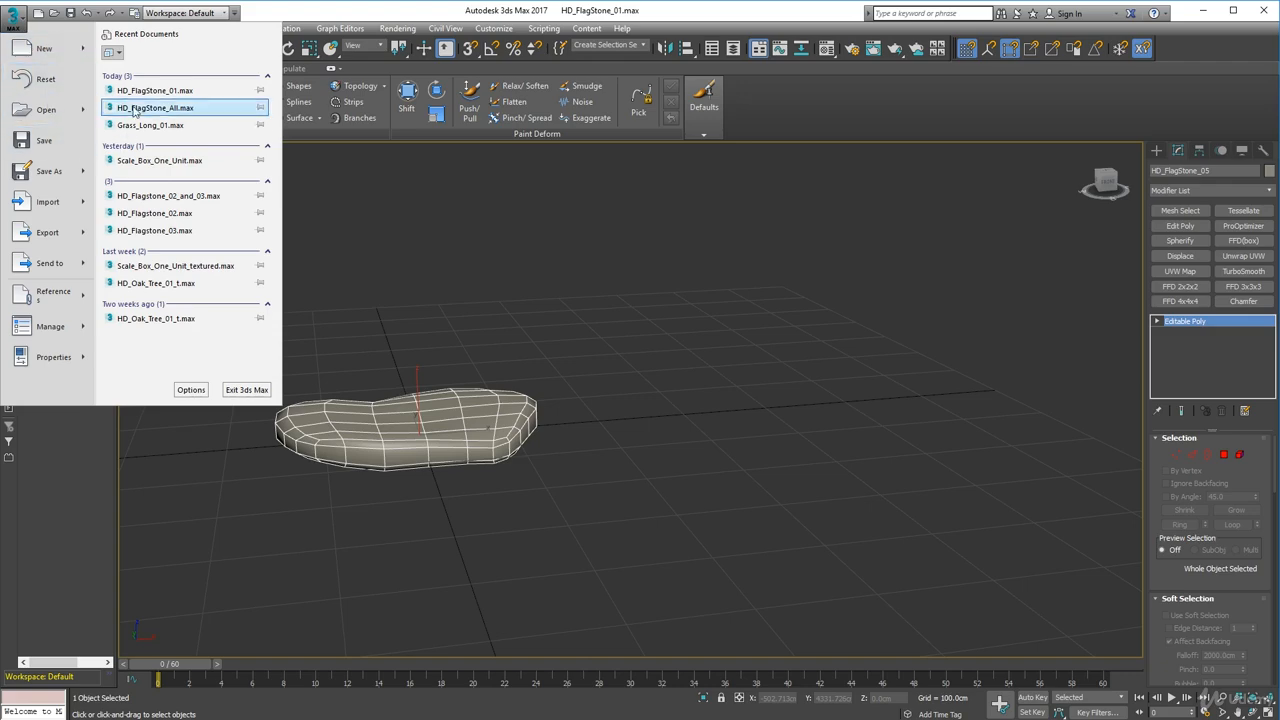
left_click(46, 109)
double_click(149, 101)
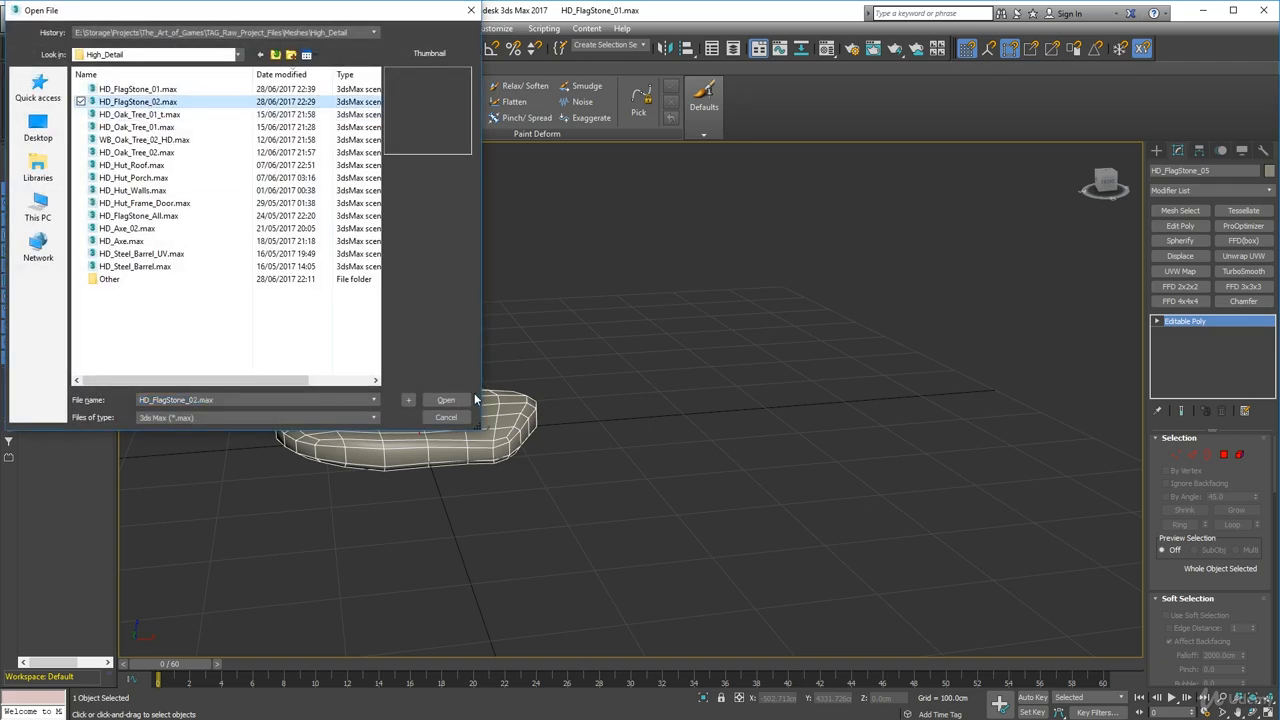
left_click(560, 360)
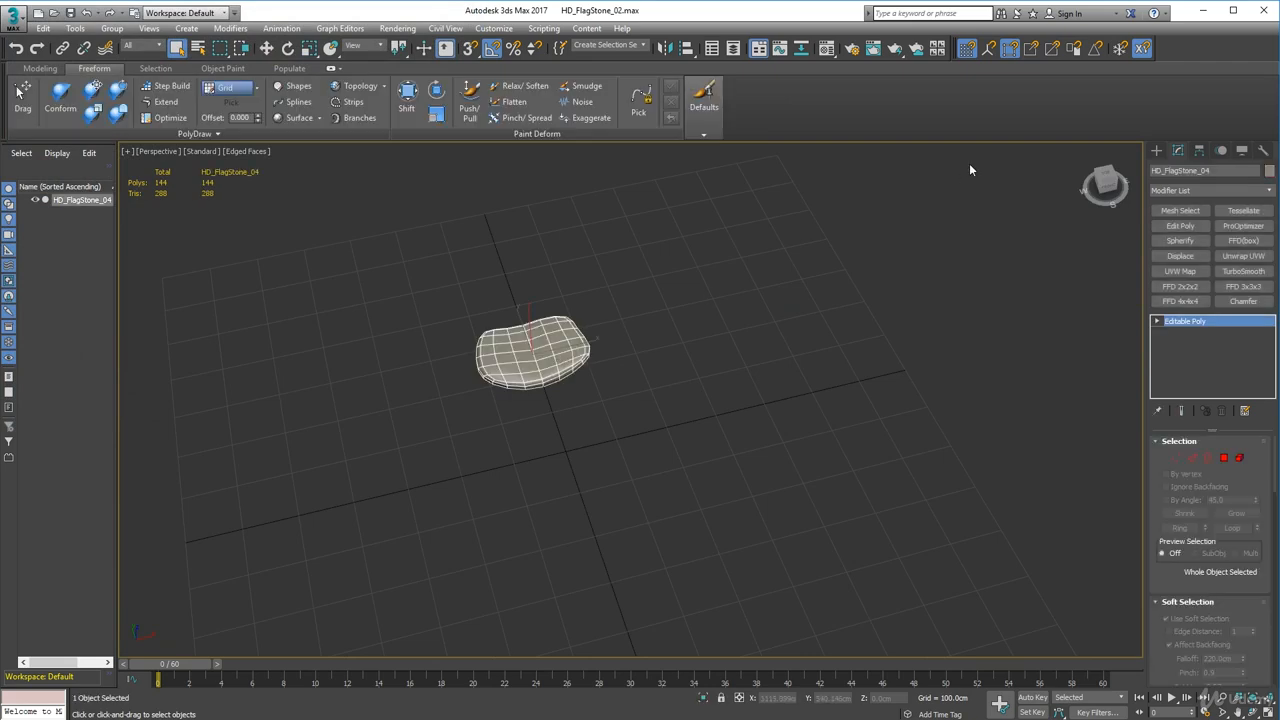
Step: Set the second stone's absolute world Y position to 0 cm so that it sits at the origin
right_click(266, 48)
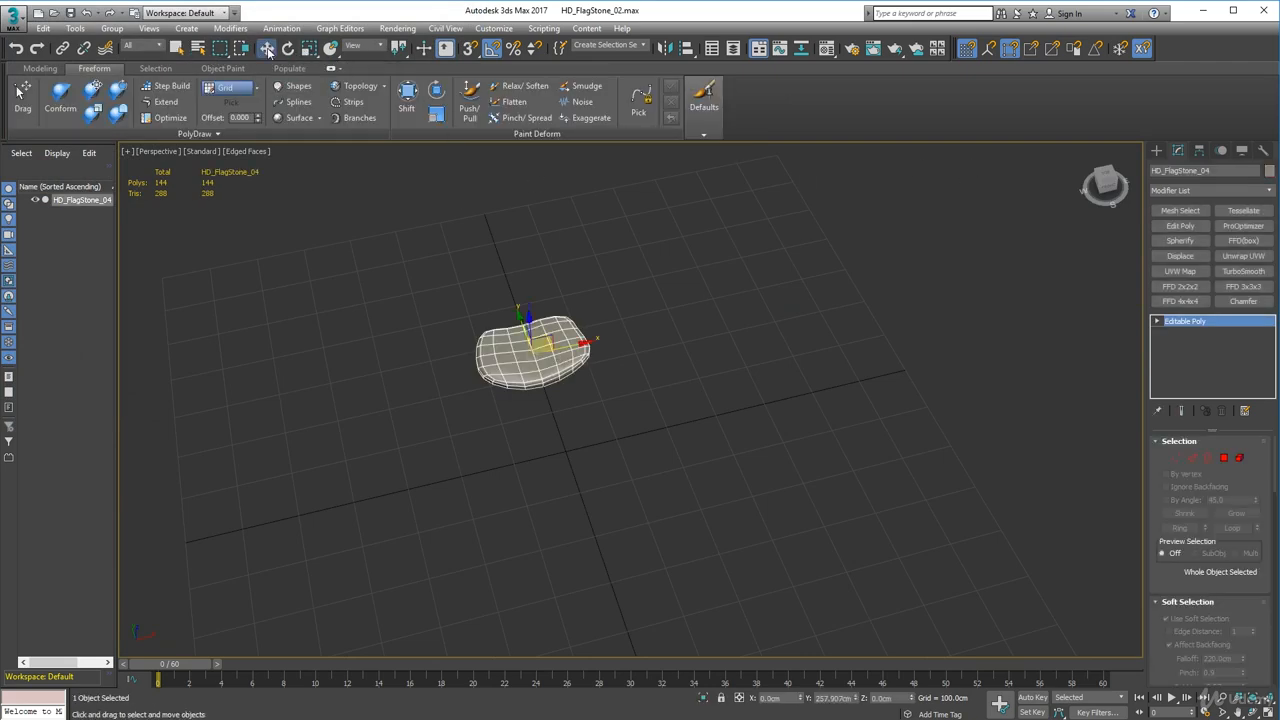
left_click_drag(999, 282, 857, 288)
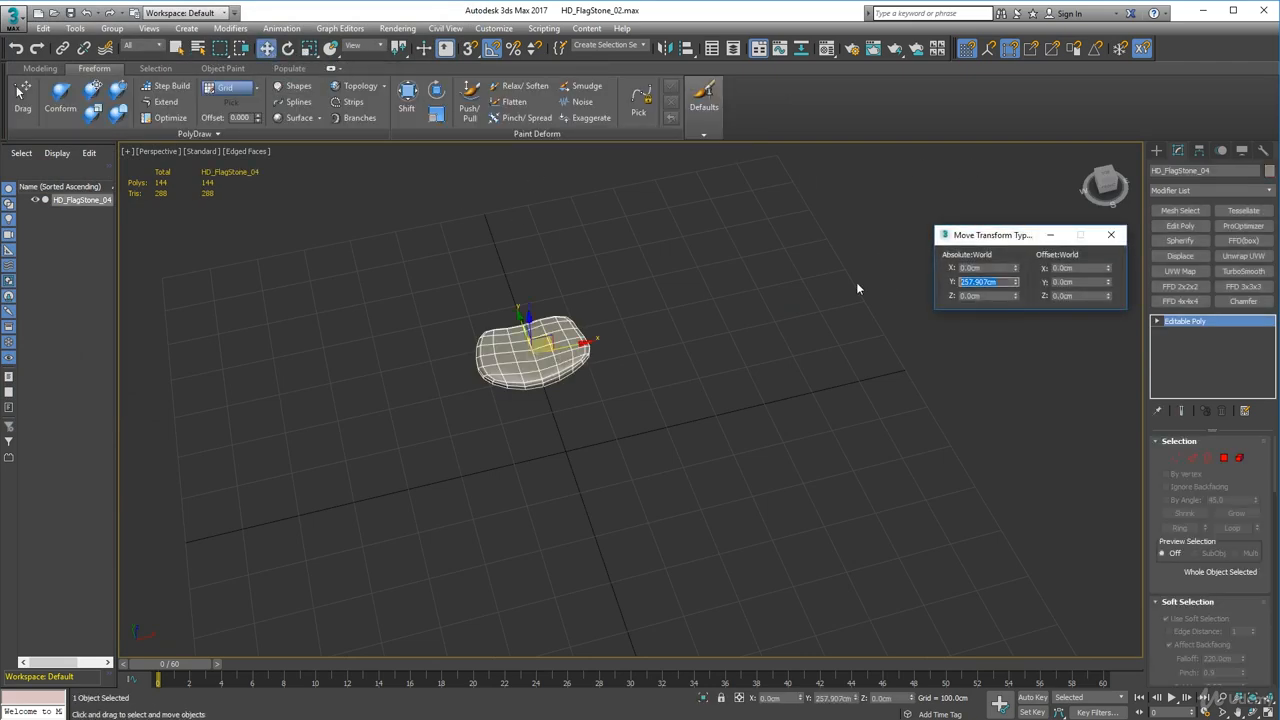
type("0")
key("Return")
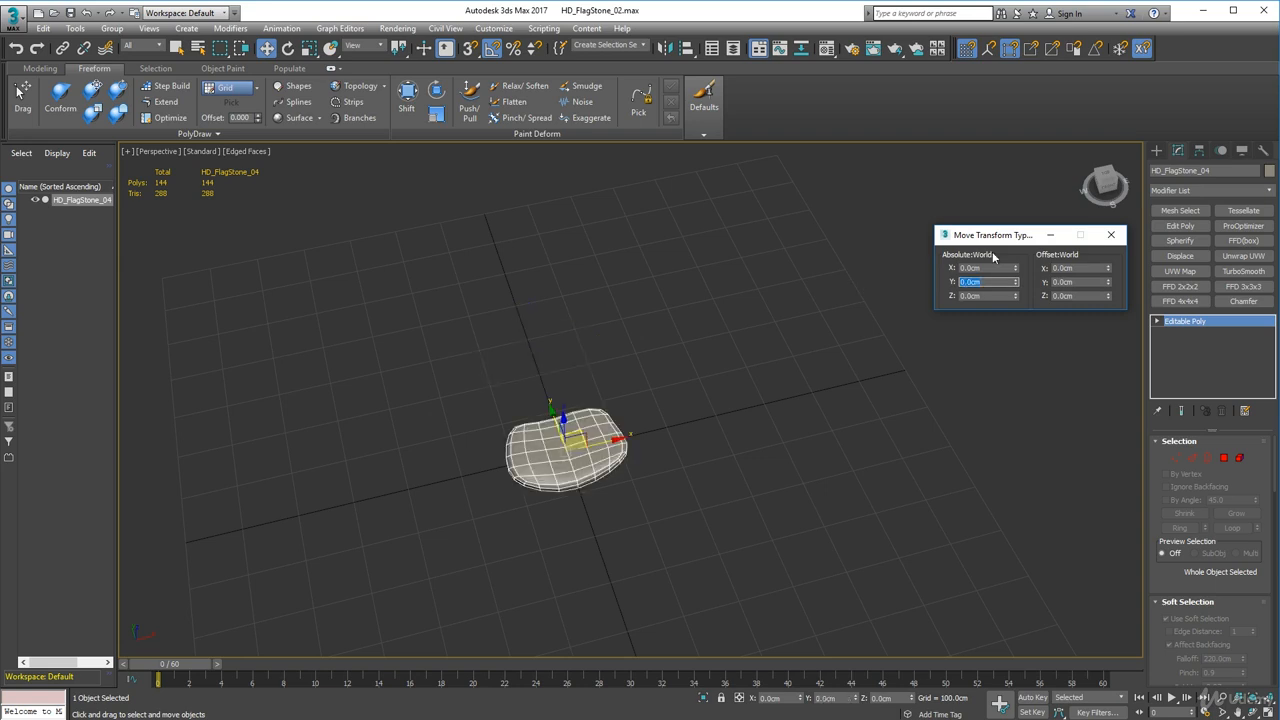
left_click(1110, 235)
middle_click_drag(618, 497, 610, 455, "alt")
right_click(266, 48)
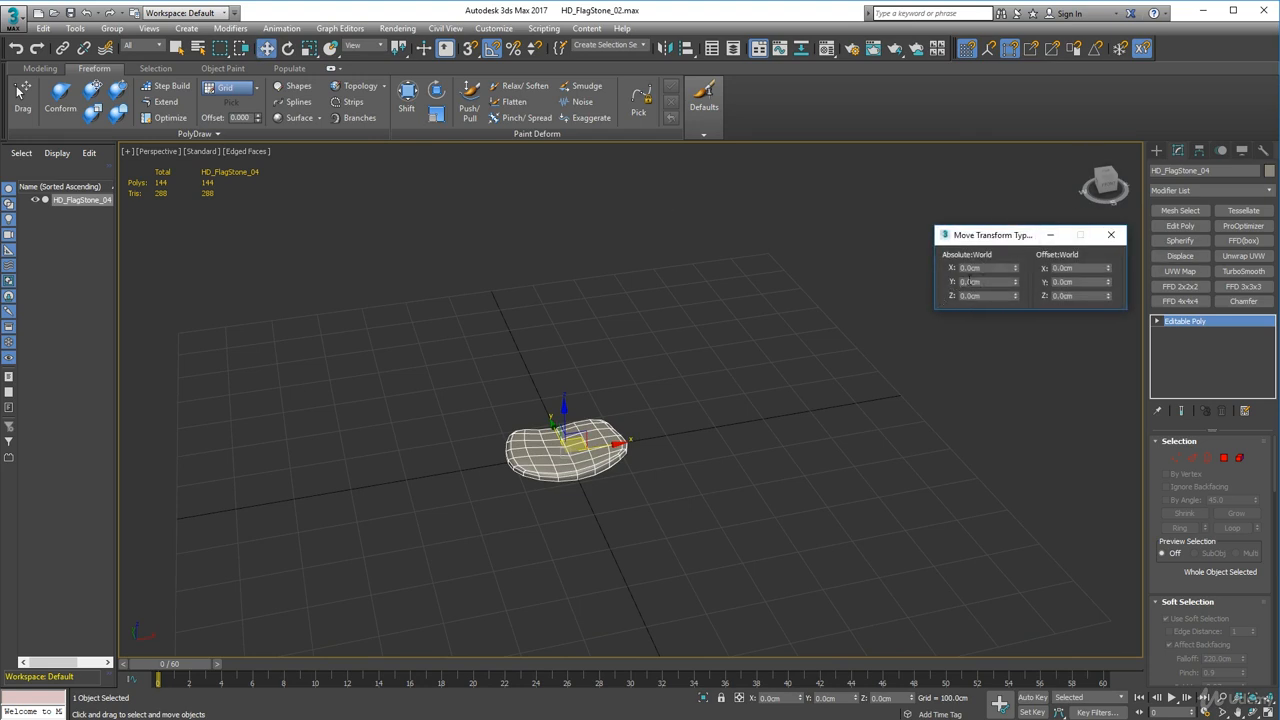
left_click(1110, 235)
Step: Scale the second stone up slightly along the Z axis to make it thicker
middle_click_drag(567, 477, 574, 440, "alt")
scroll(560, 476, "up", 4)
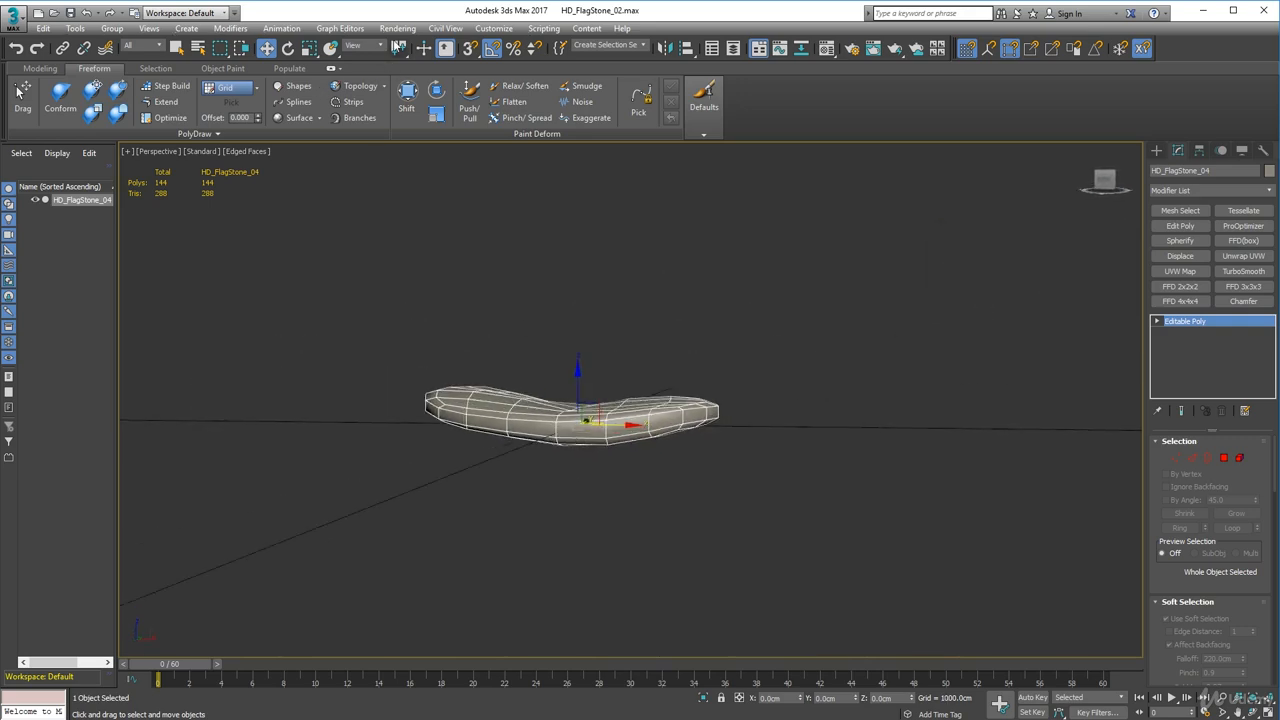
left_click(312, 48)
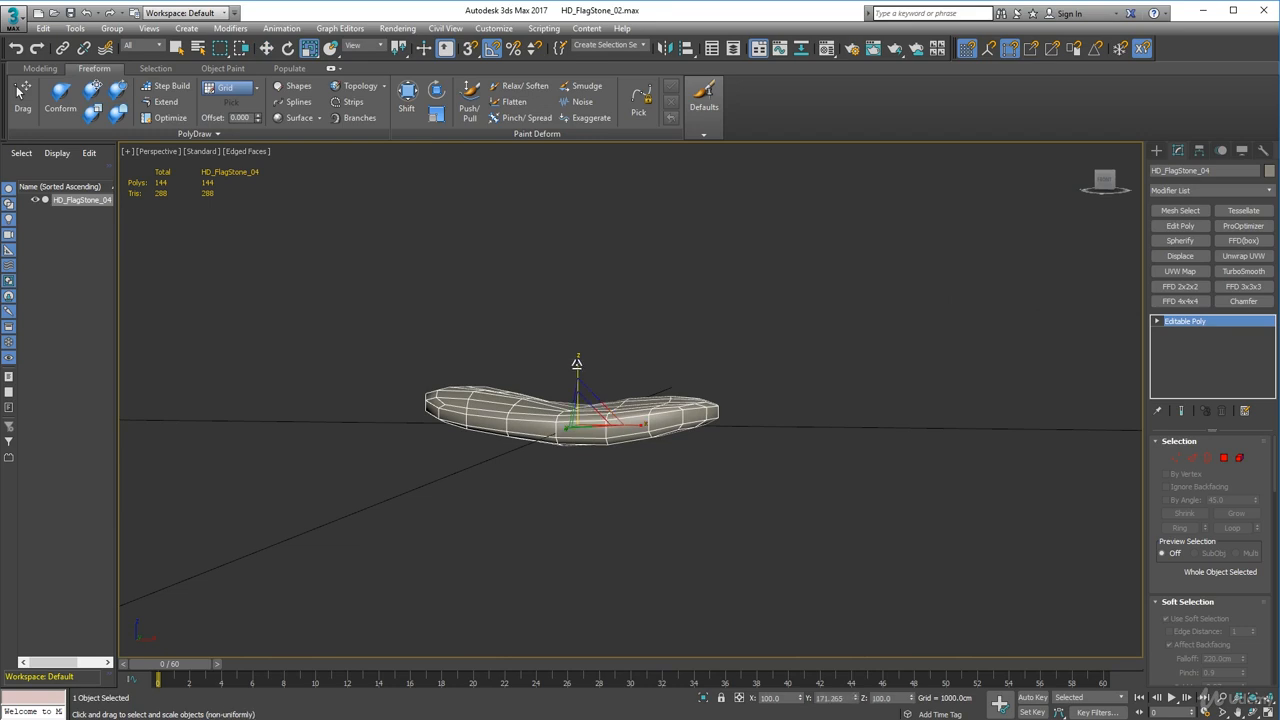
left_click_drag(579, 351, 580, 339)
middle_click_drag(585, 395, 665, 388, "alt")
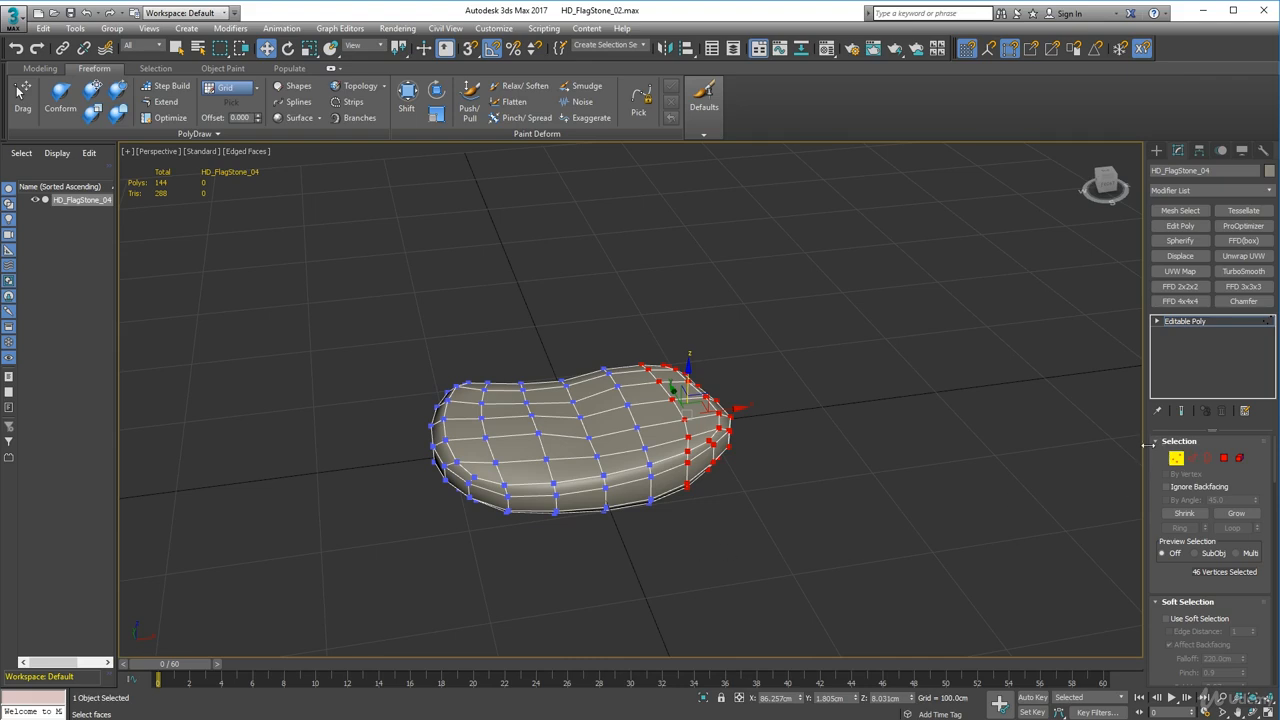
Step: Leave vertex editing and raise the whole stone to a Z position of about 9.35 cm
left_click(1176, 458)
left_click_drag(578, 395, 577, 385)
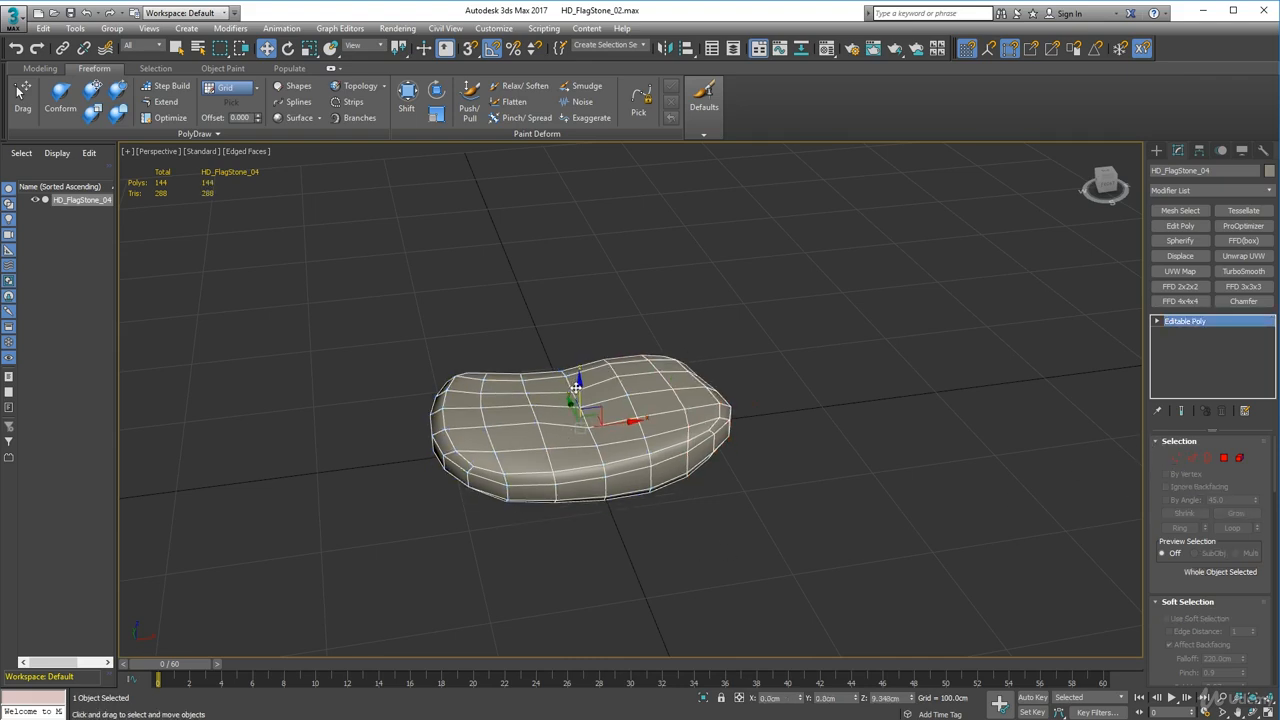
middle_click_drag(577, 385, 659, 525, "alt")
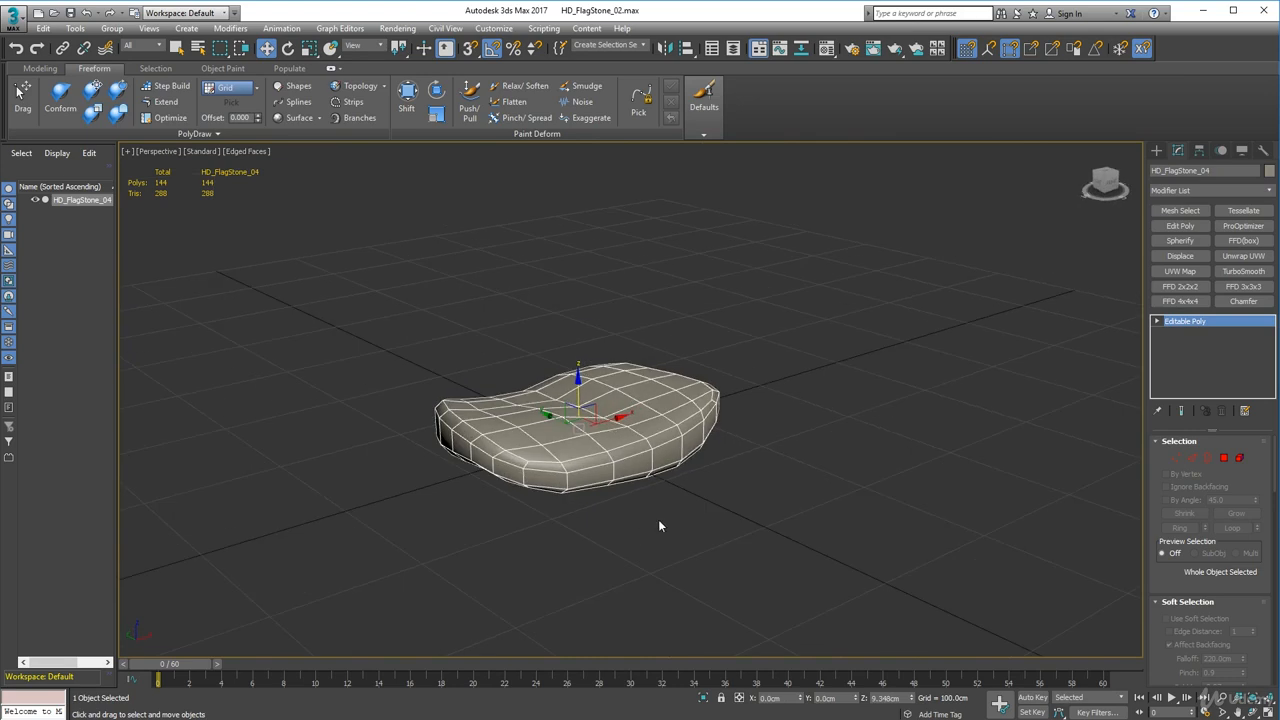
Step: Add a UVW Map modifier and an Unwrap UVW modifier to the second stone
left_click(1180, 271)
left_click(1243, 256)
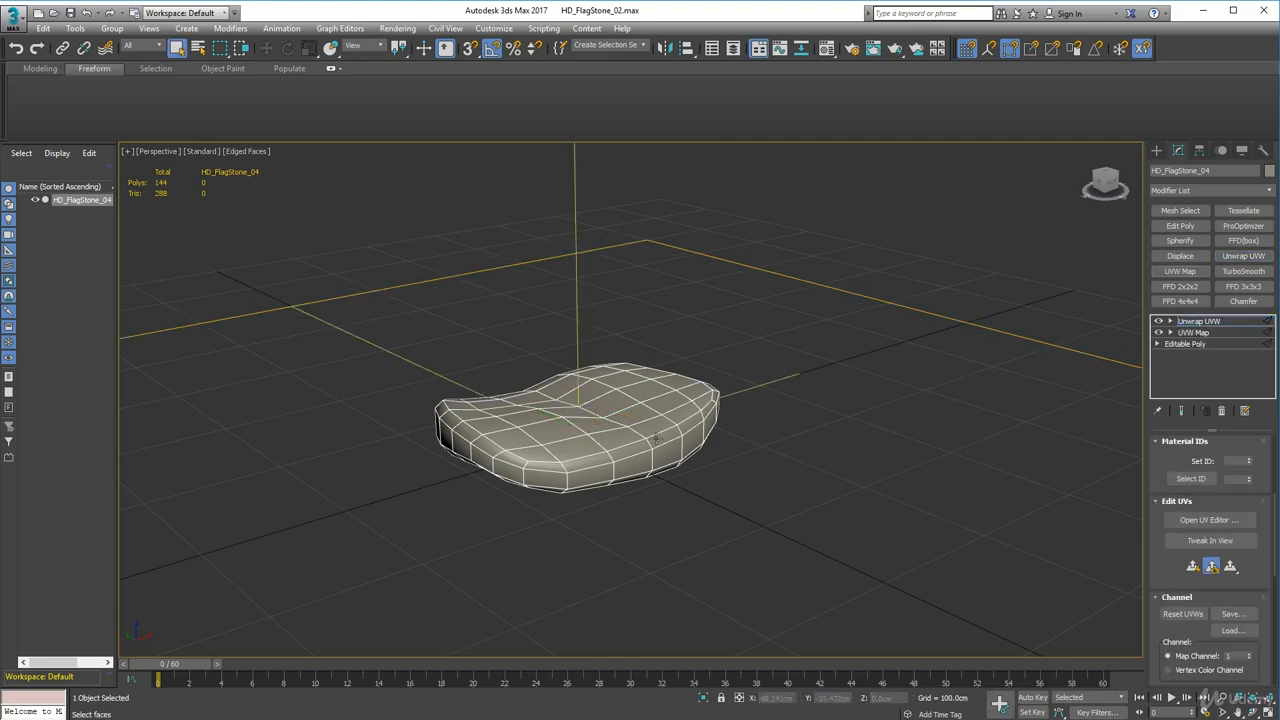
middle_click_drag(800, 470, 978, 458, "alt")
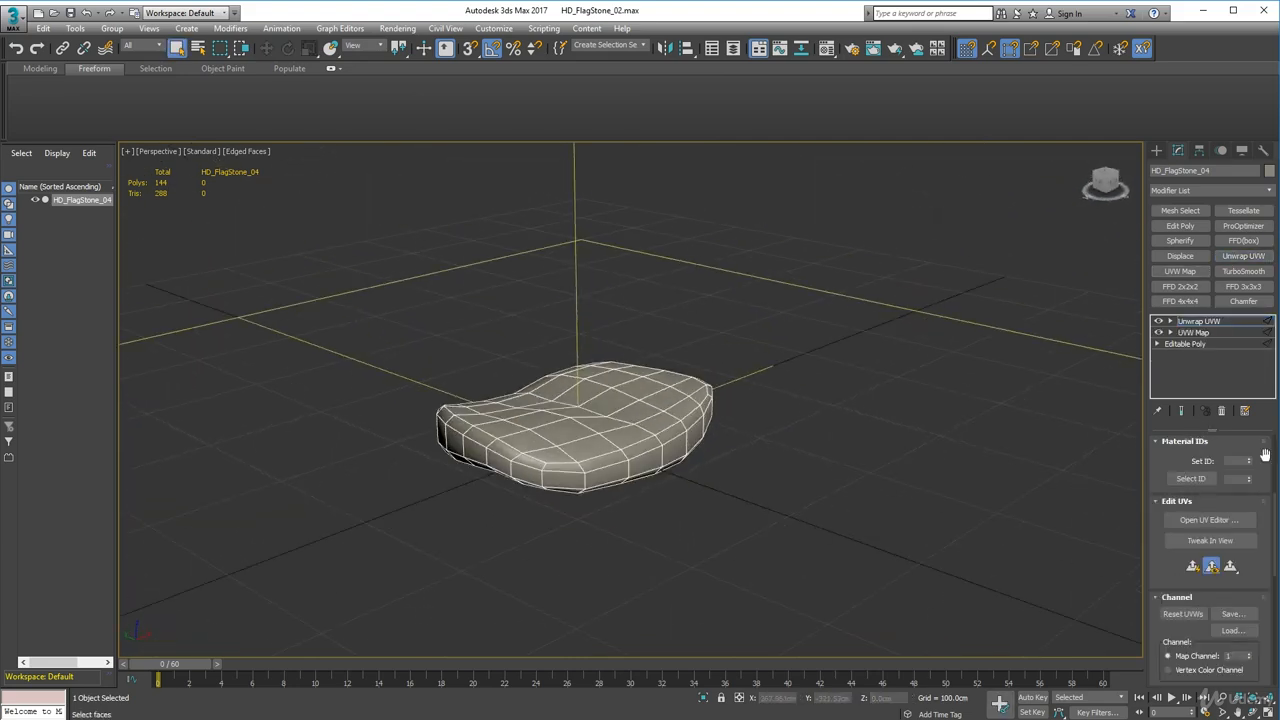
Step: In Unwrap UVW edge mode, select the upper and lower edge loops around the stone's side
scroll(1263, 452, "up", 3)
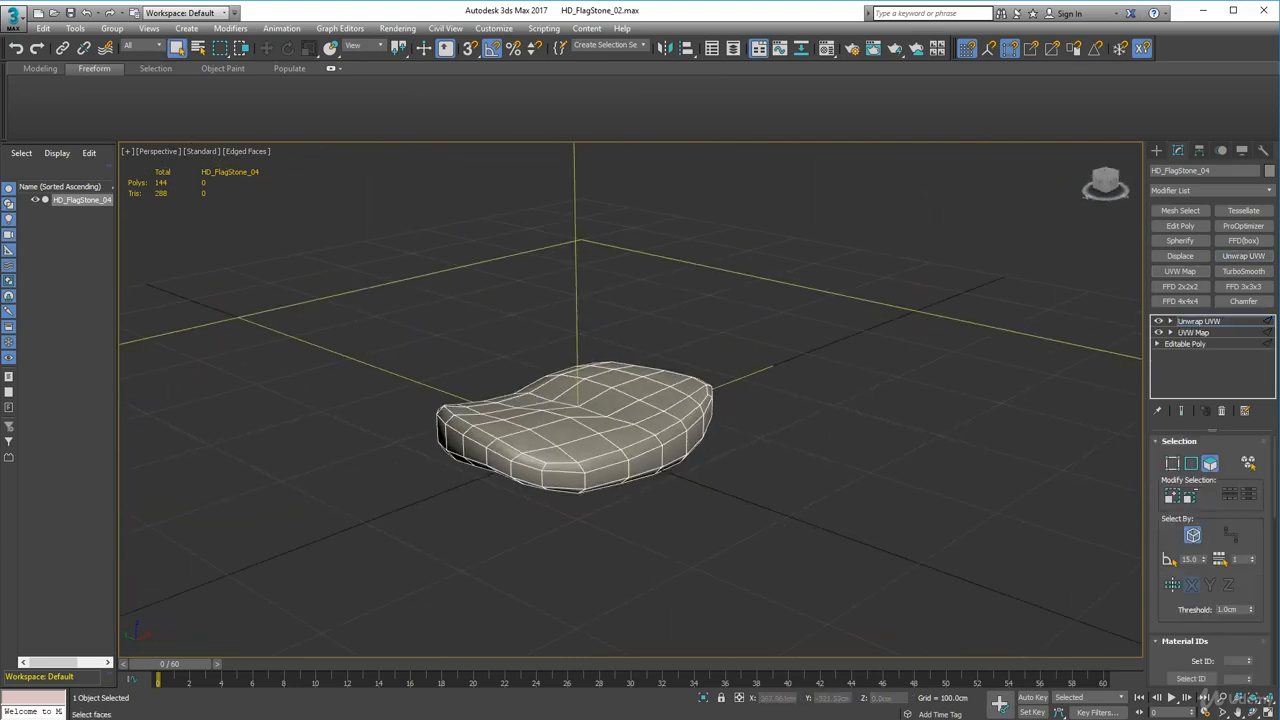
left_click(1191, 464)
double_click(604, 467)
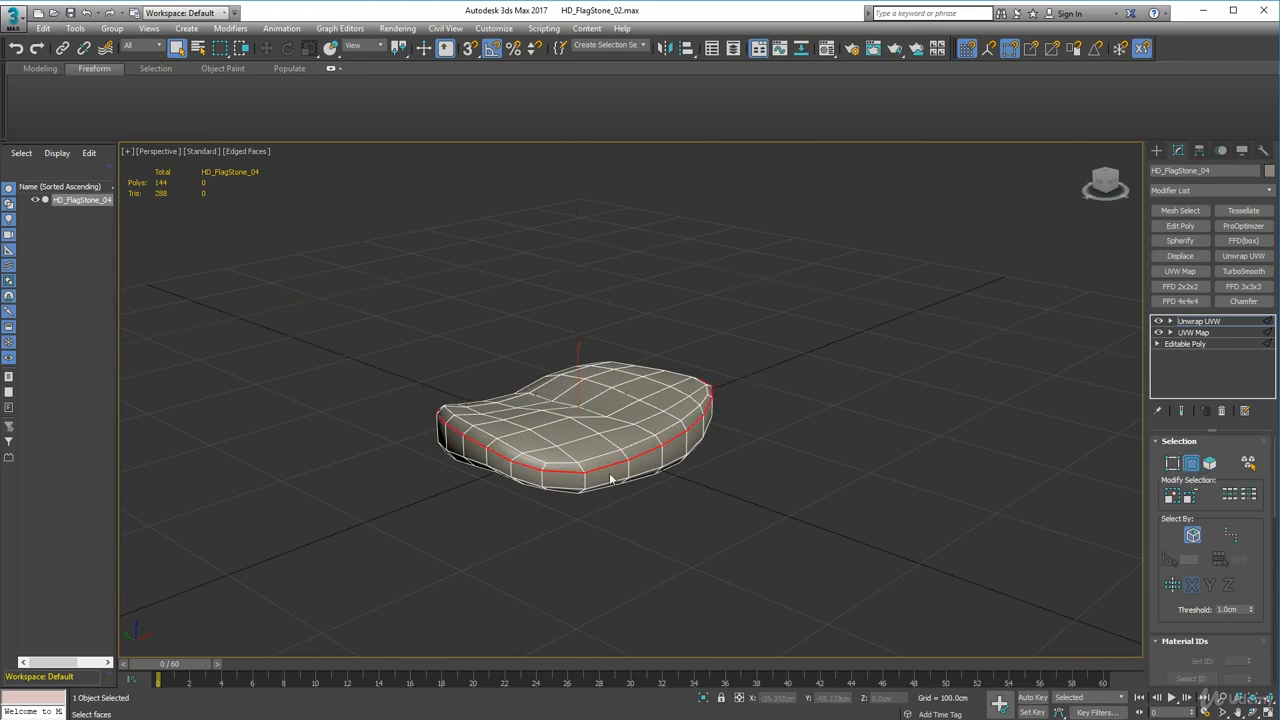
middle_click_drag(778, 565, 608, 477, "alt")
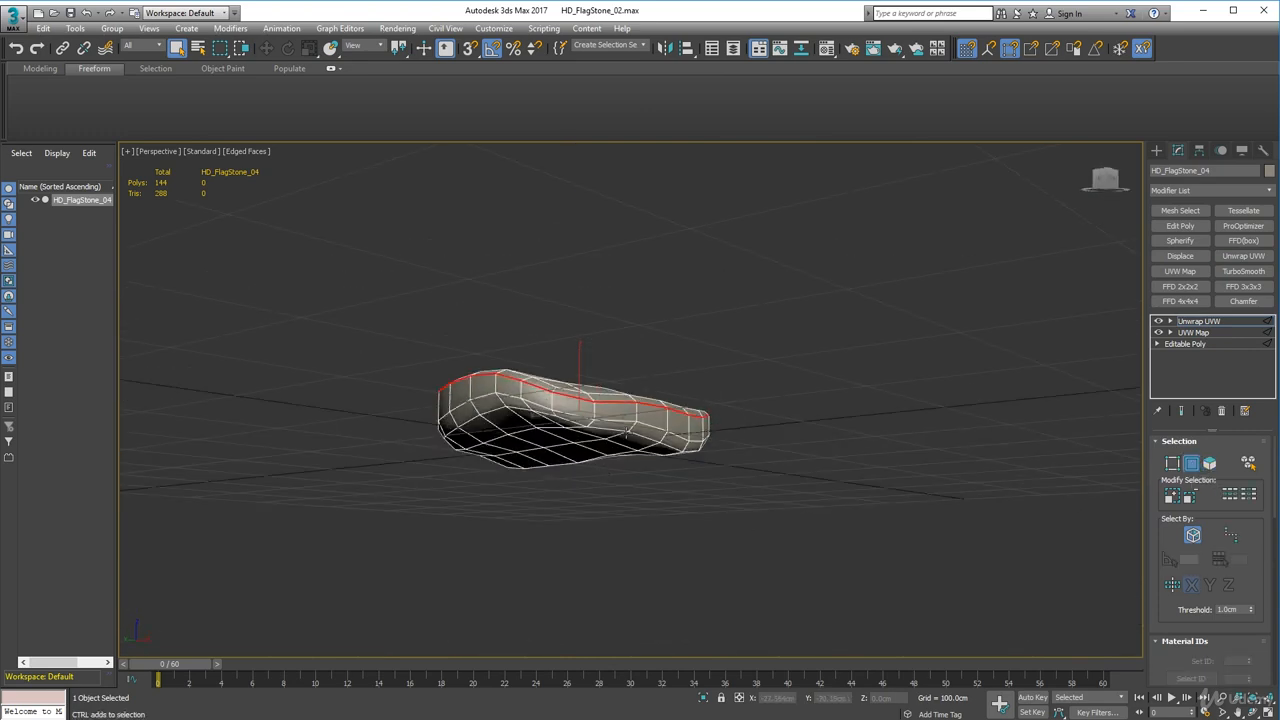
double_click(619, 424, "ctrl")
Step: Check the selected edge loops around the second stone's side and convert the edge selection to seams
middle_click_drag(523, 517, 668, 507, "alt")
middle_click_drag(688, 527, 689, 536, "alt")
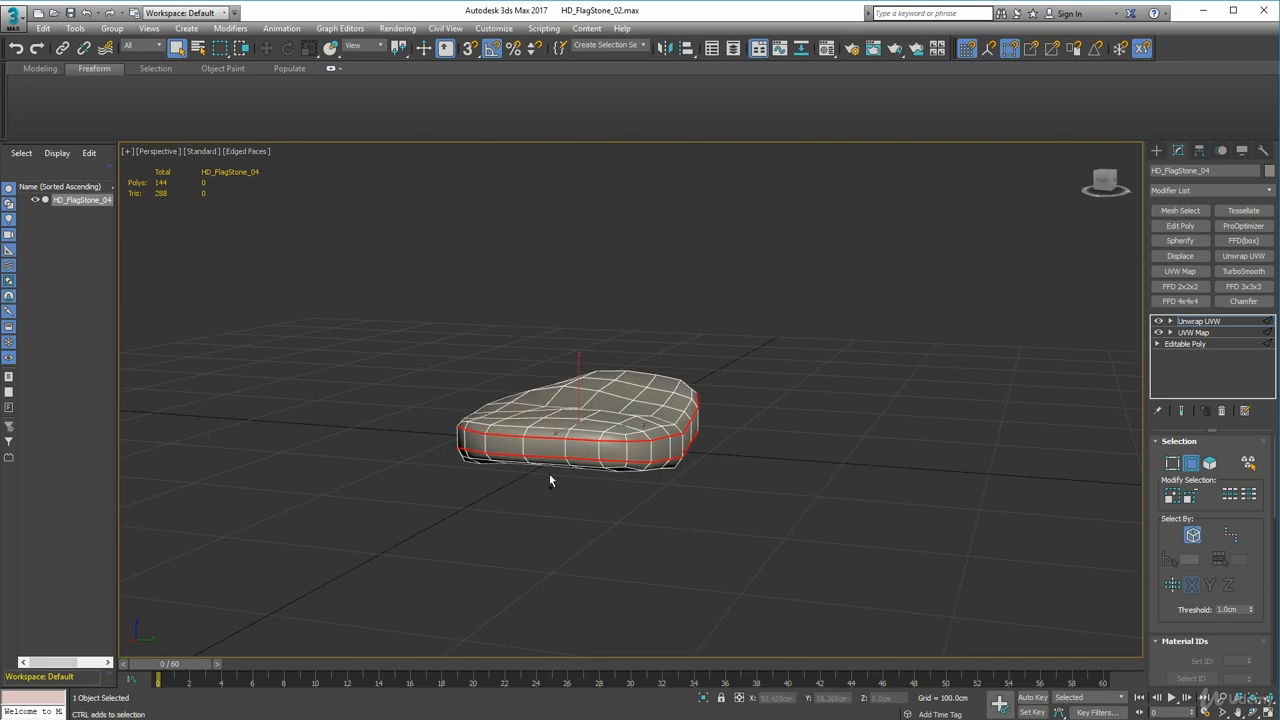
middle_click_drag(549, 473, 613, 524, "alt")
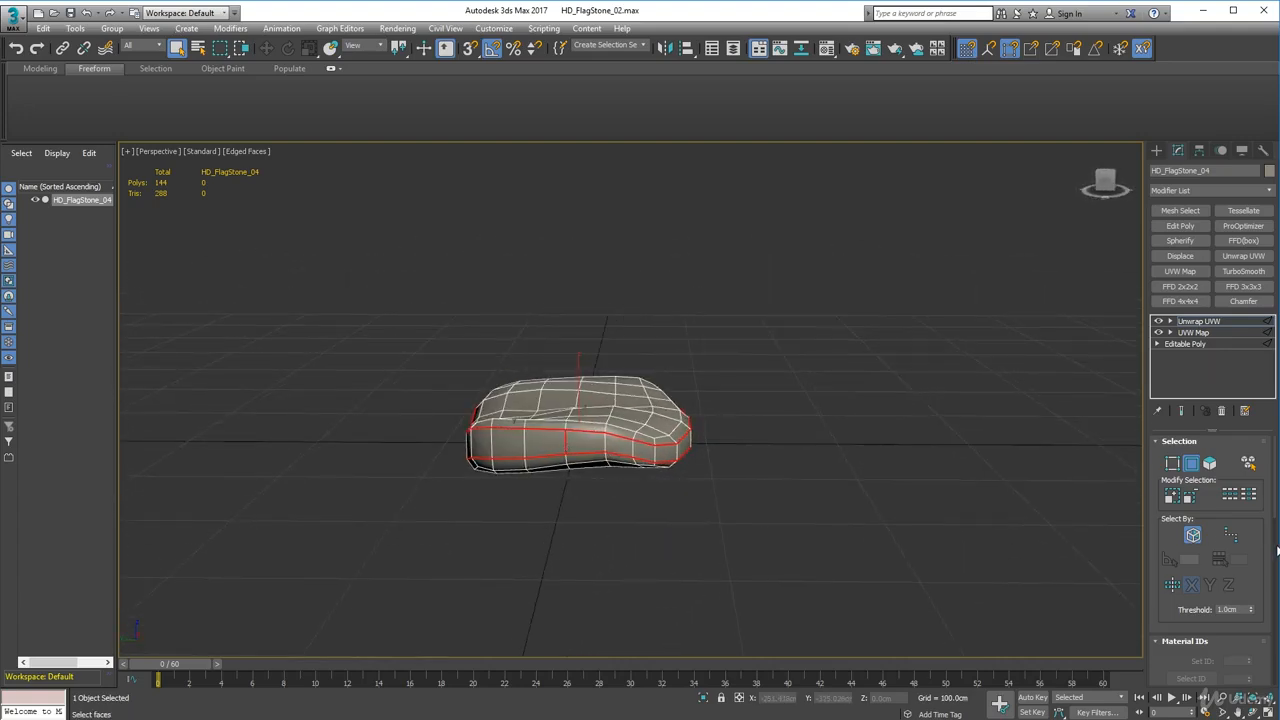
scroll(1266, 577, "down", 10)
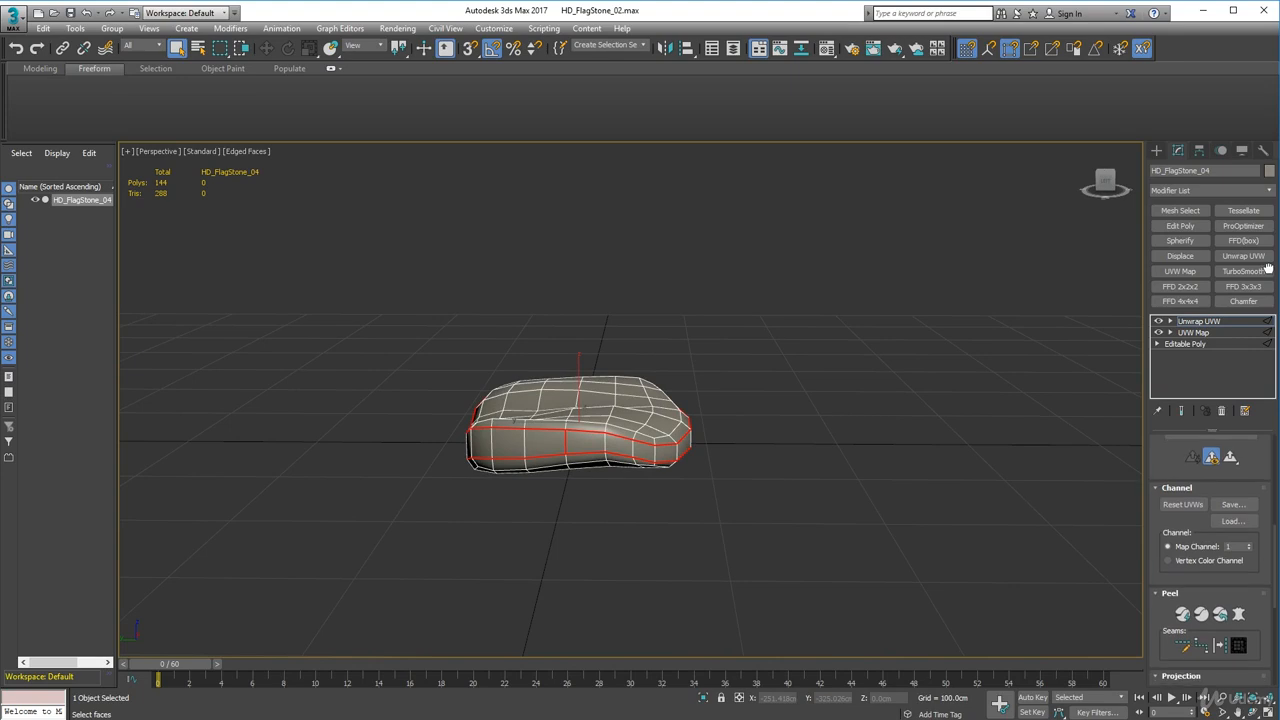
scroll(1220, 560, "up", 1)
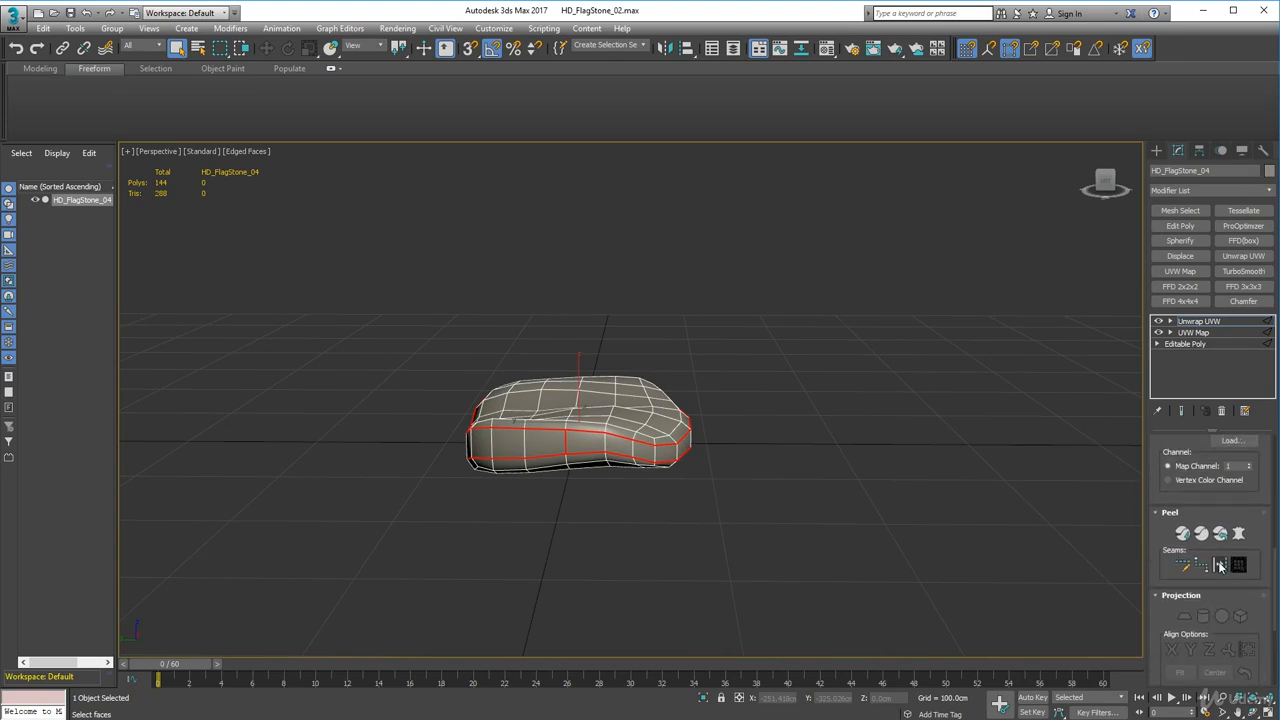
left_click(1220, 565)
middle_click_drag(680, 568, 735, 570, "alt")
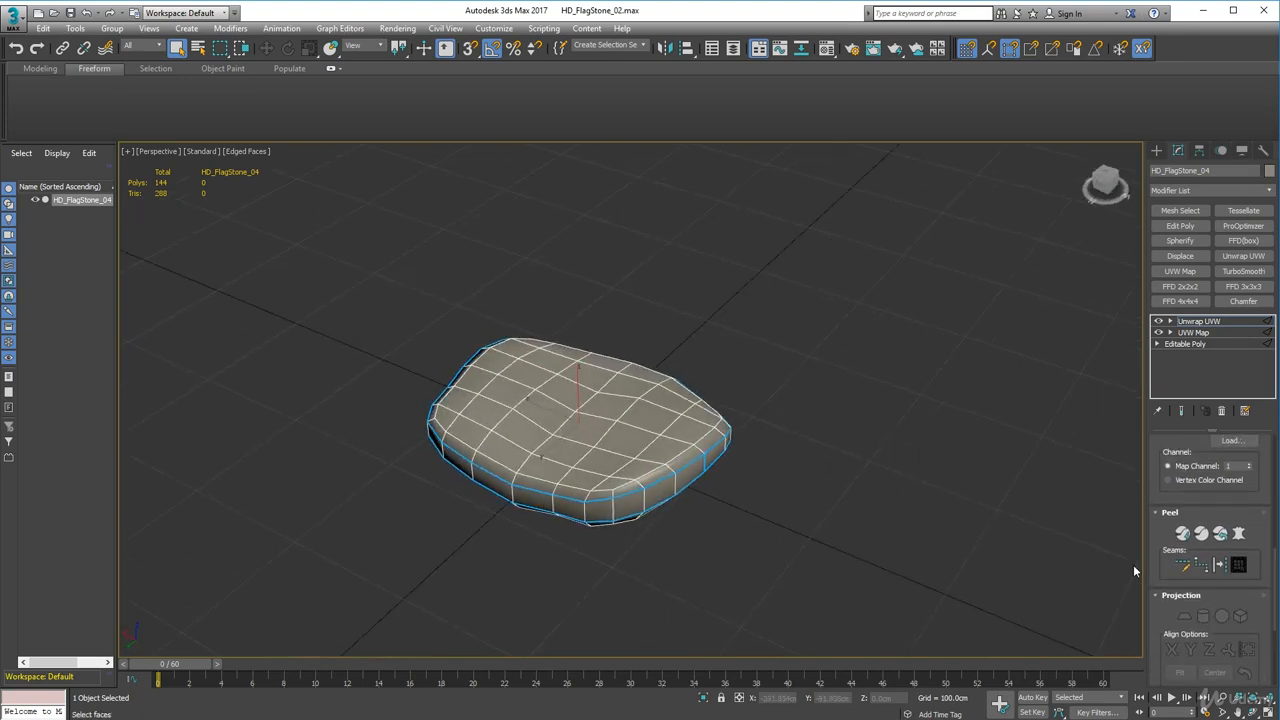
Step: Quick Peel the stone's UVs along the seams and arrange the UV editor so the whole stone stays in view
left_click(1182, 535)
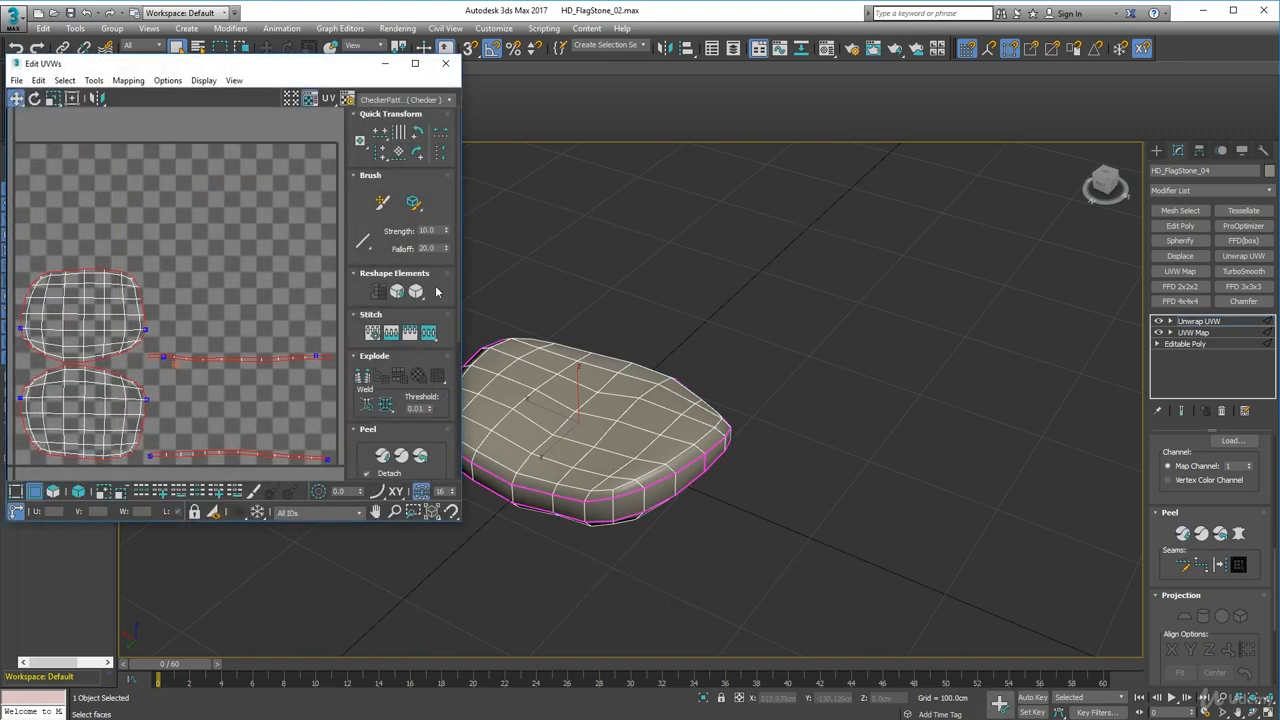
left_click(677, 309)
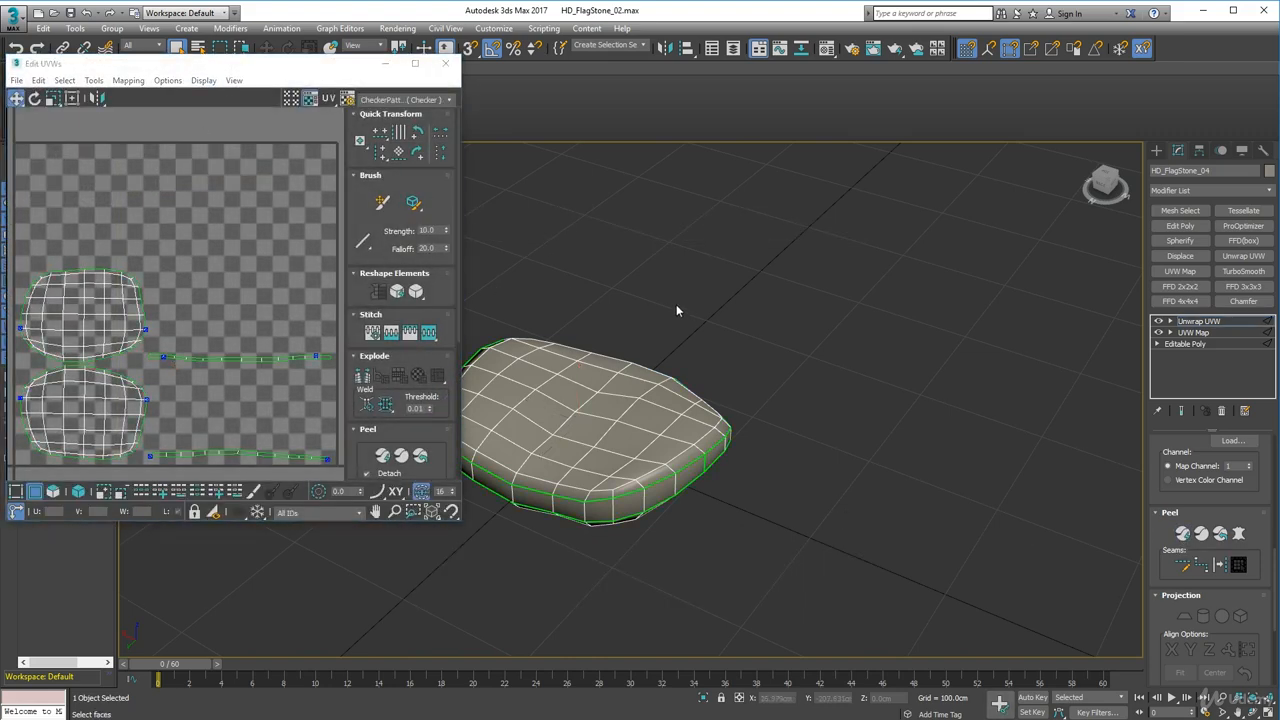
left_click_drag(291, 68, 954, 123)
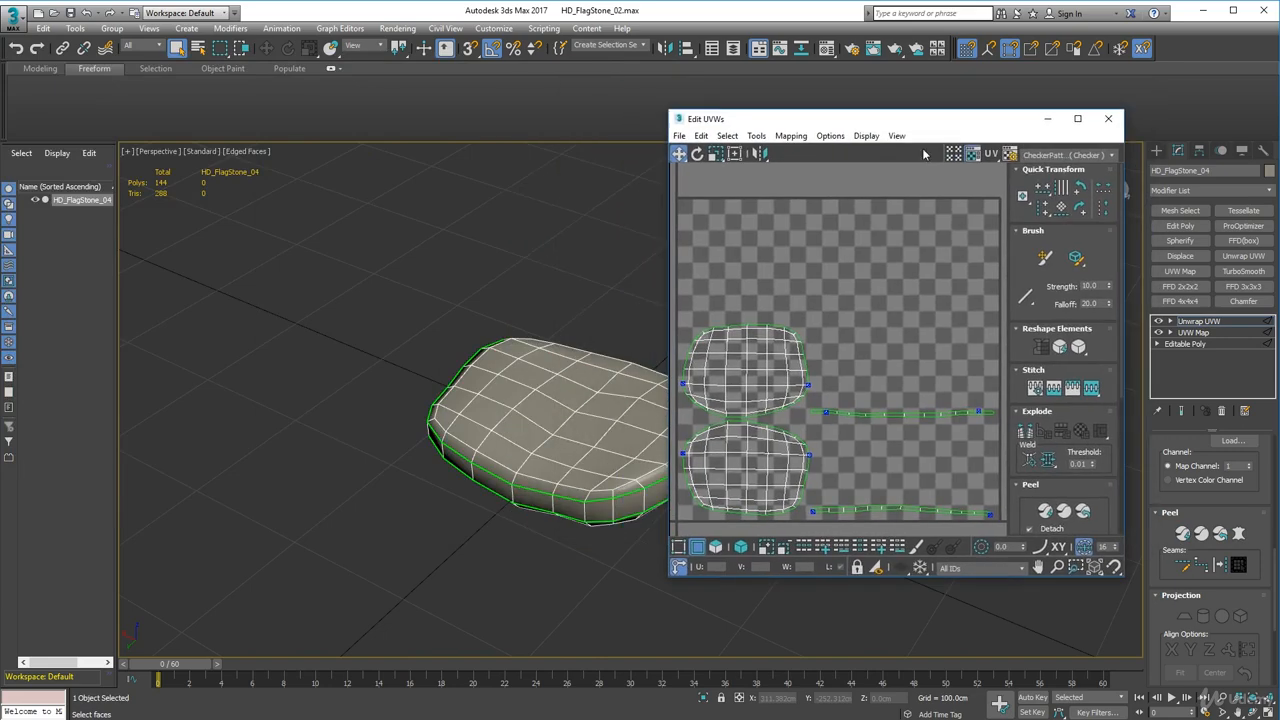
middle_click_drag(464, 347, 294, 332)
scroll(757, 400, "down", 2)
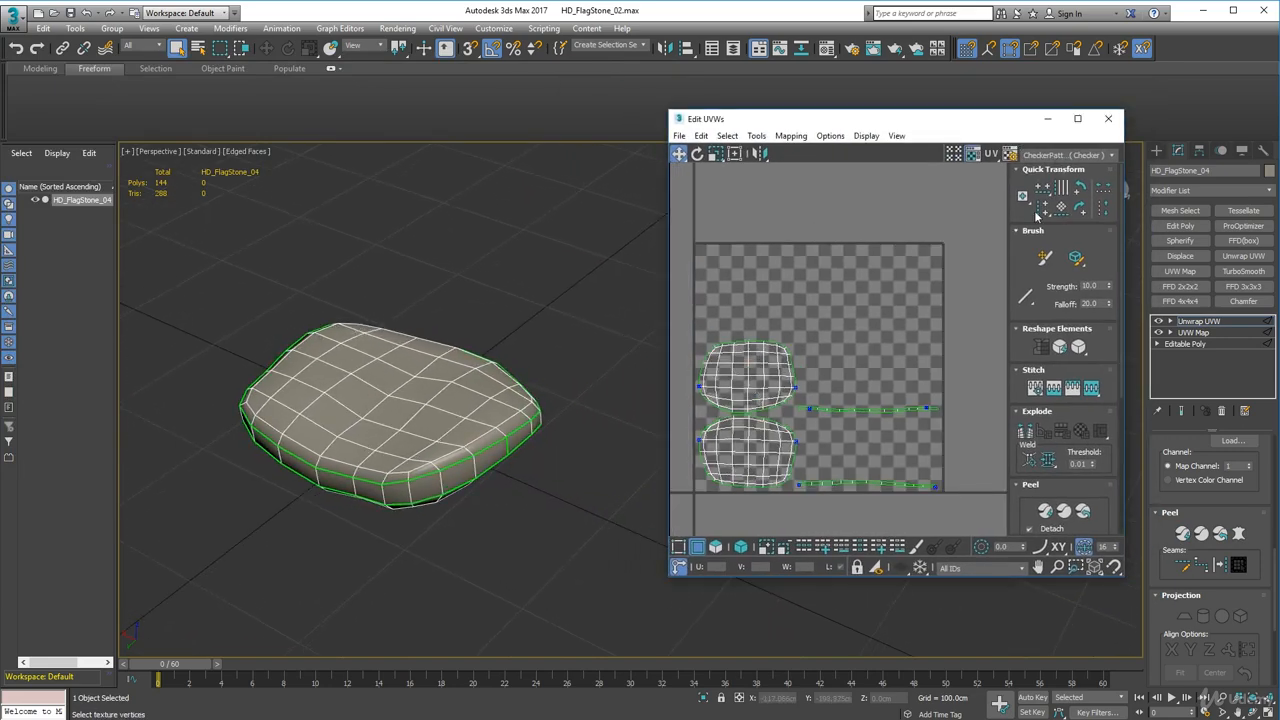
Step: Preview the stone with the Texture Checker, switch back to the Checker pattern, and inspect it on the top and side
left_click(1114, 156)
left_click(1096, 168)
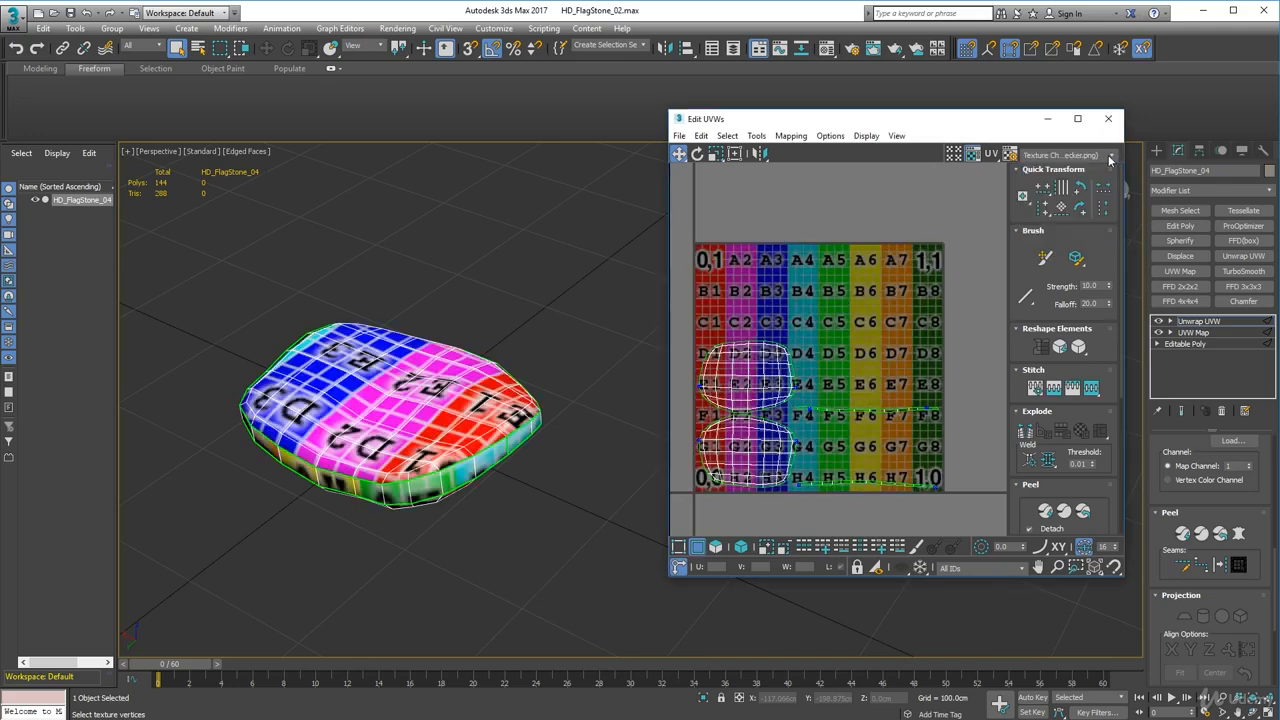
left_click(1110, 156)
left_click(1107, 178)
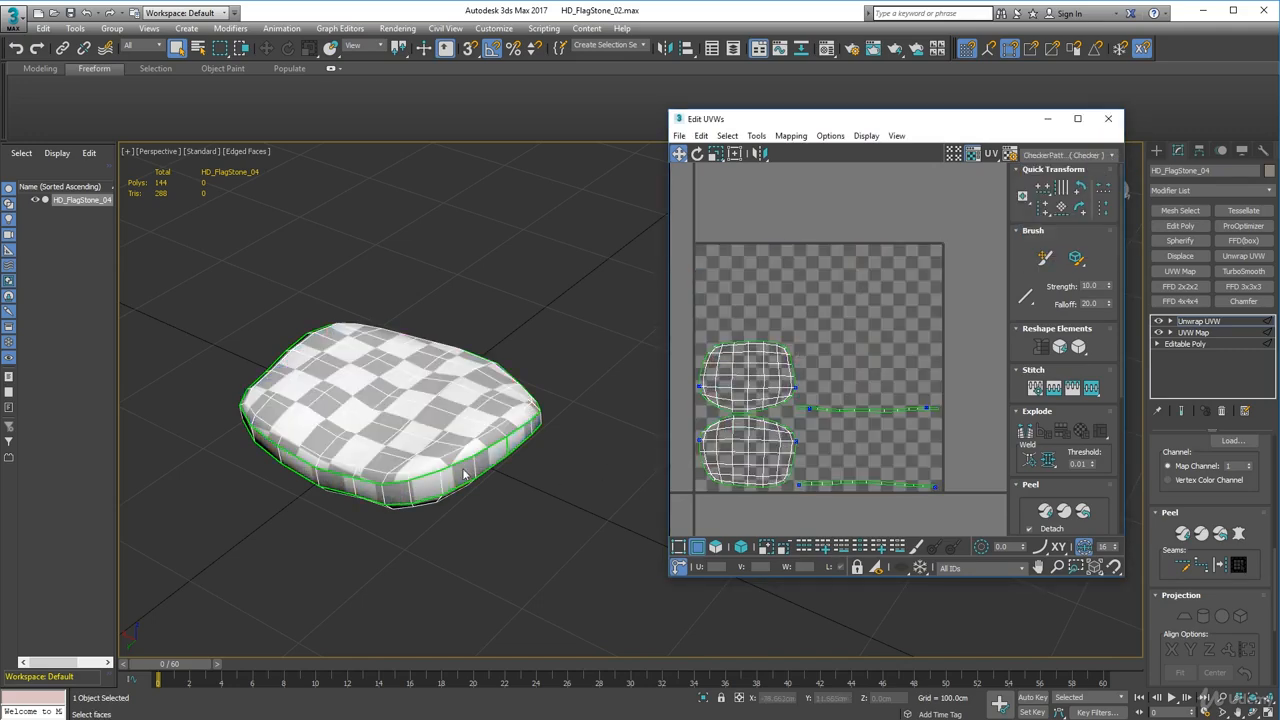
middle_click_drag(467, 472, 677, 368, "alt")
middle_click_drag(540, 345, 422, 432, "alt")
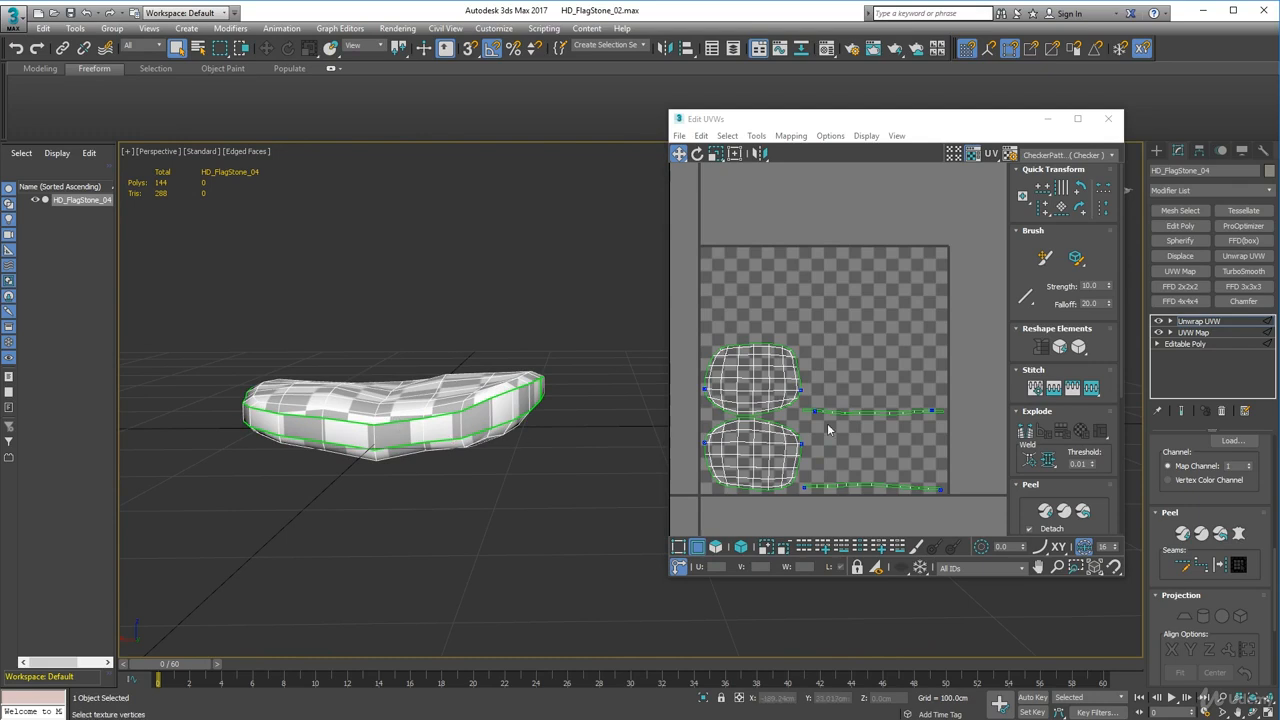
Step: Select by UV element and move the upper strip down beside the lower one, stacking the two large shells above the strips
left_click_drag(674, 322, 900, 461)
left_click(865, 426)
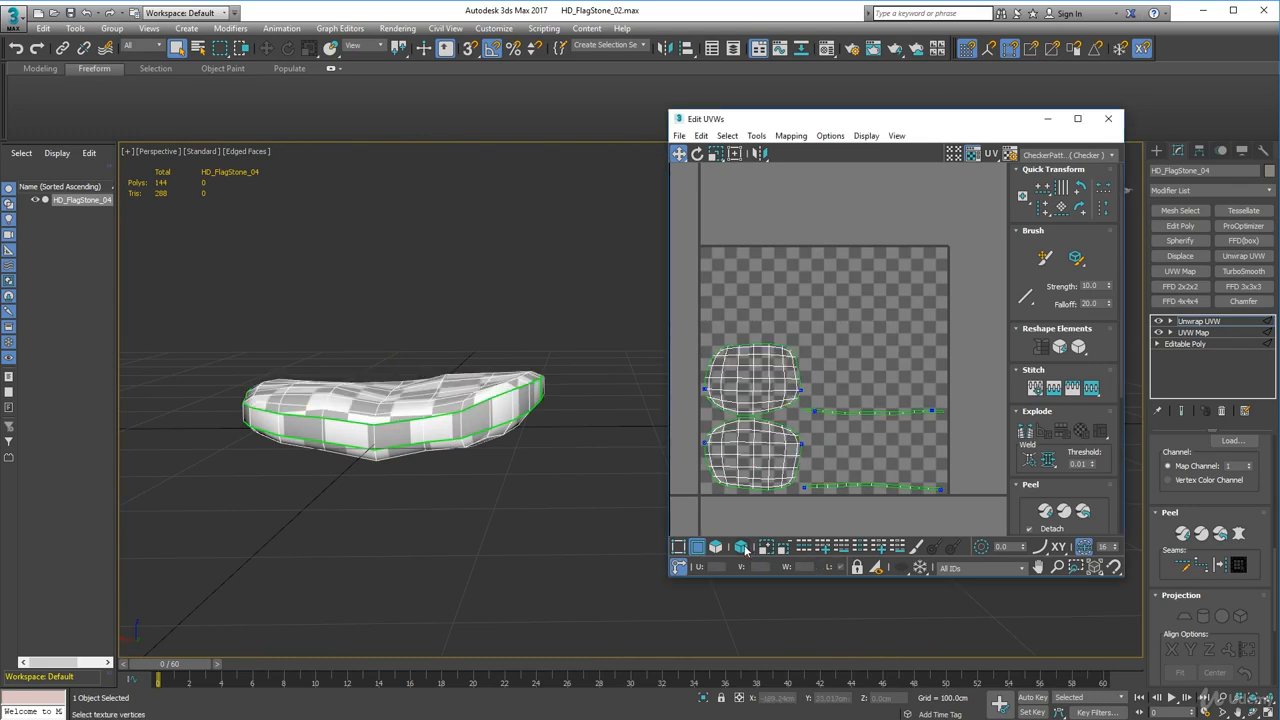
left_click_drag(880, 412, 884, 481)
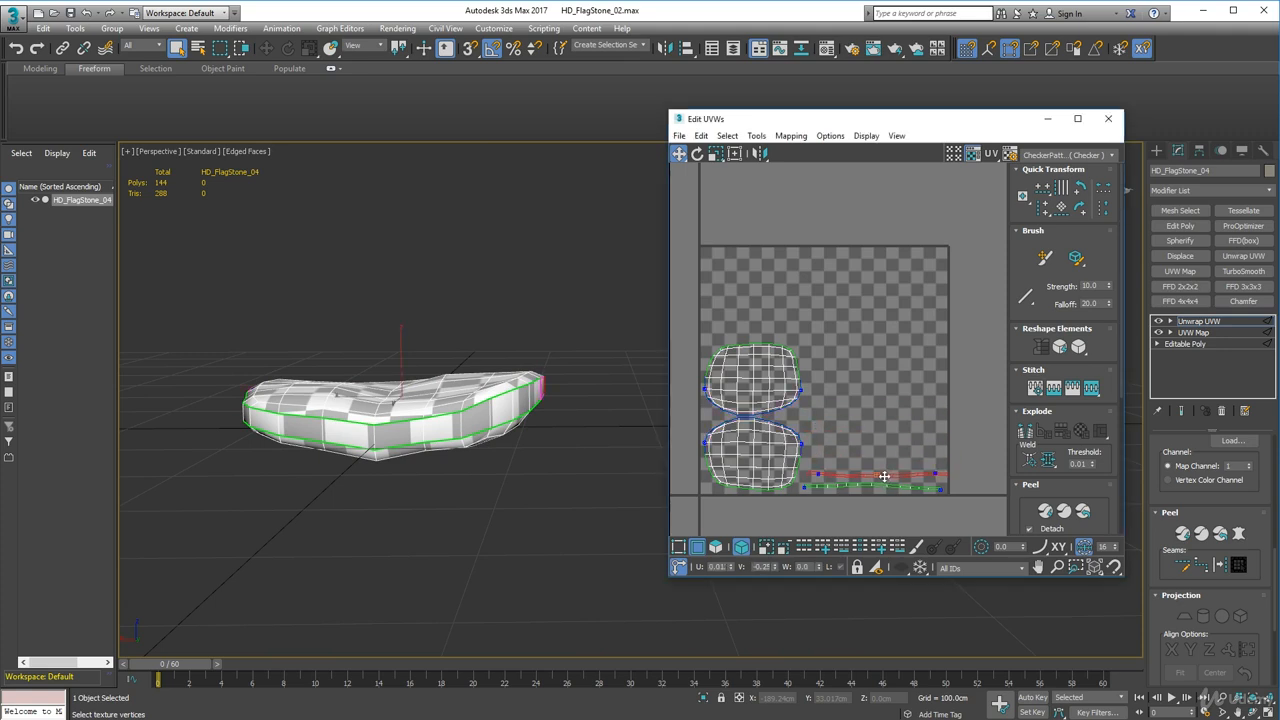
left_click(796, 390)
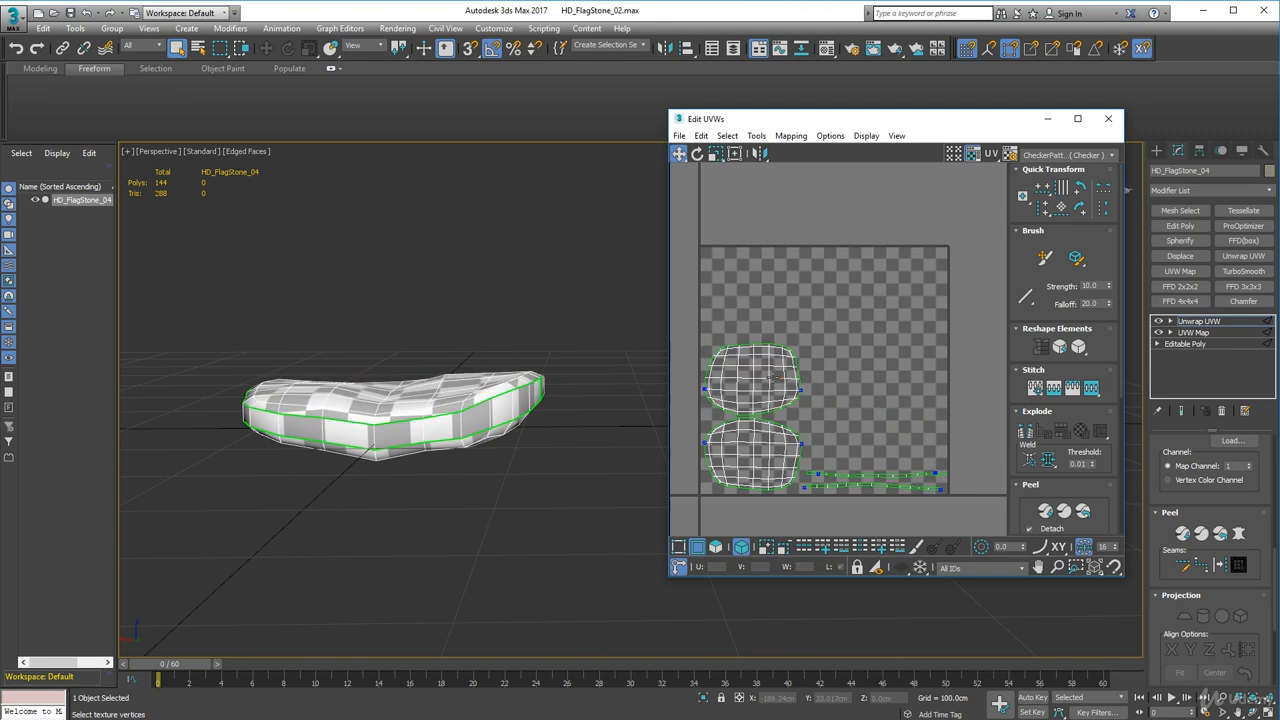
left_click_drag(757, 385, 915, 433)
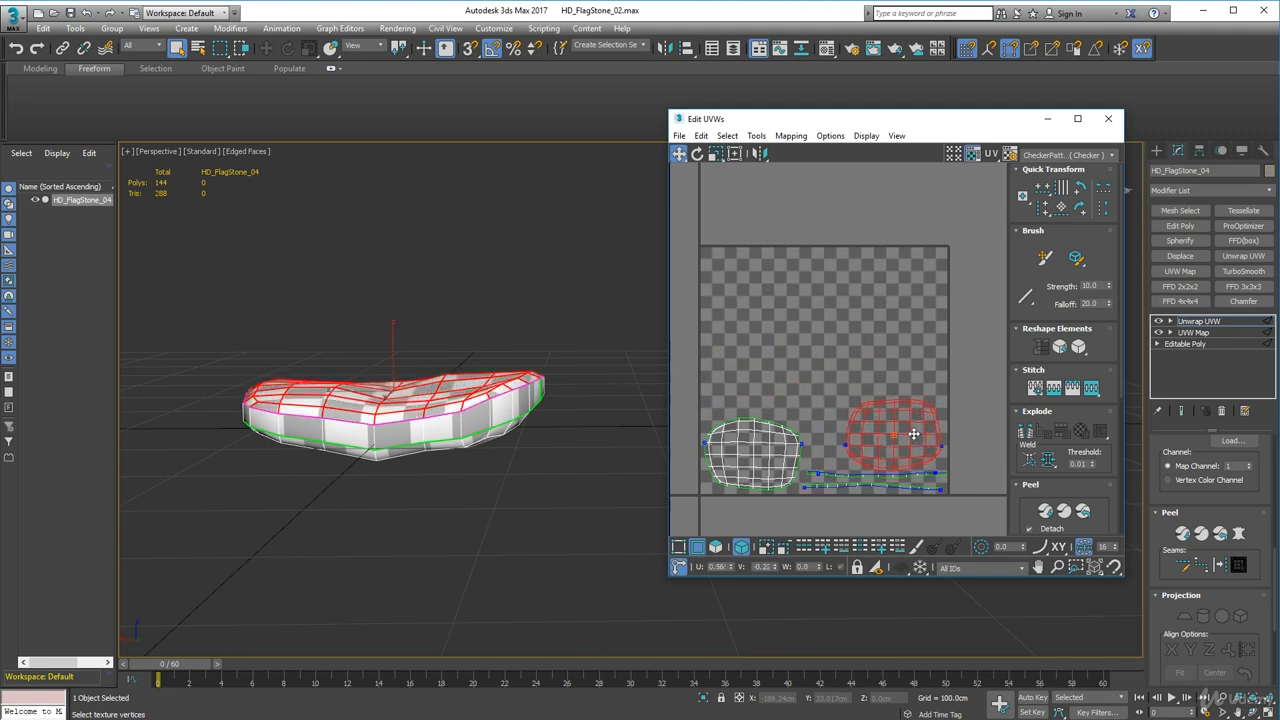
left_click(742, 476)
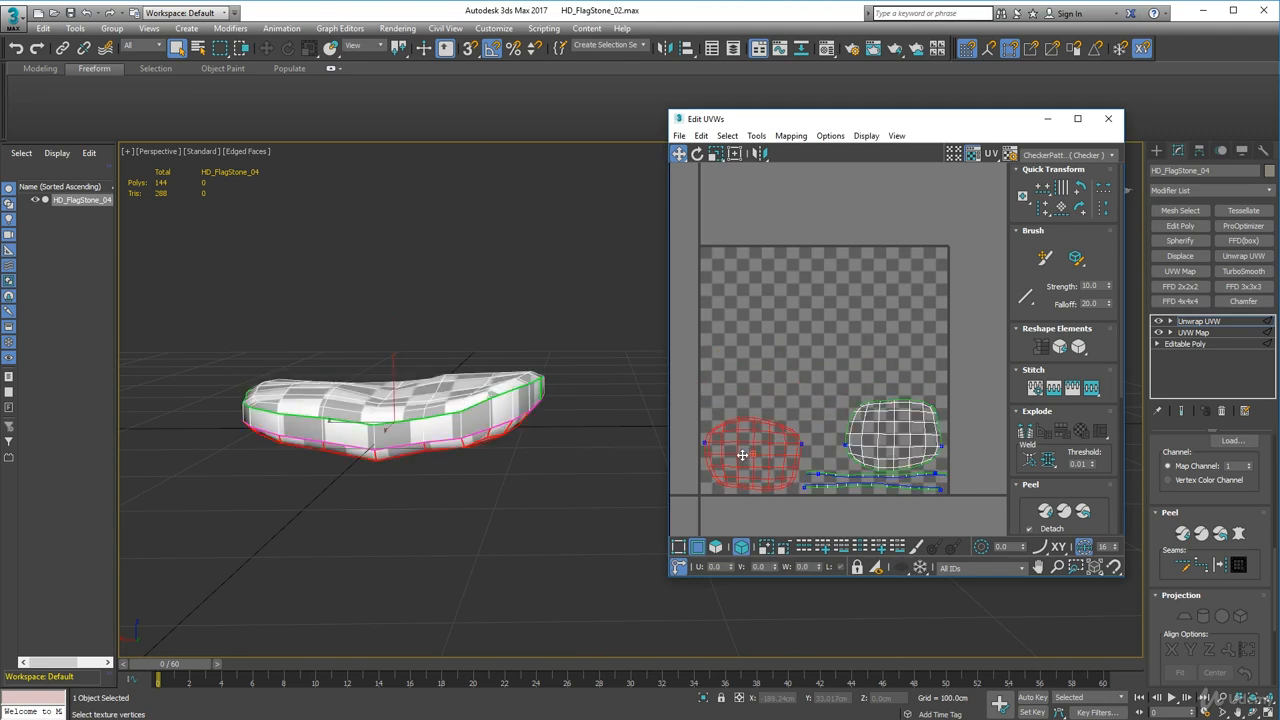
left_click_drag(742, 443, 884, 343)
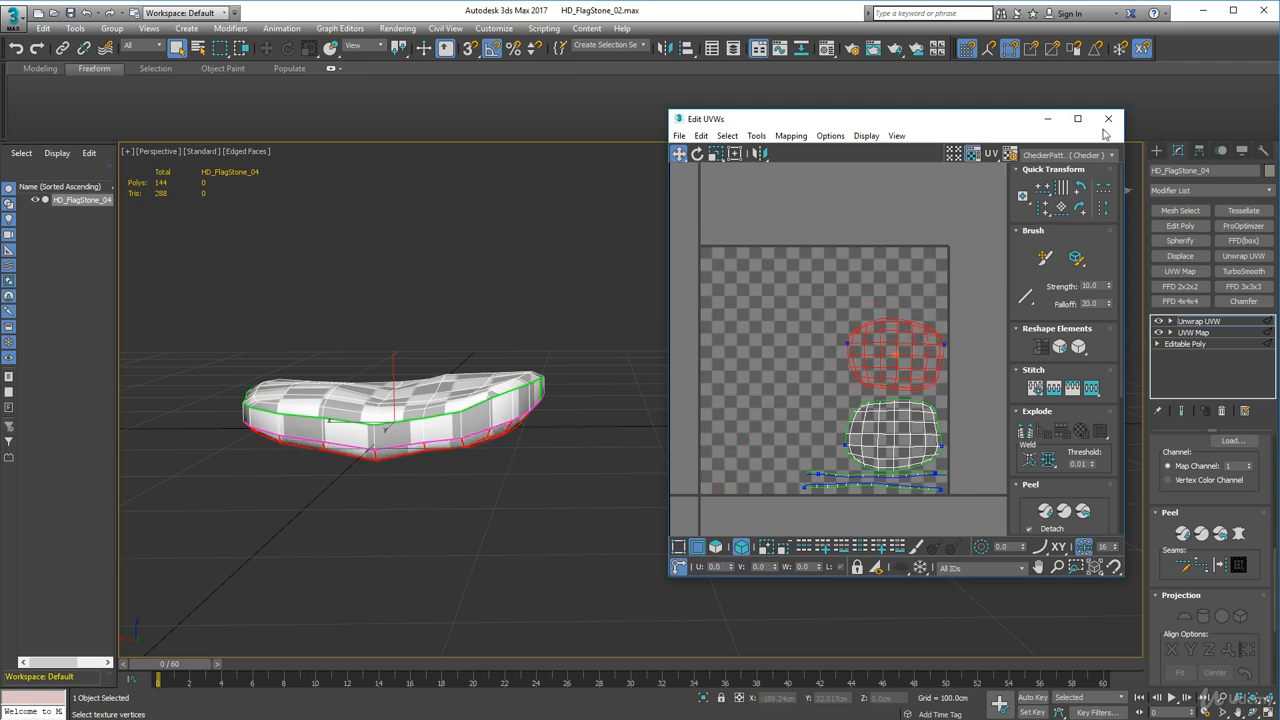
Step: Collapse the second stone's entire modifier stack to Editable Poly and save the file
right_click(1190, 362)
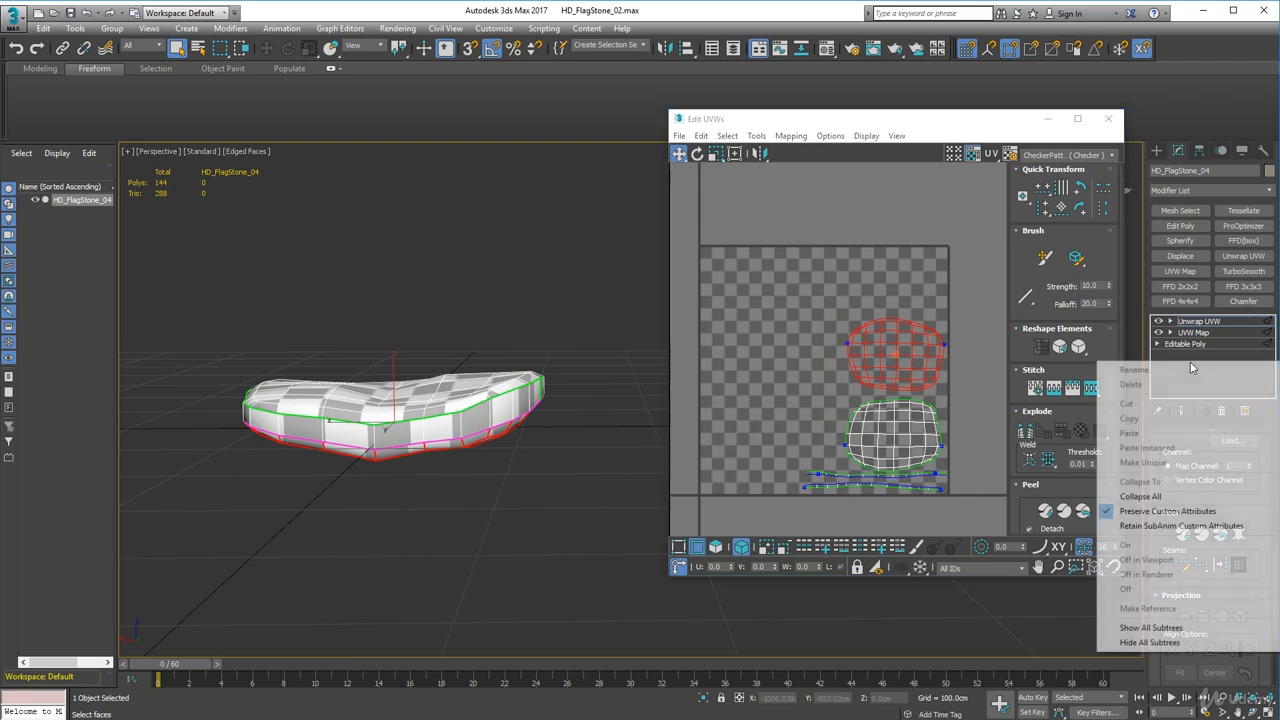
left_click(1176, 500)
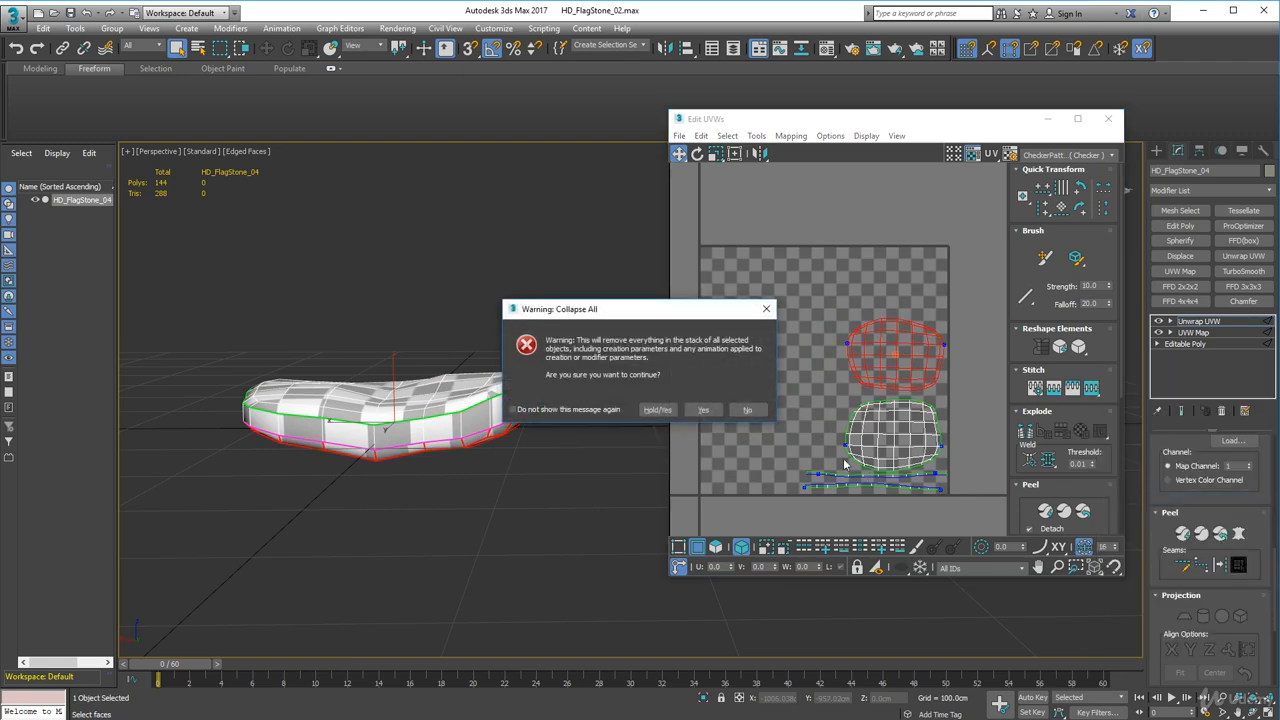
left_click(702, 410)
middle_click_drag(611, 367, 643, 403, "alt")
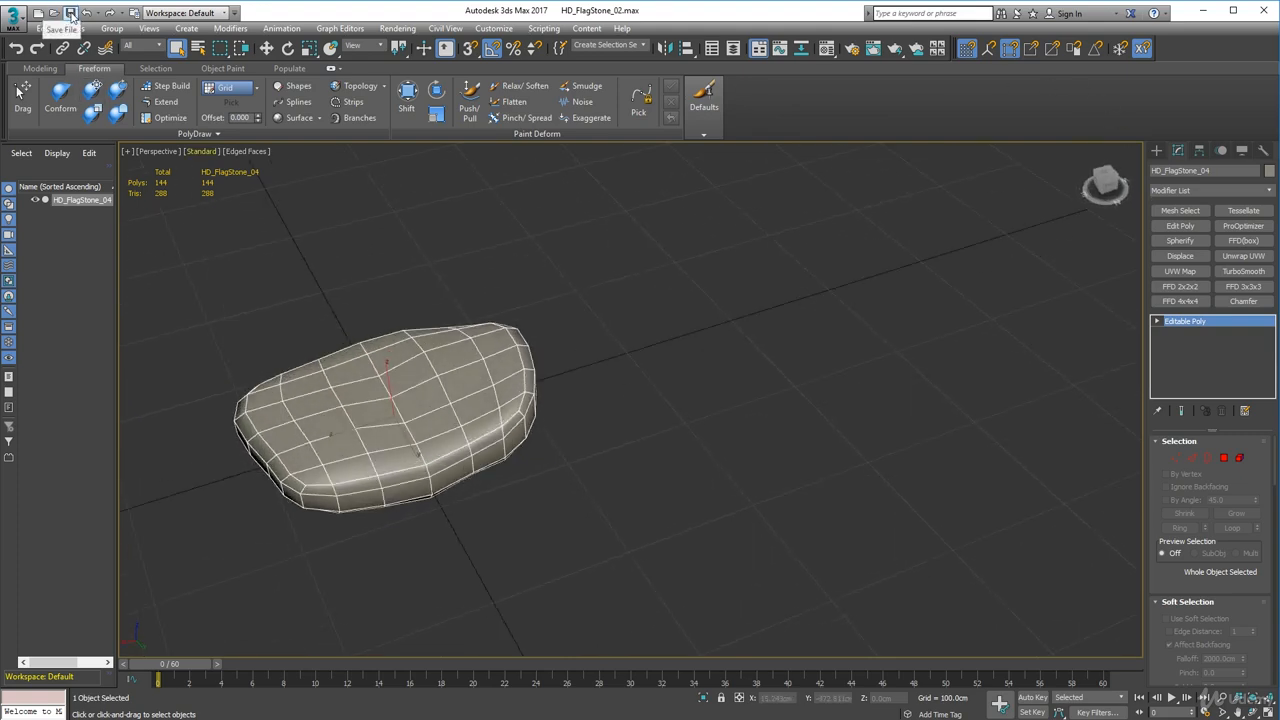
left_click(70, 13)
Step: Move the second stone along the X axis to about -365.5 cm, away from the origin
scroll(456, 369, "down", 5)
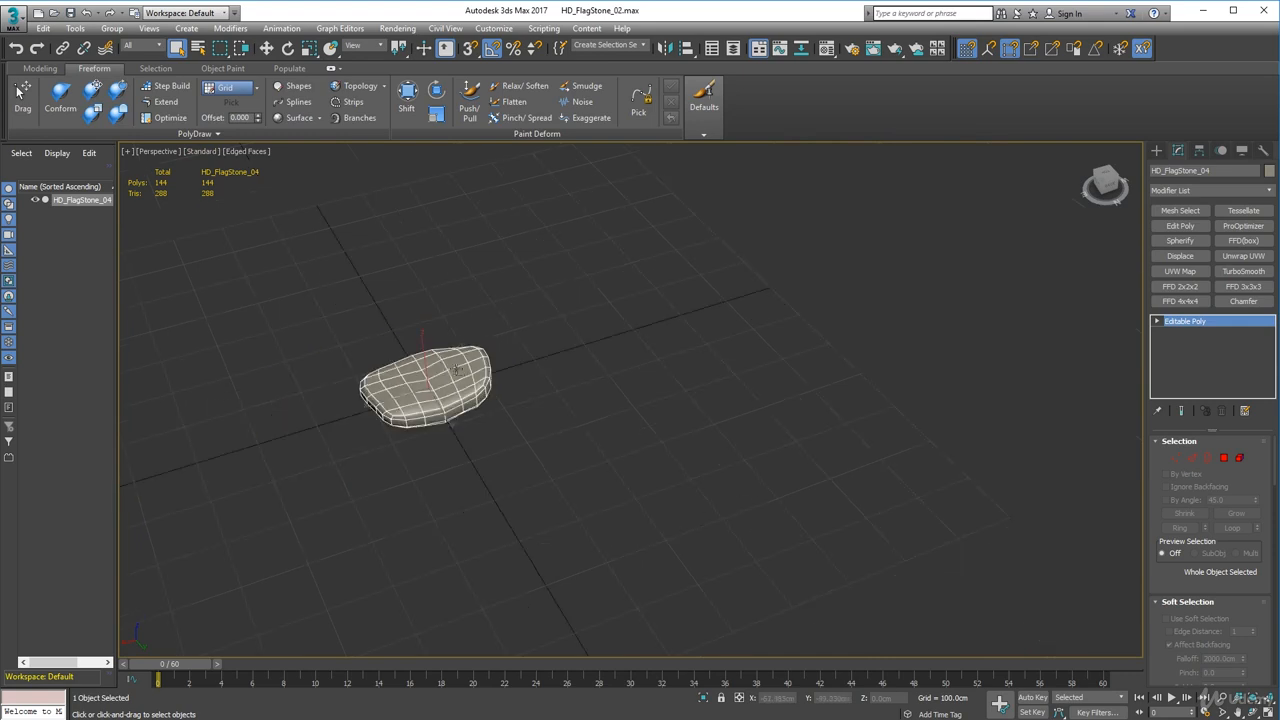
left_click(266, 47)
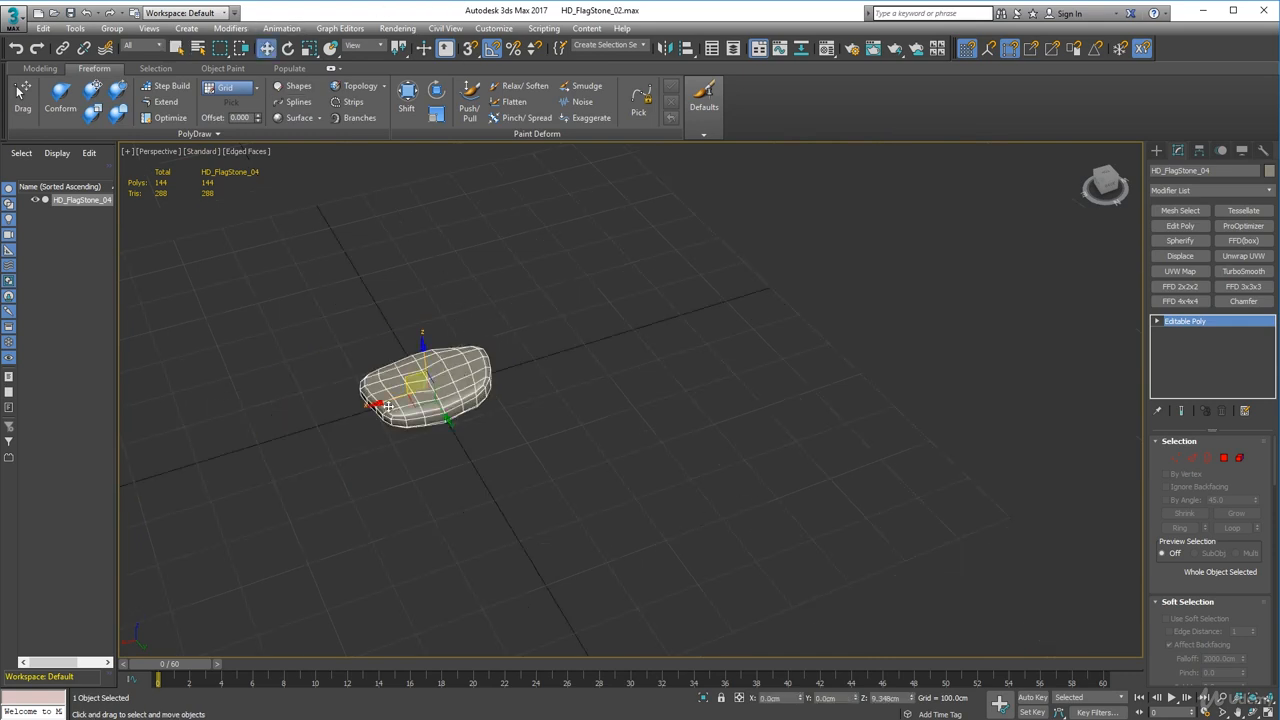
left_click_drag(374, 404, 562, 368)
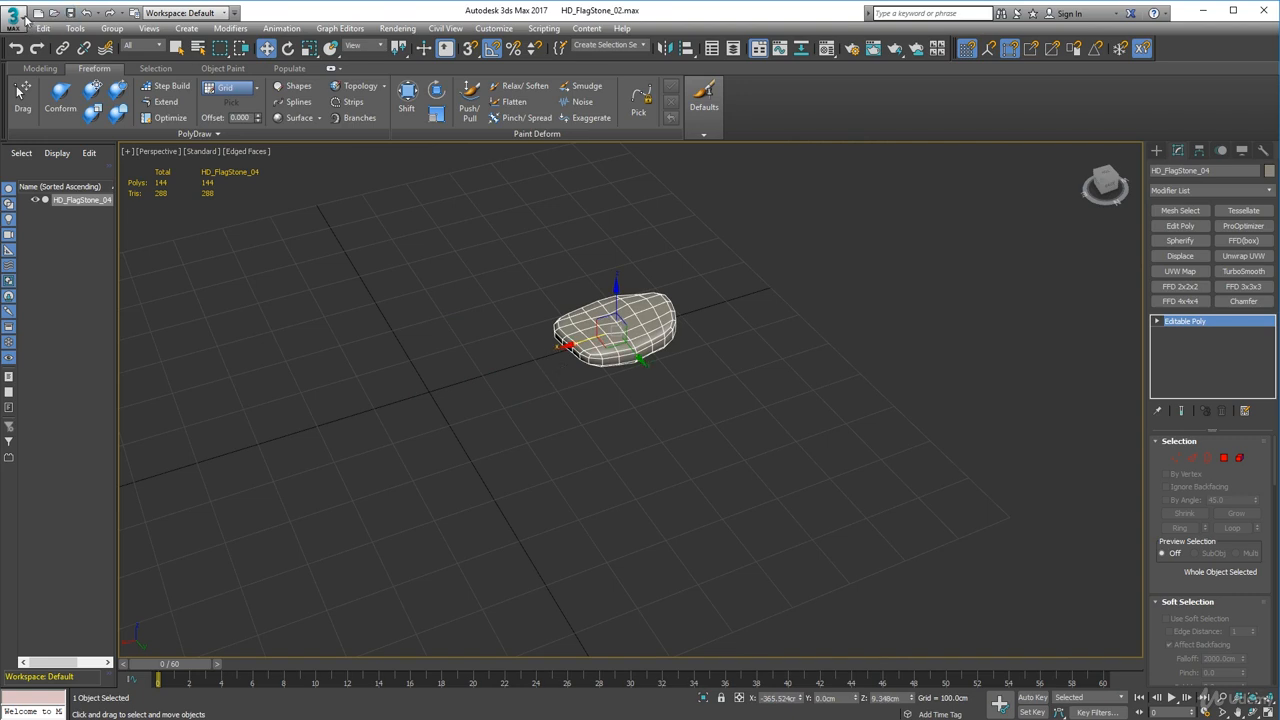
Step: Merge the HD_FlagStone_05 object from HD_FlagStone_01.max in the Meshes\High_Detail folder into the scene
left_click(22, 20)
mouse_move(86, 198)
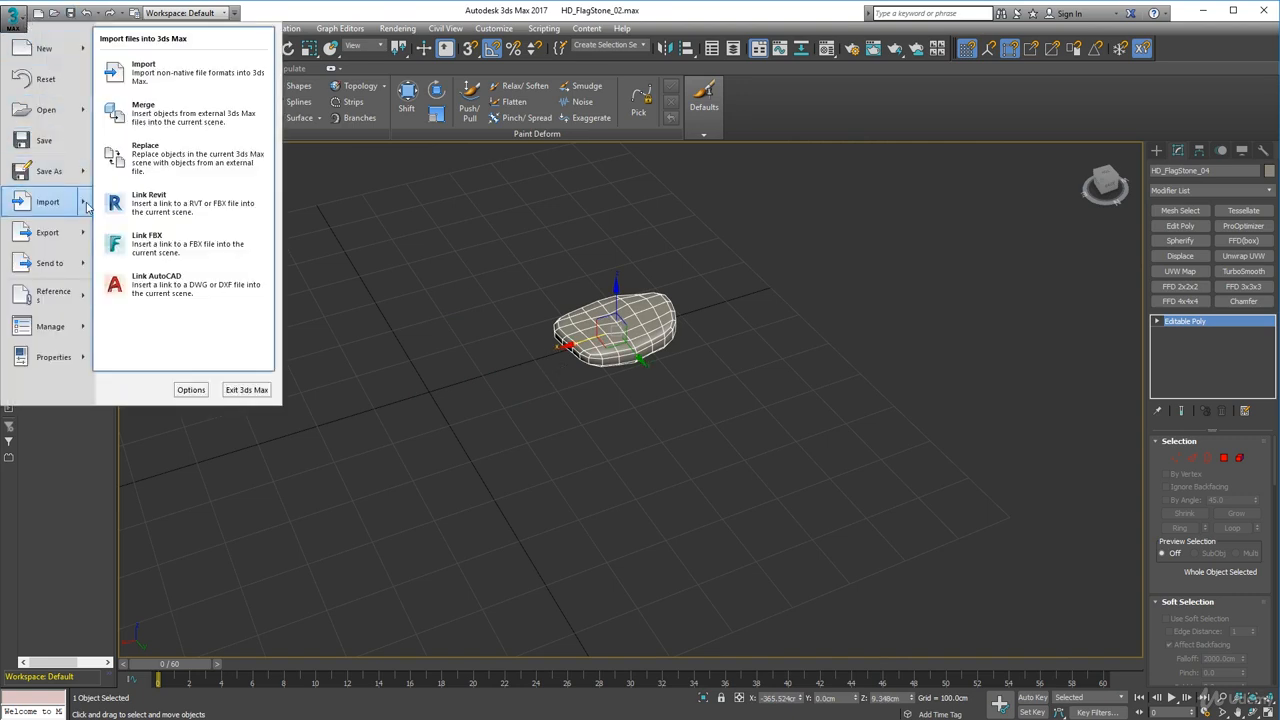
left_click(155, 114)
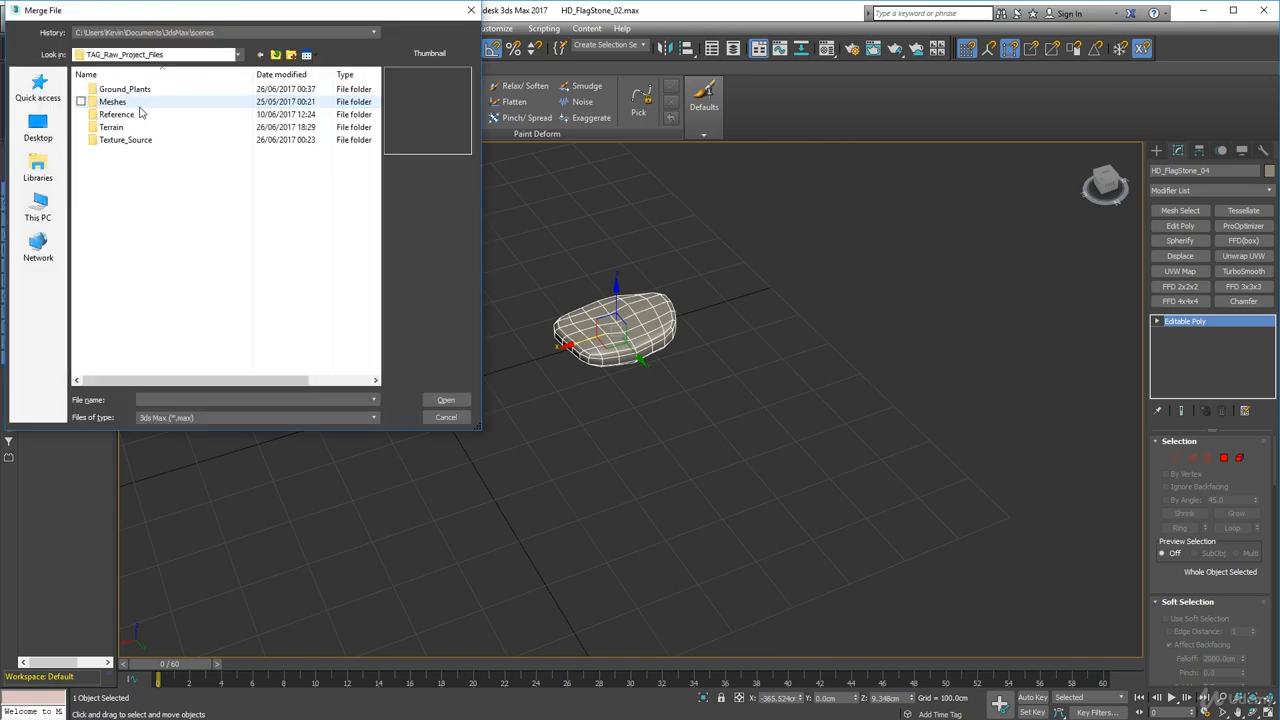
double_click(140, 104)
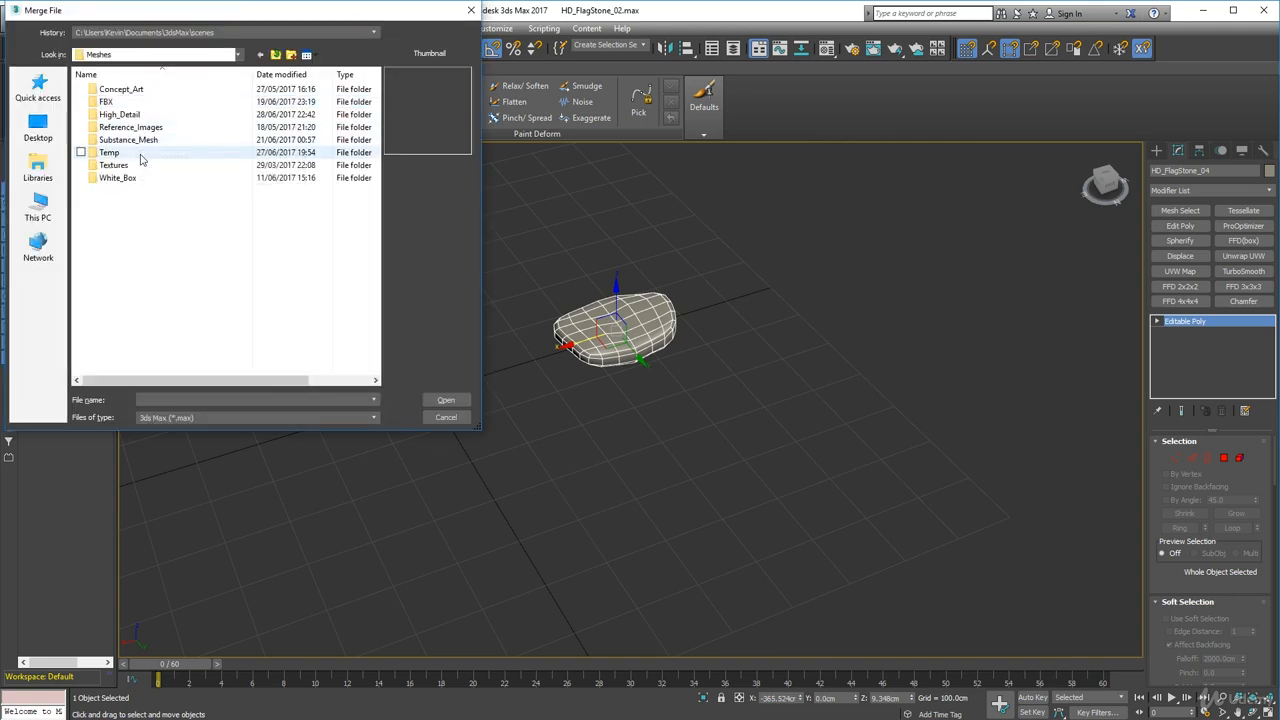
double_click(133, 116)
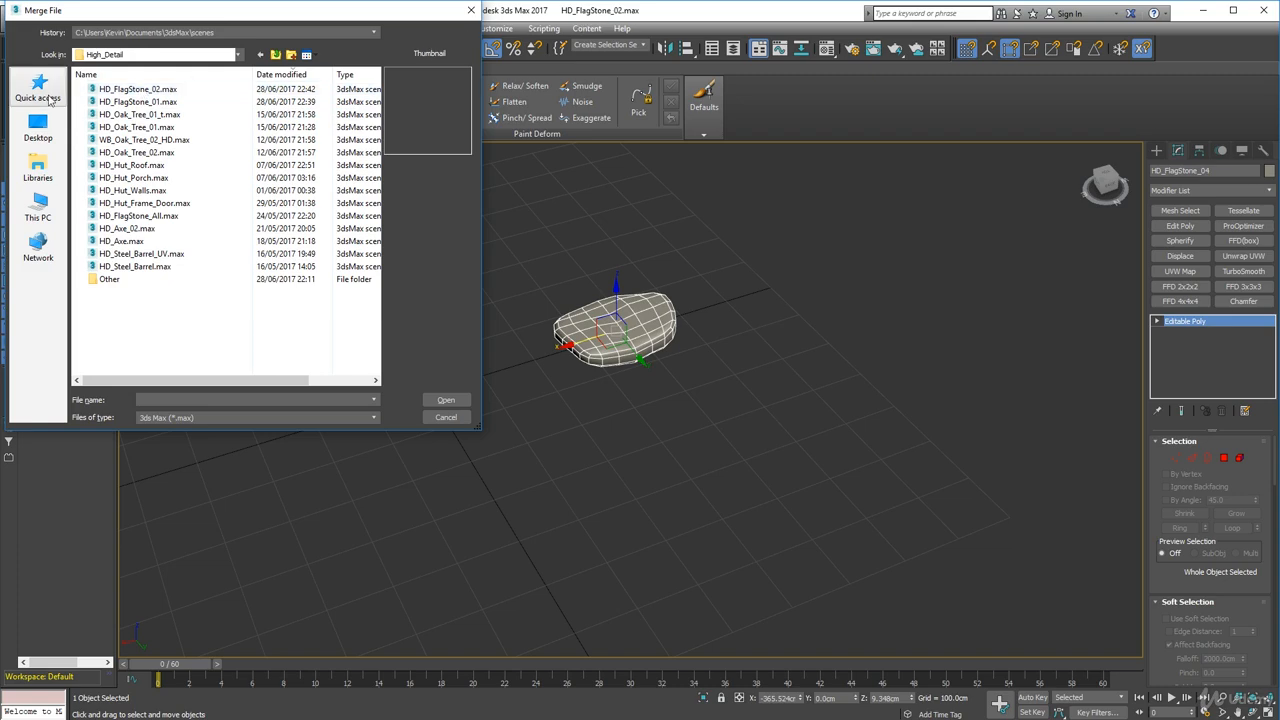
left_click(132, 102)
left_click(457, 399)
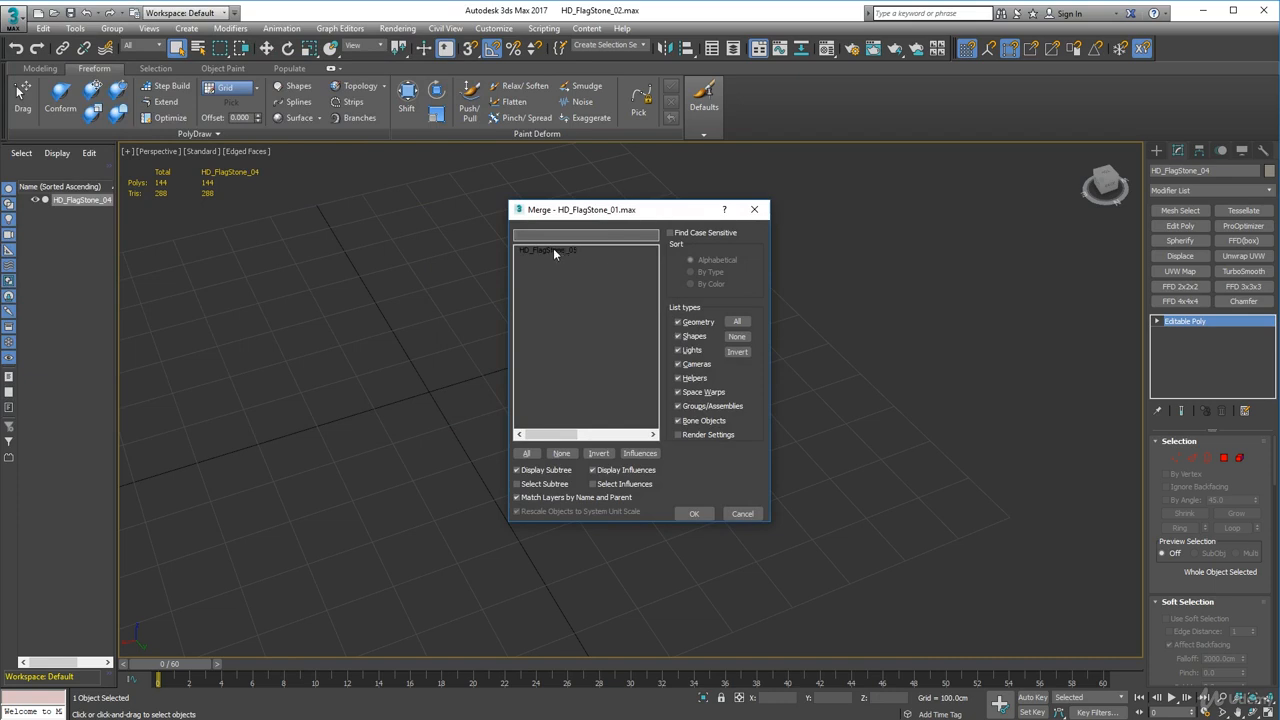
left_click(553, 250)
left_click(694, 513)
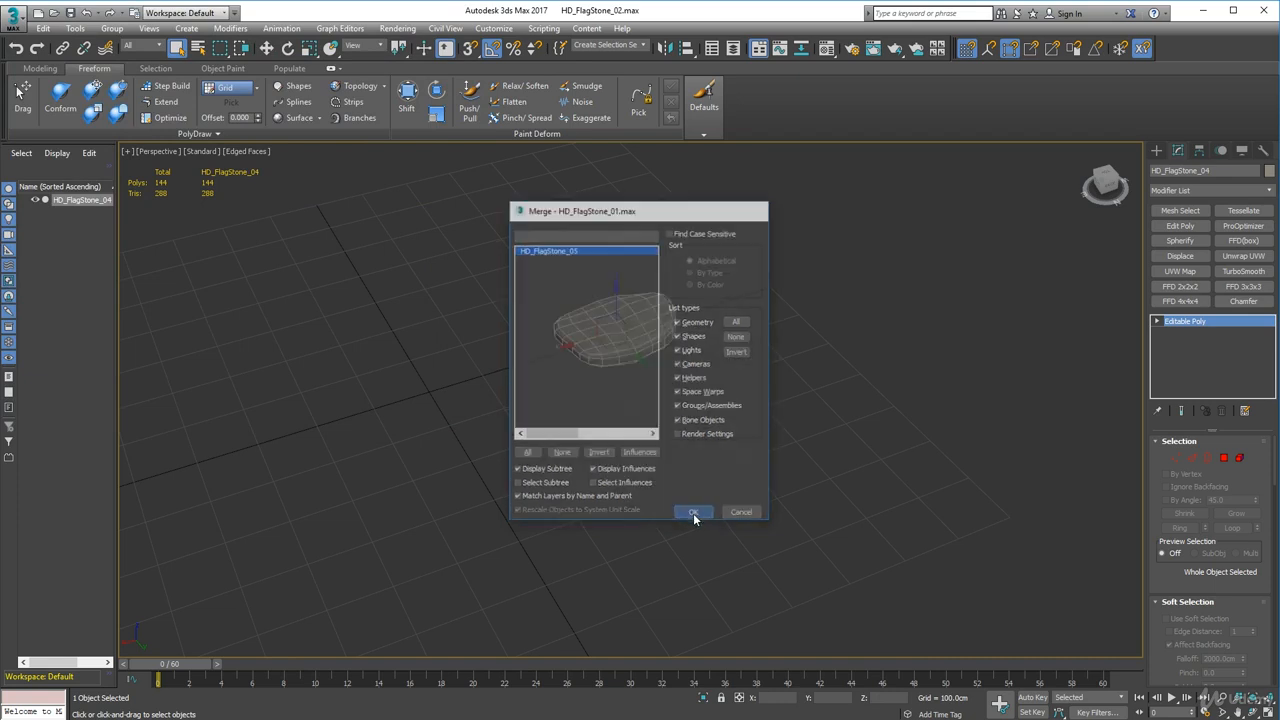
Step: Select both stones and move them together along the X axis so they sit on either side of the origin
middle_click_drag(571, 479, 598, 484, "alt")
key("w")
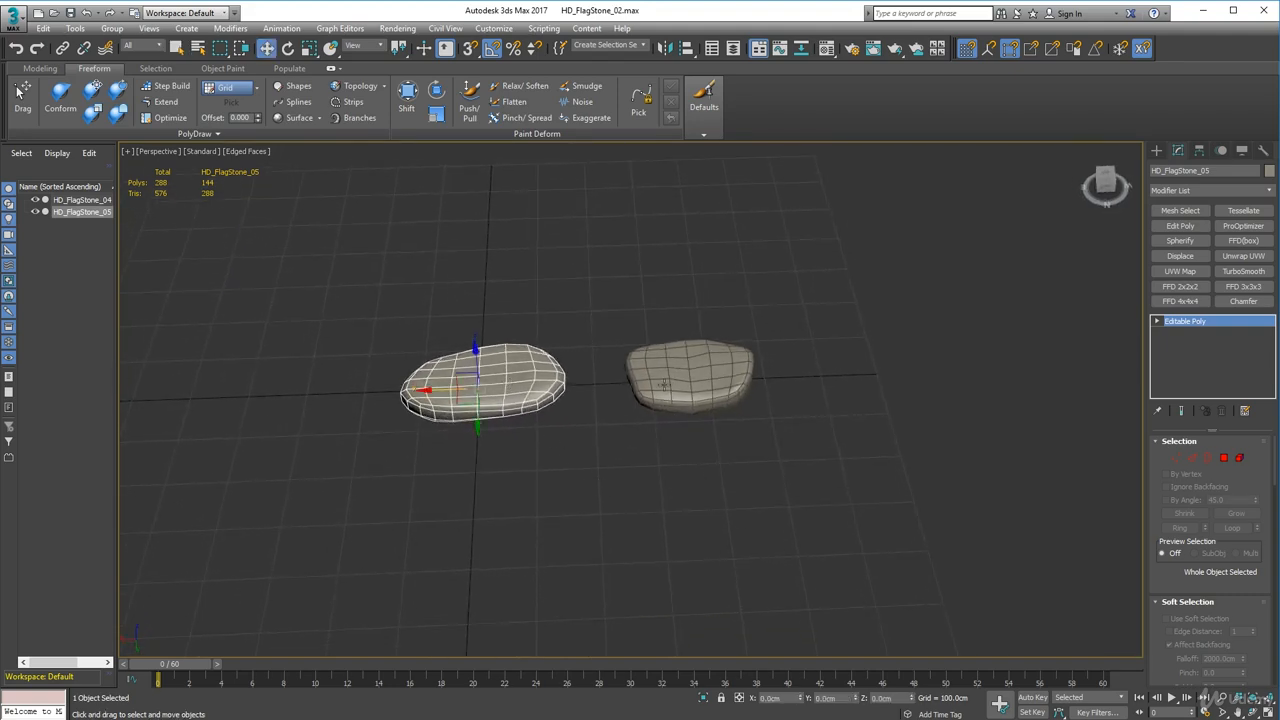
left_click(664, 385, "ctrl")
left_click_drag(540, 380, 420, 380)
middle_click_drag(463, 477, 540, 466)
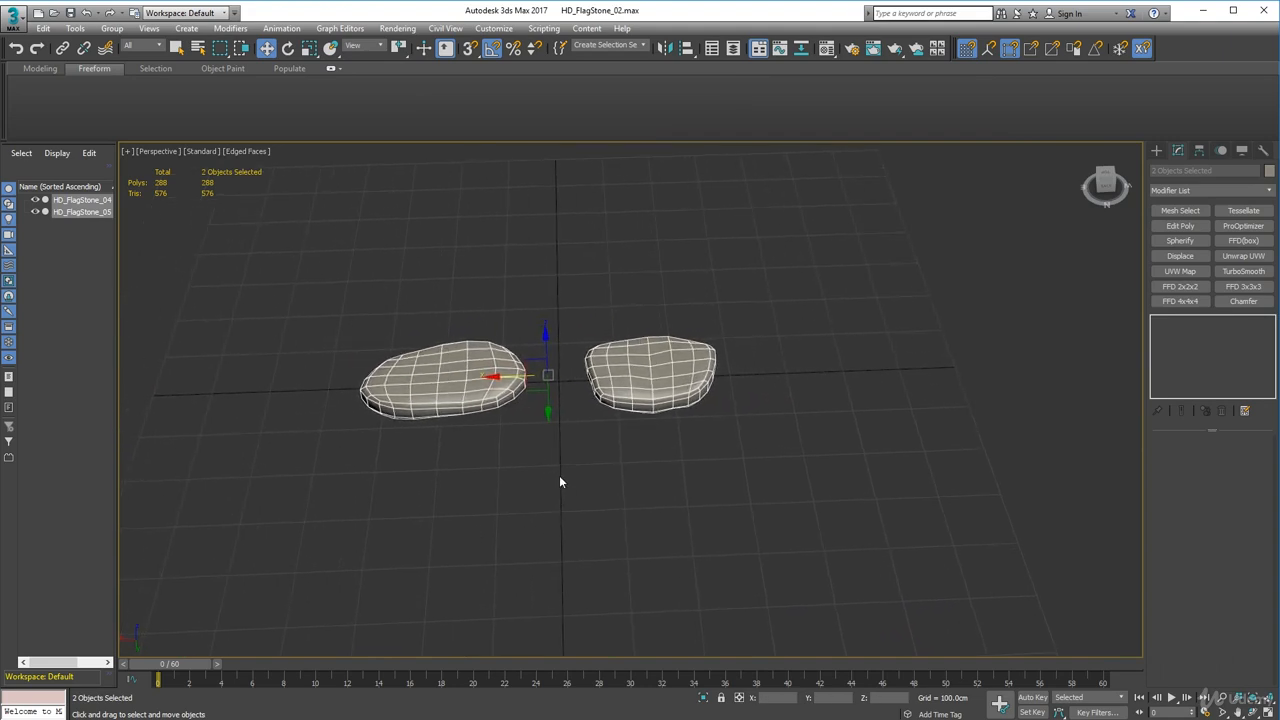
Step: Reselect both stones, apply one shared Unwrap UVW modifier, and open its UV editor beside them
left_click(559, 482)
left_click_drag(480, 281, 758, 455)
left_click(1240, 257)
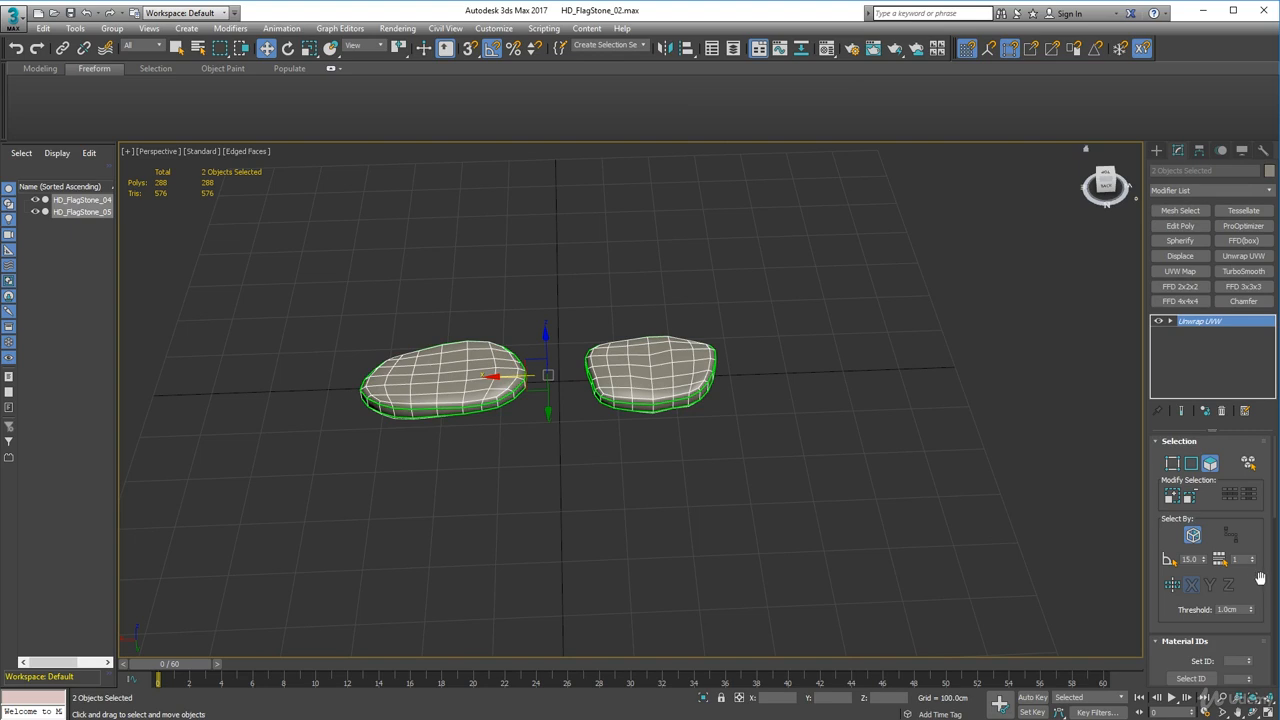
scroll(1275, 543, "down", 2)
scroll(1270, 560, "down", 2)
left_click(1216, 565)
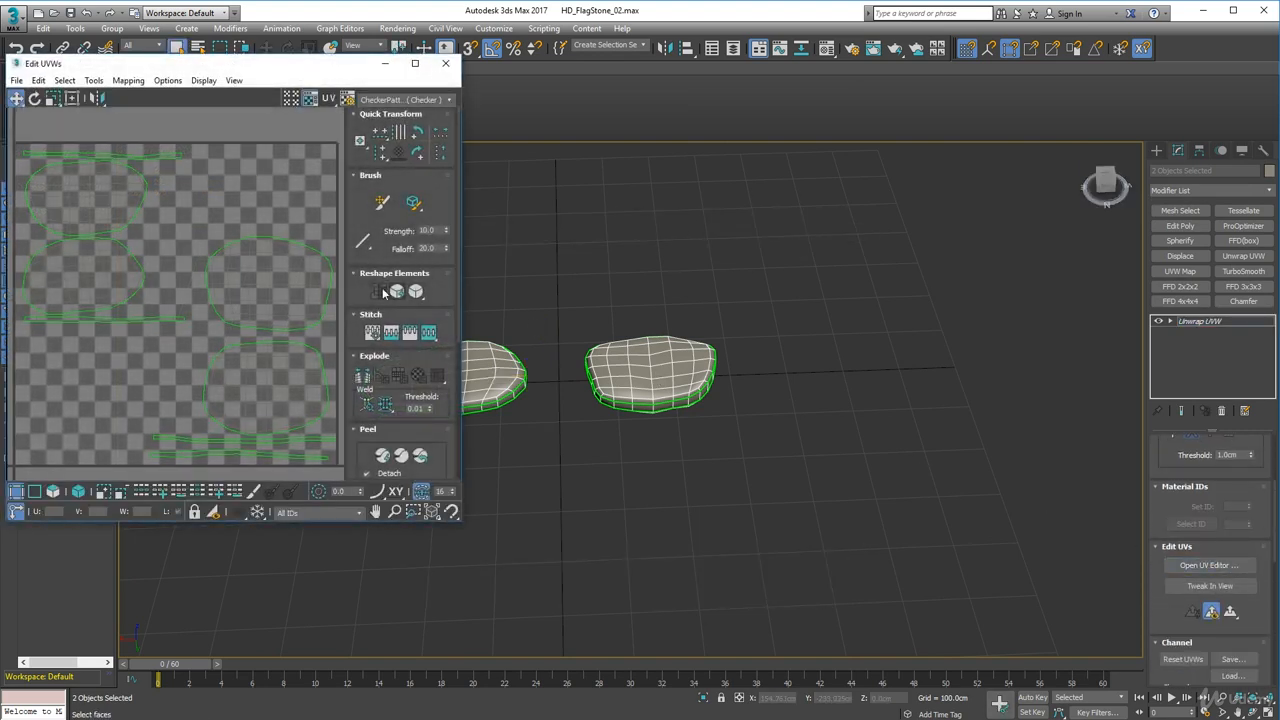
left_click_drag(190, 63, 737, 90)
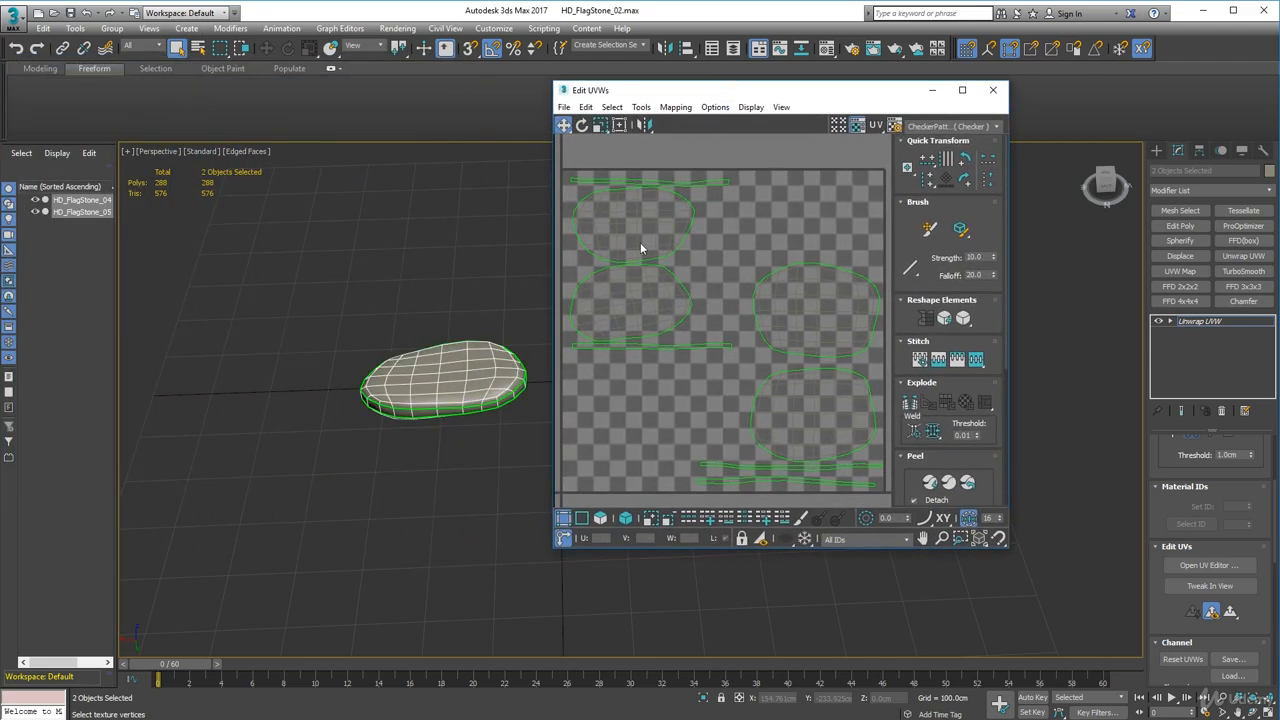
Step: Move the UV editor clear of both stones and enable whole-element polygon selection, picking one of the first stone's rounded islands
left_click(625, 517)
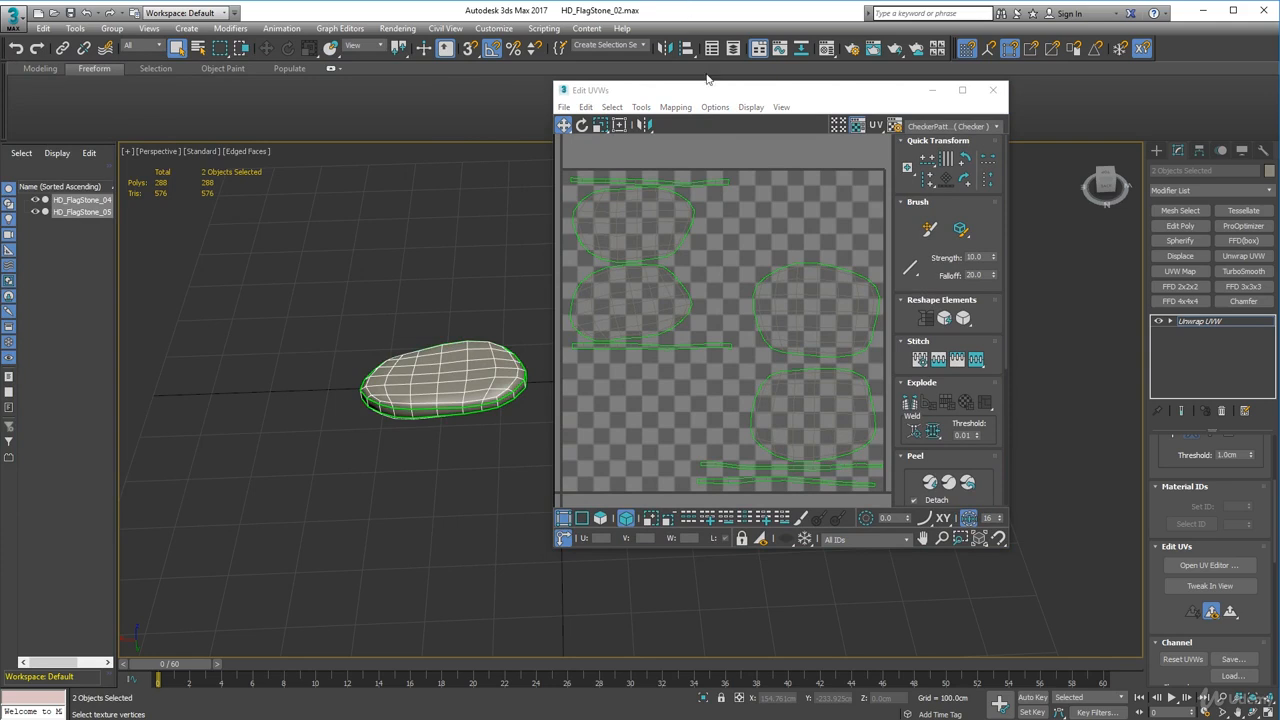
left_click_drag(708, 90, 937, 108)
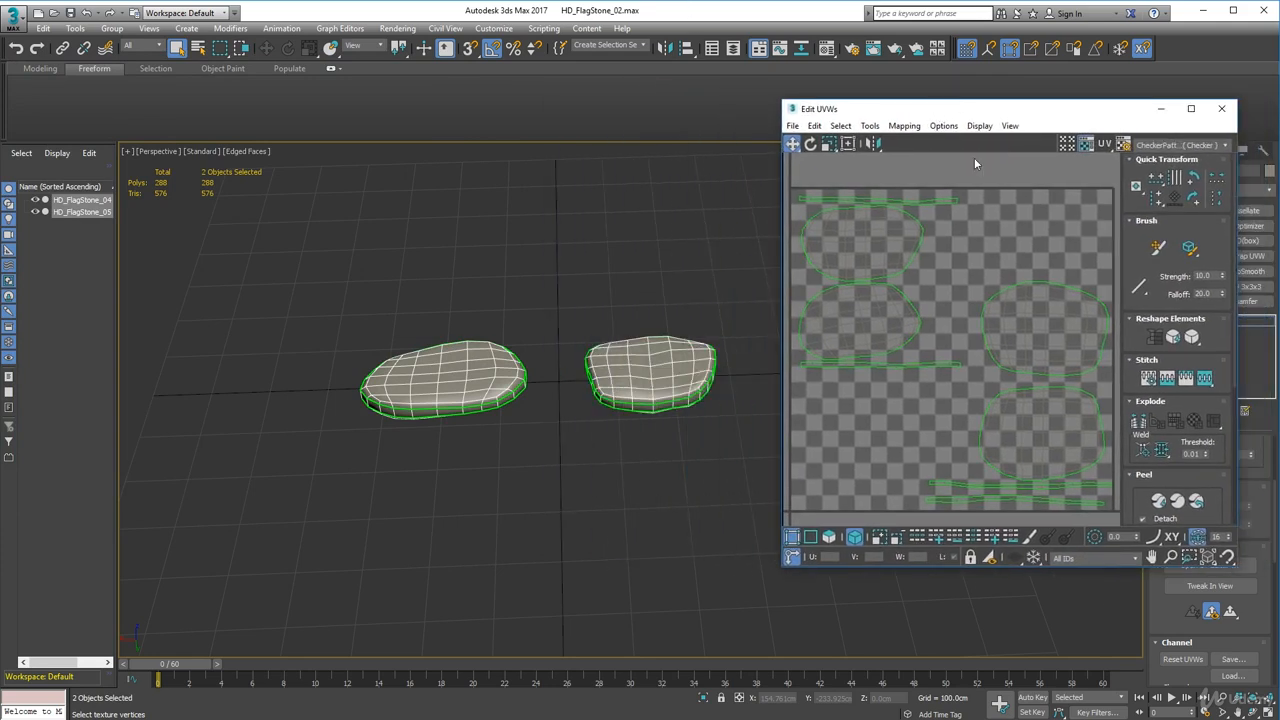
left_click(904, 231)
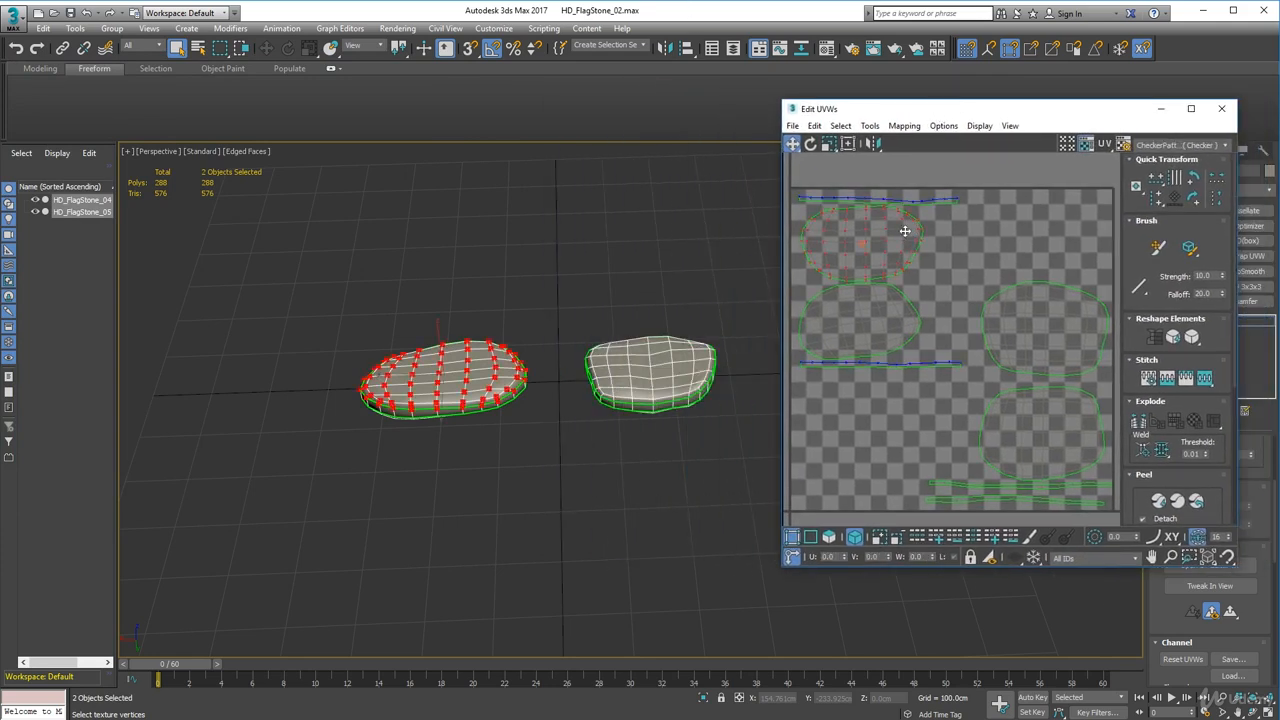
left_click(829, 537)
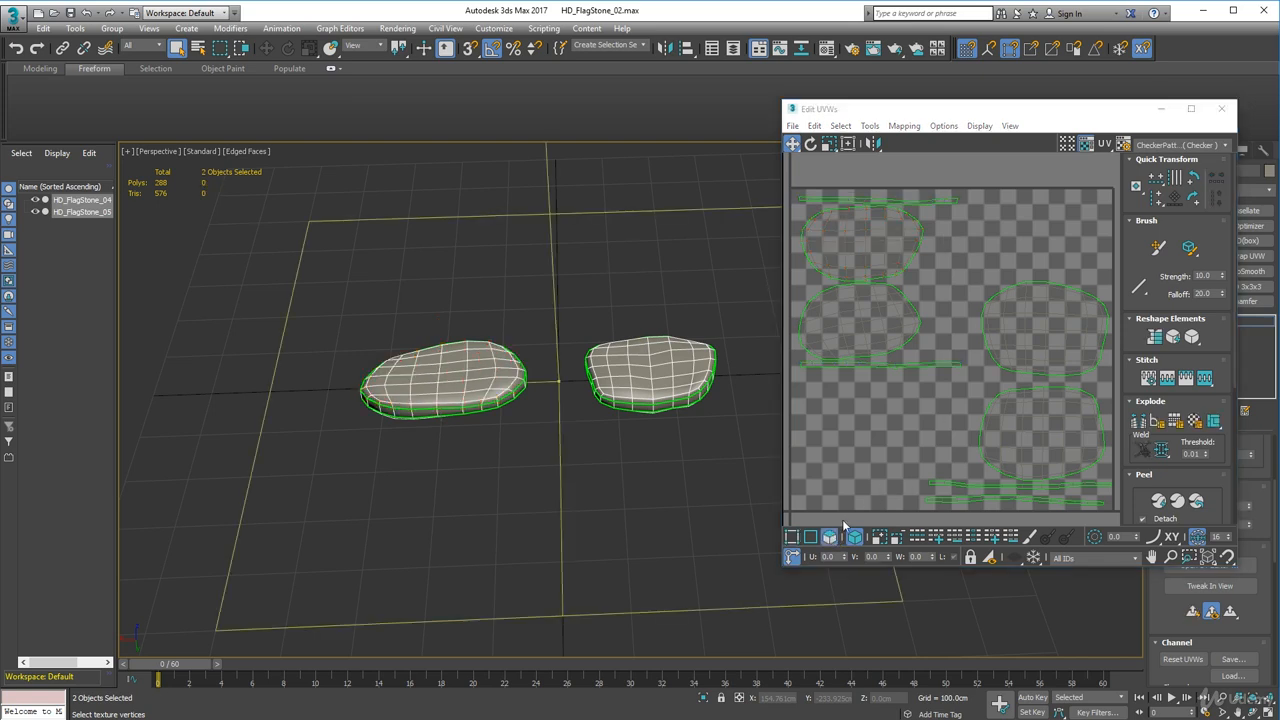
left_click(848, 262)
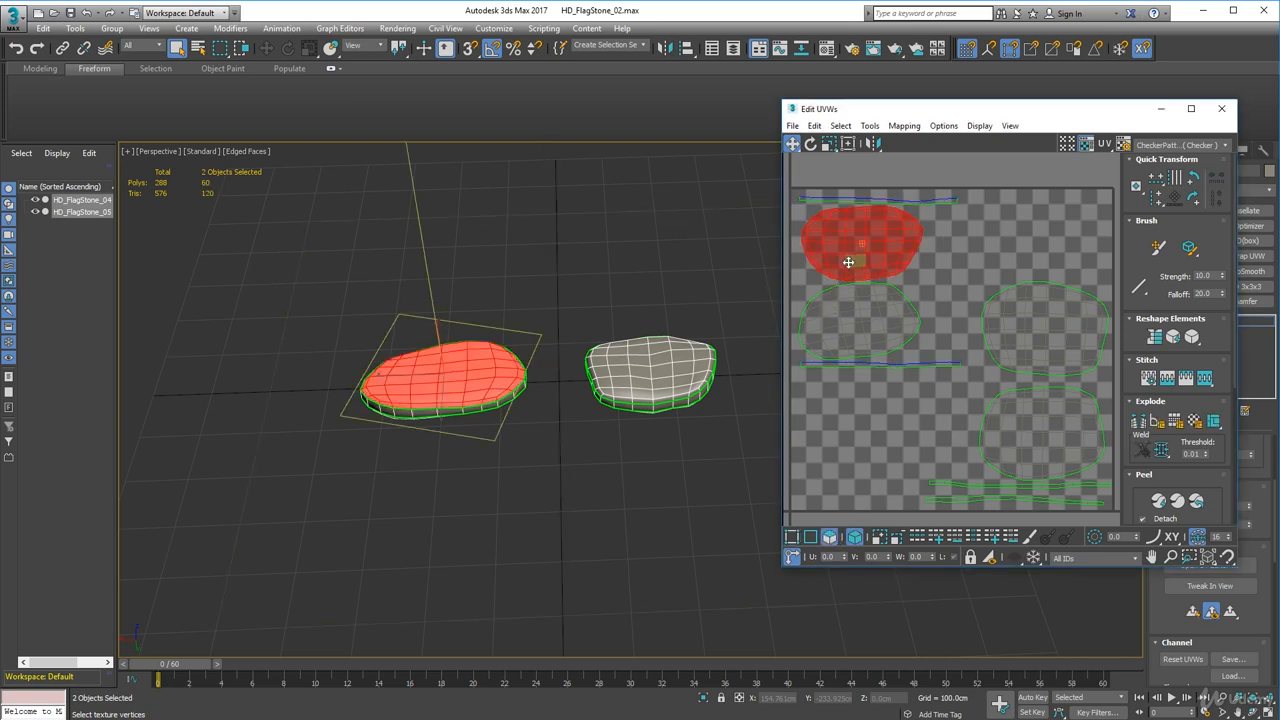
Step: Select all of the second stone's UV islands, scale them down to about 76 percent, and try repositioning them within the UV square
left_click(1012, 335)
left_click(1016, 425, "ctrl")
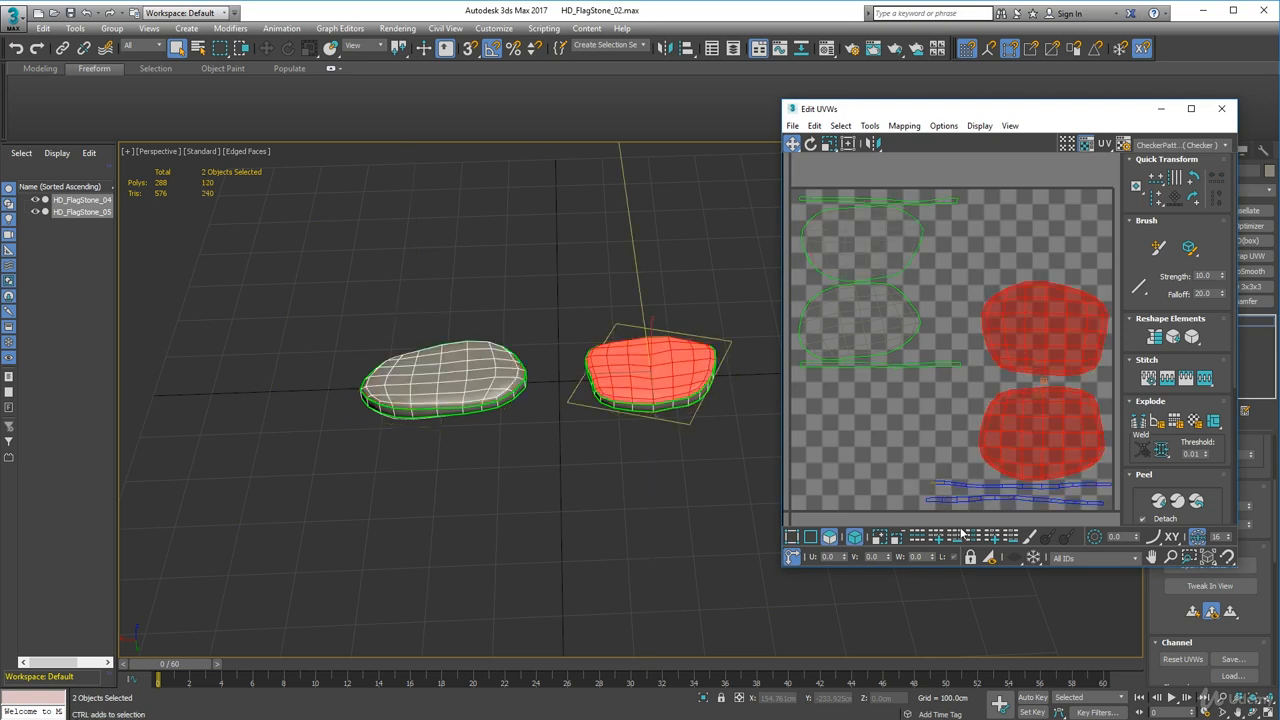
left_click(958, 492, "ctrl")
left_click(827, 146)
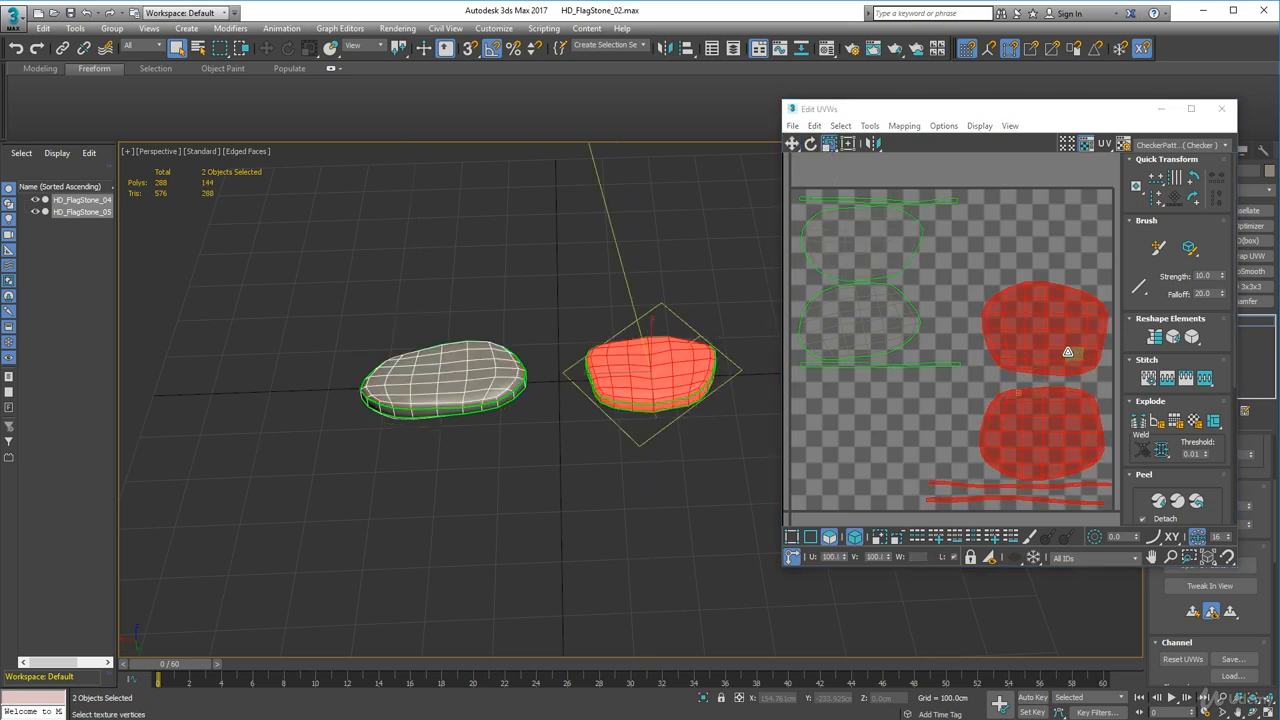
left_click_drag(1059, 345, 1067, 391)
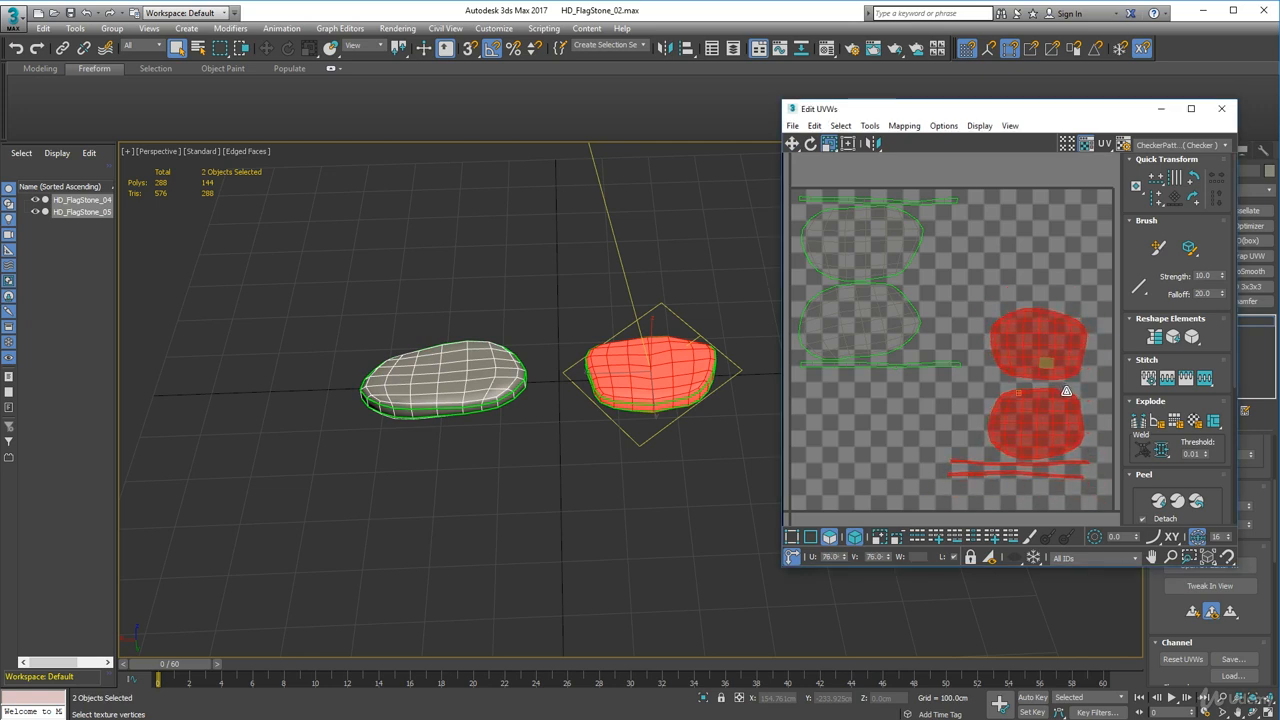
left_click(792, 144)
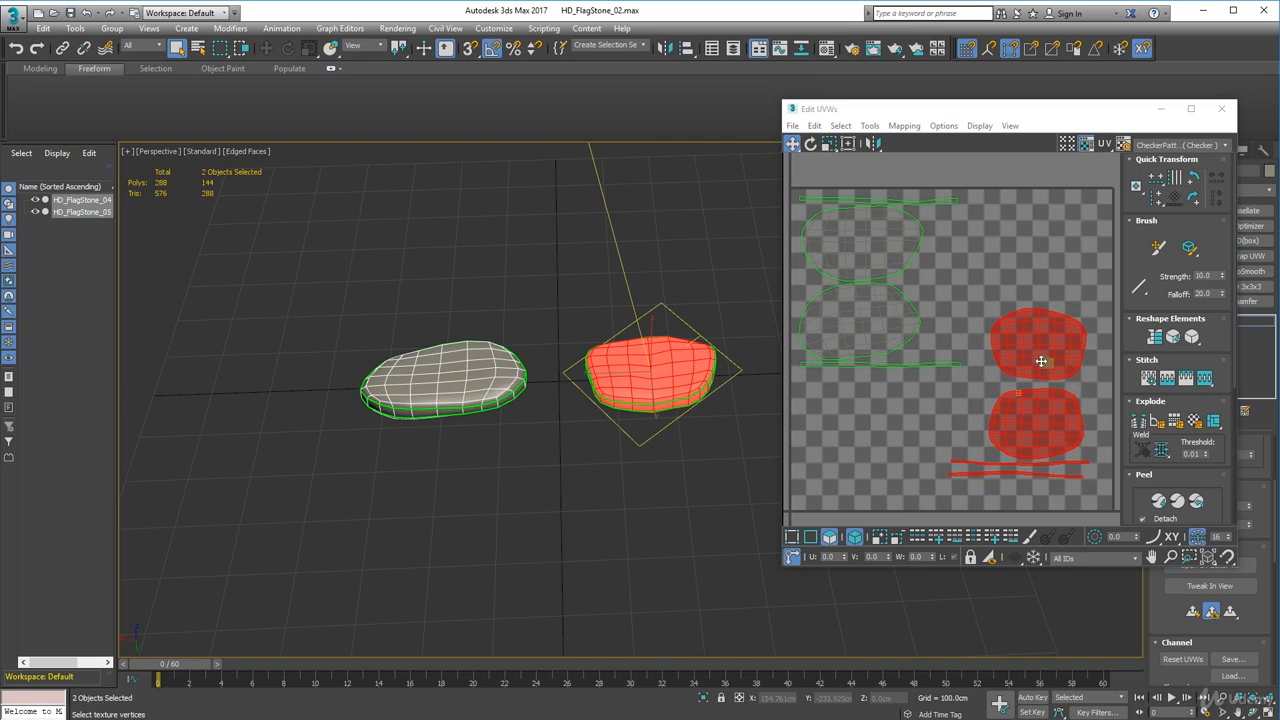
left_click_drag(1043, 360, 1058, 384)
scroll(984, 361, "down", 2)
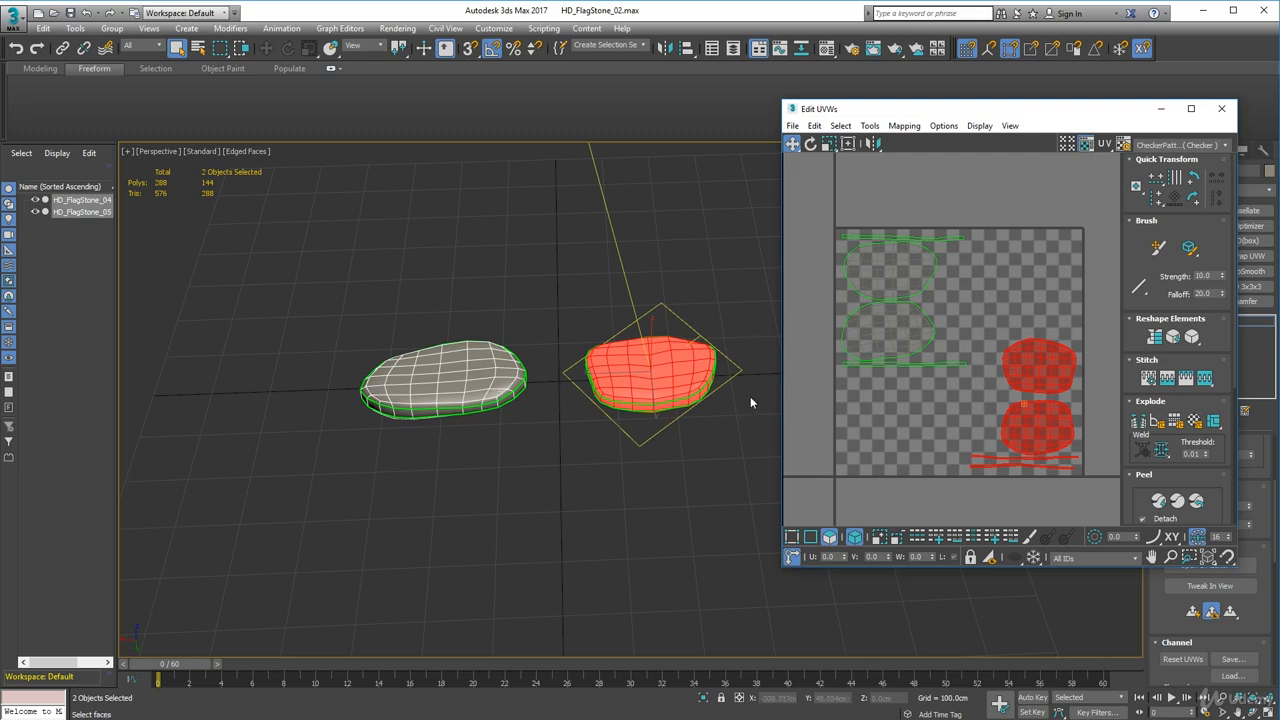
Step: Select the UV islands of both stones and pack them into the UV square with Rescale on and 0.01 padding
left_click_drag(812, 201, 1098, 483)
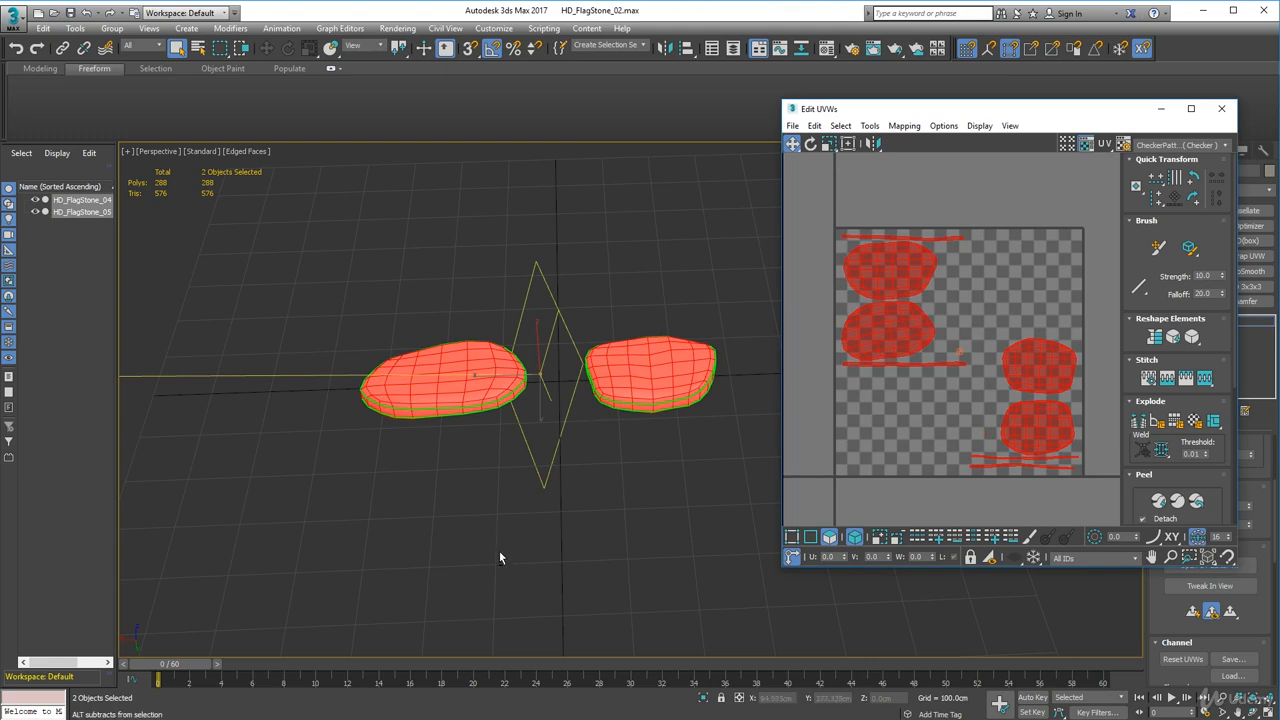
mouse_move(499, 551)
middle_mouse_down("alt")
mouse_move(491, 450)
mouse_move(479, 548)
middle_mouse_up("alt")
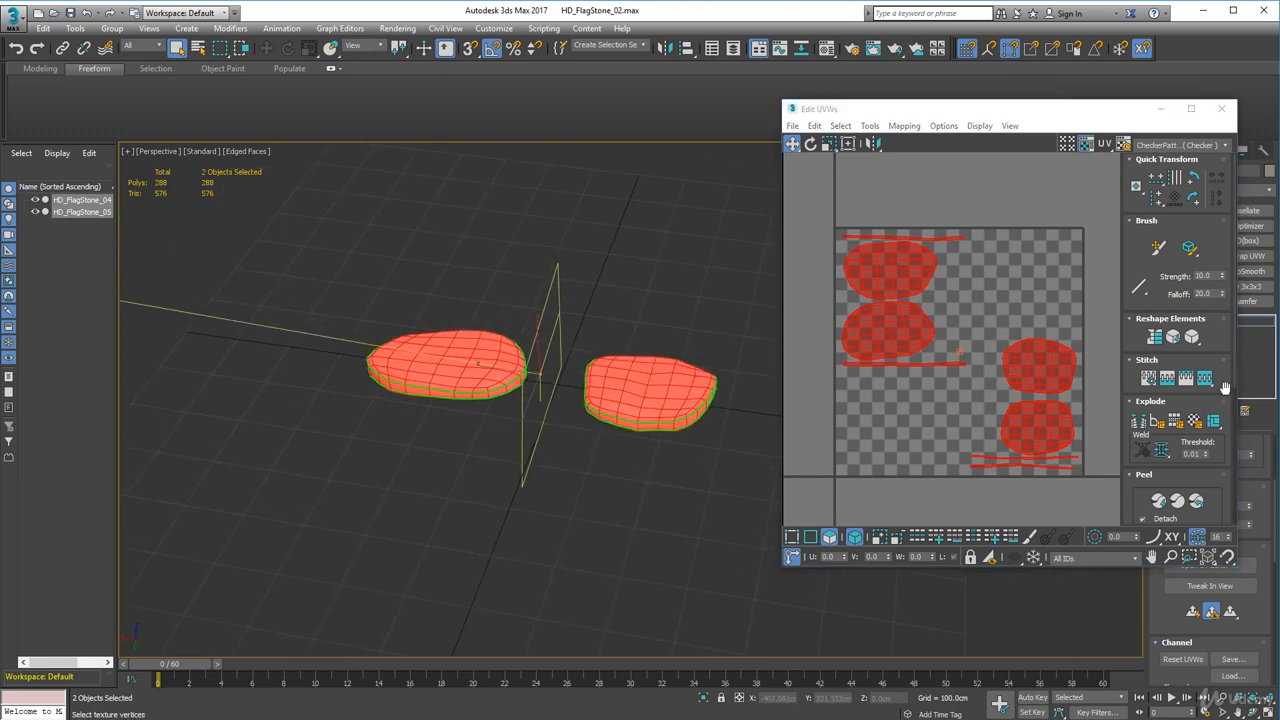
left_click_drag(1223, 483, 1205, 257)
left_click(1165, 427)
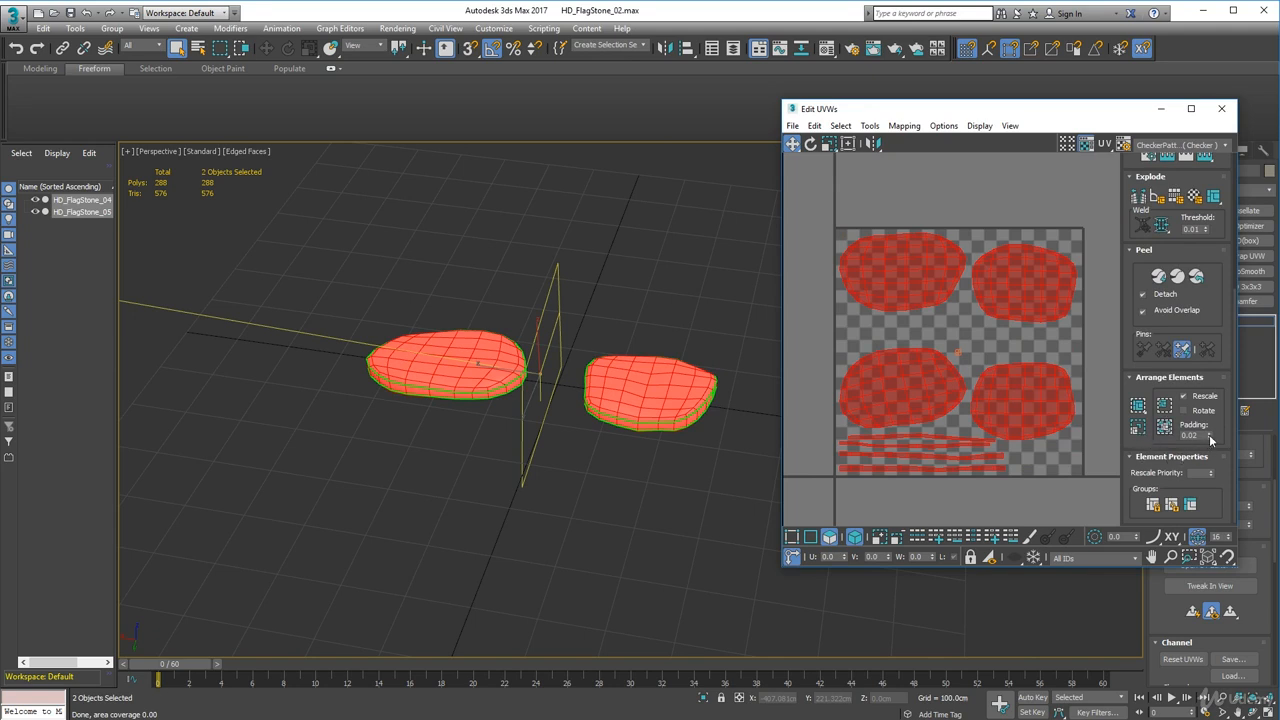
left_click(1165, 428)
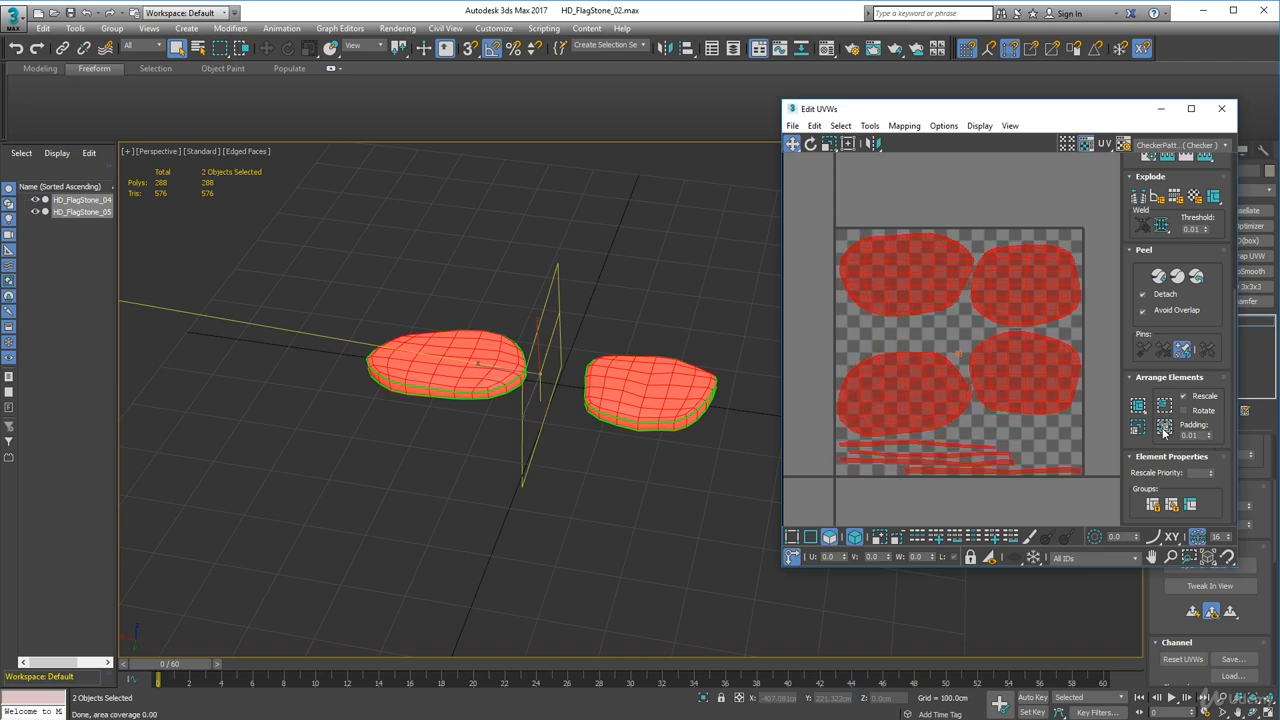
Step: Try the alternative arrangement methods on all islands and return to the previous packing method with 0.01 padding
left_click(1165, 406)
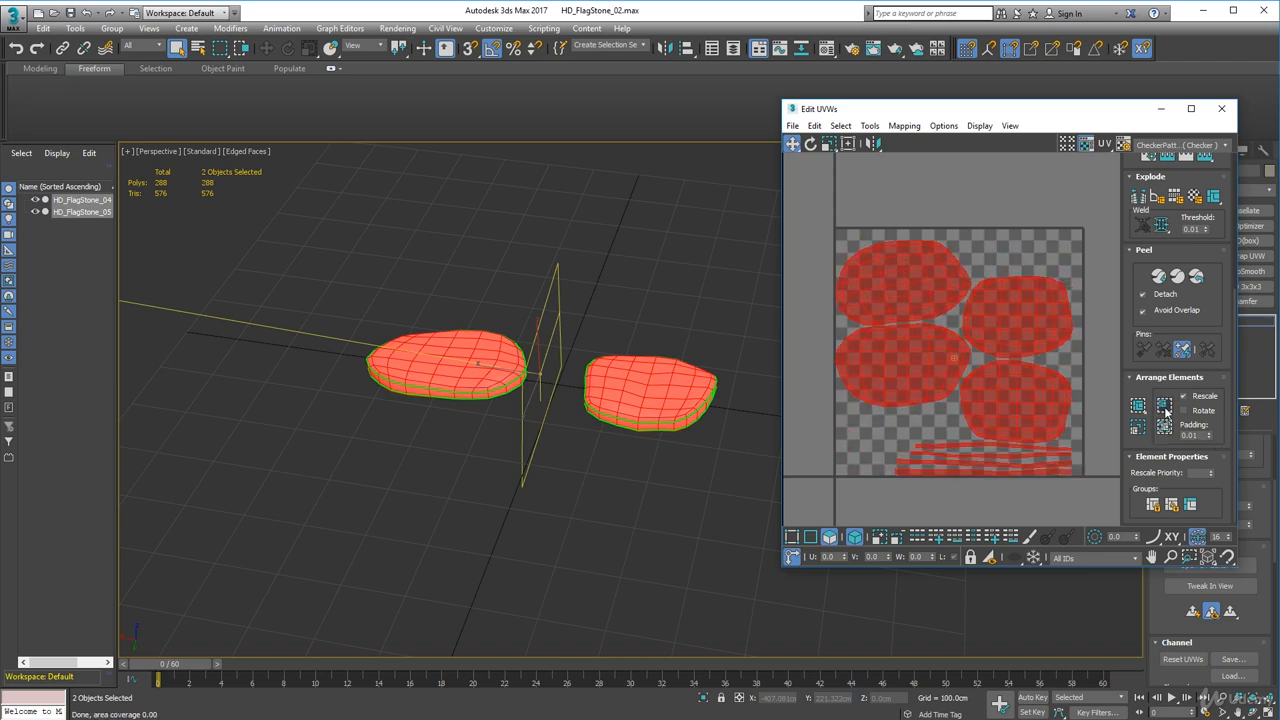
left_click(1166, 428)
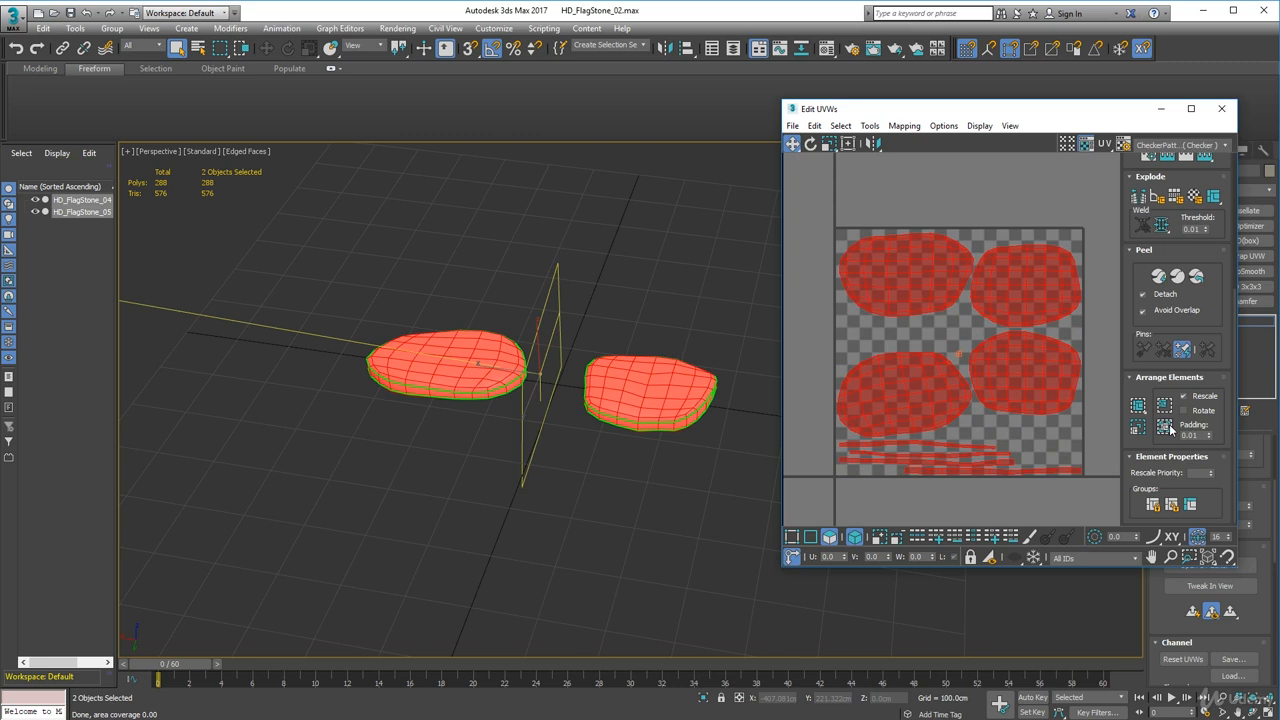
left_click(1138, 406)
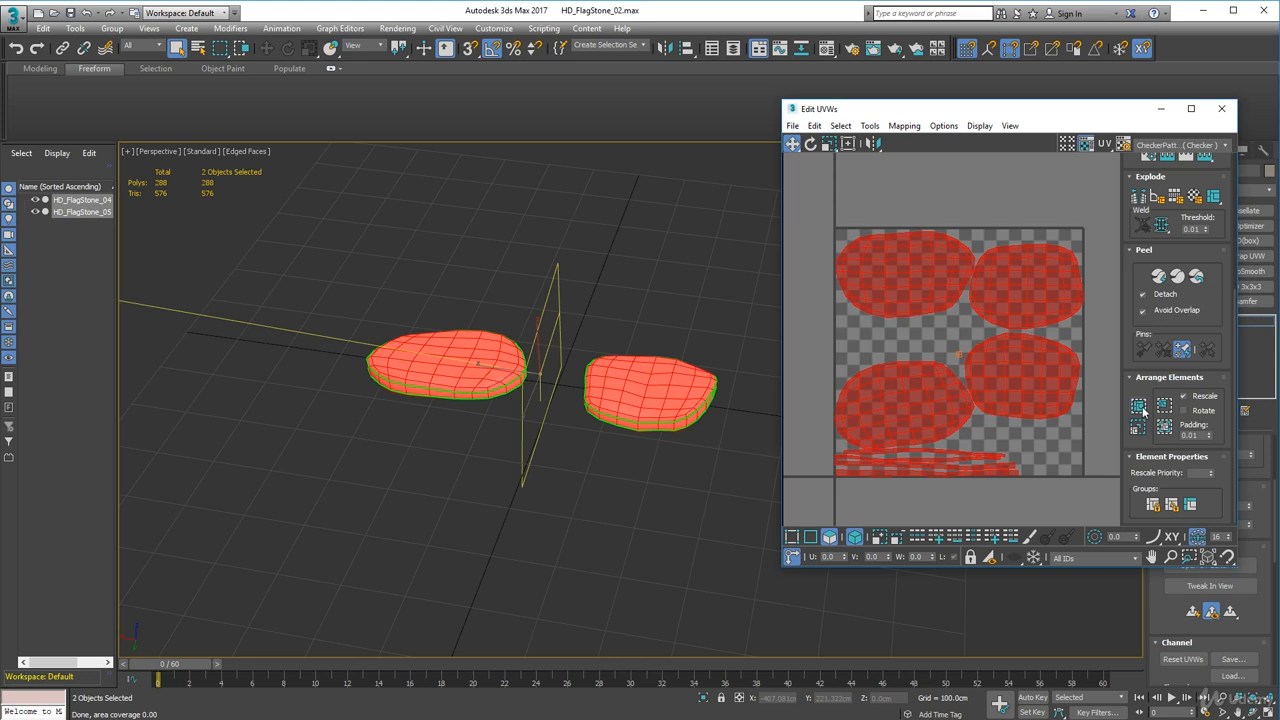
left_click(1168, 428)
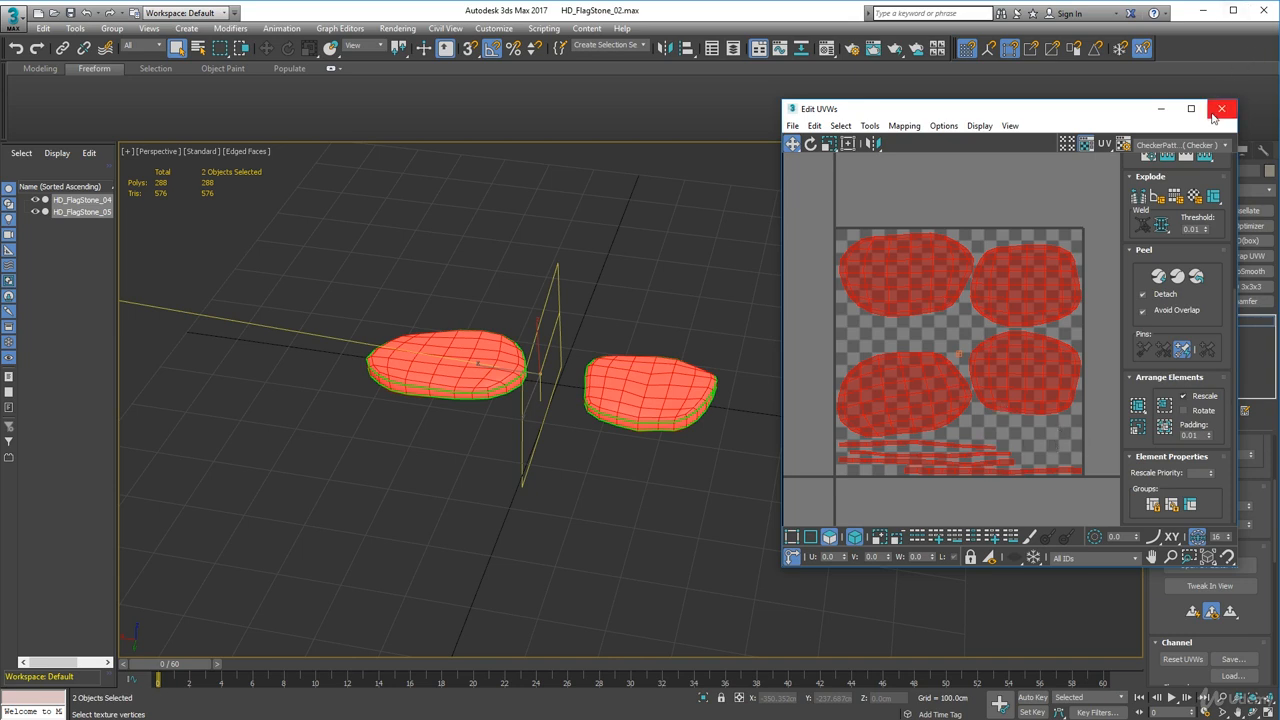
Step: Clear the UV selection and preview the Texture Checker map, followed by the CheckerPattern map, on both stones
scroll(959, 413, "up", 3)
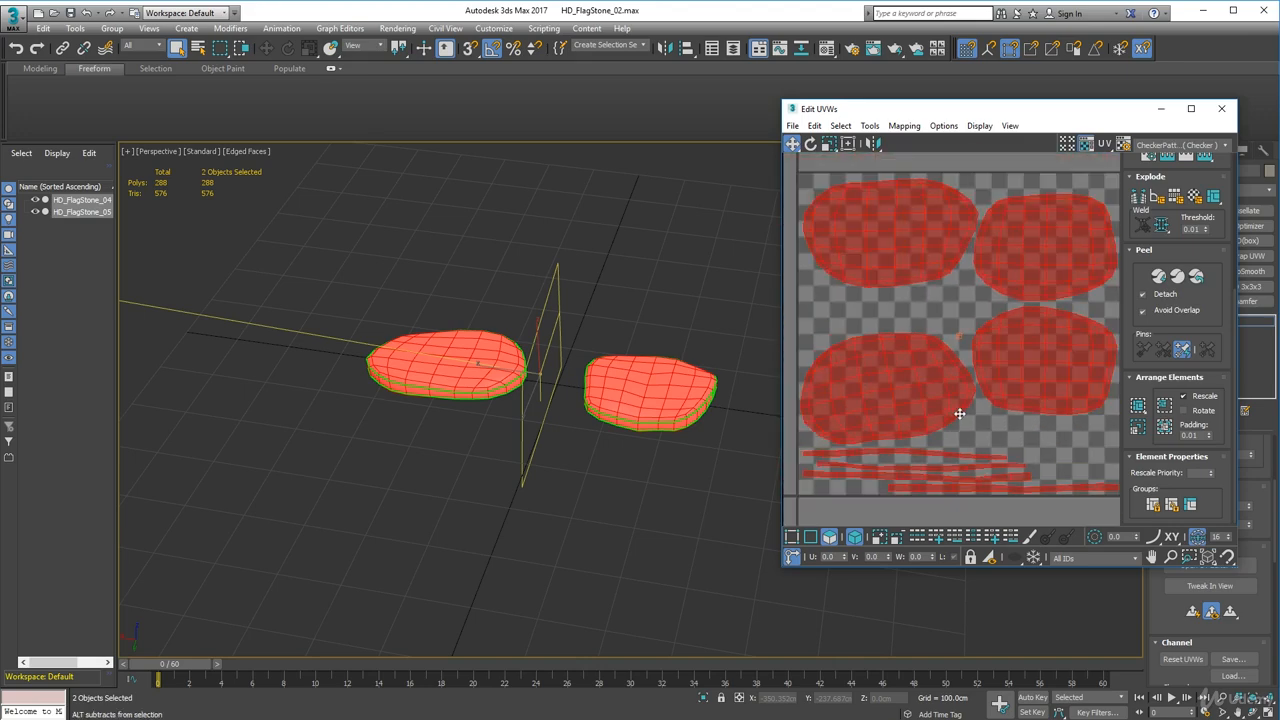
left_click(691, 259)
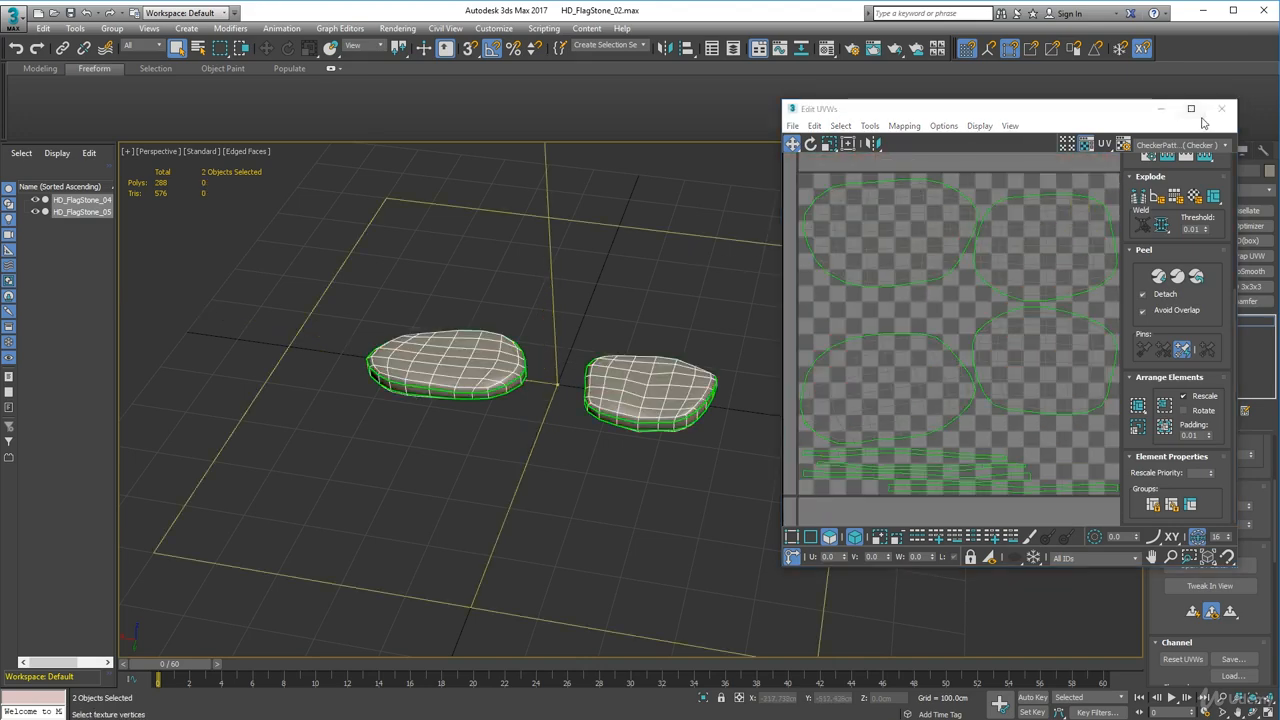
left_click(1208, 160)
left_click(1230, 146)
left_click(1210, 158)
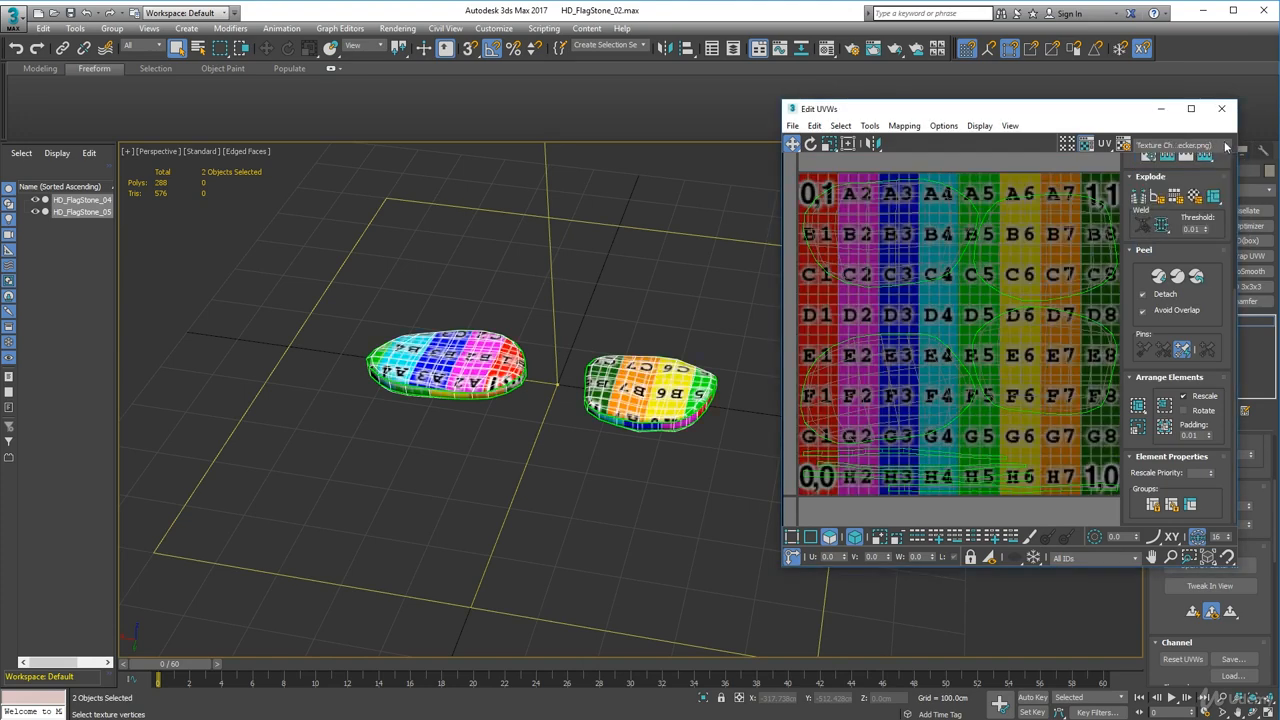
left_click(1226, 145)
left_click(1180, 167)
Step: Inspect the checker pattern on the tops and sides of both stones for stretching and matching scale
middle_click_drag(679, 373, 617, 434, "alt")
scroll(617, 434, "up", 6)
scroll(660, 362, "down", 2)
middle_click_drag(670, 355, 624, 216, "alt")
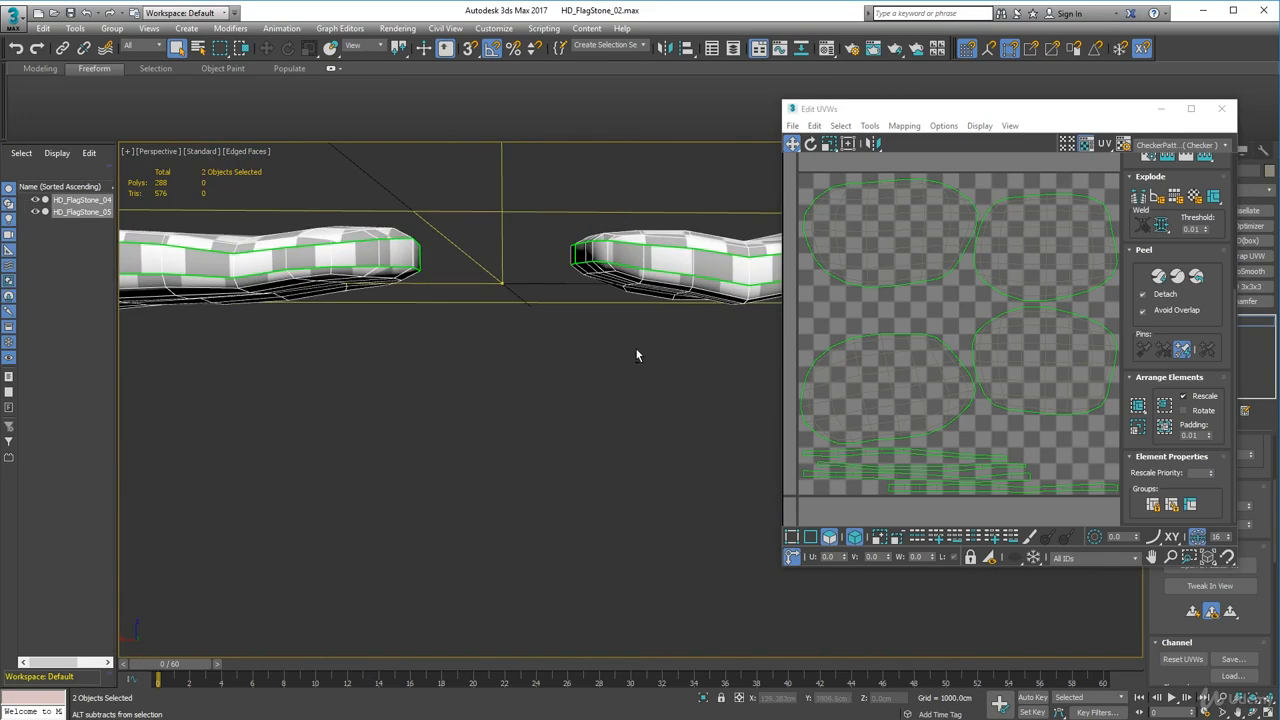
middle_click_drag(637, 354, 414, 231, "alt")
scroll(449, 261, "down", 4)
middle_click_drag(408, 369, 455, 289, "alt")
scroll(534, 314, "up", 4)
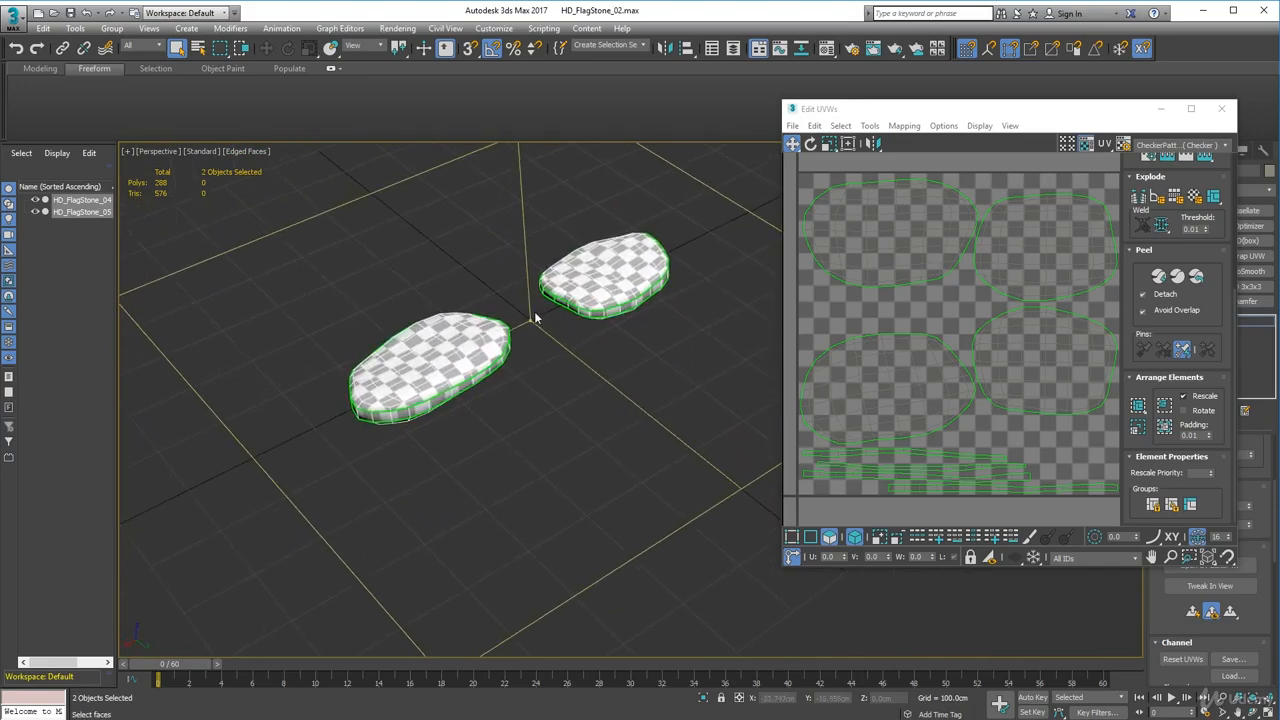
Step: Close the UV editor and save the scene as HD_FlagStone_01_and_02.max in the High_Detail folder
left_click(1224, 108)
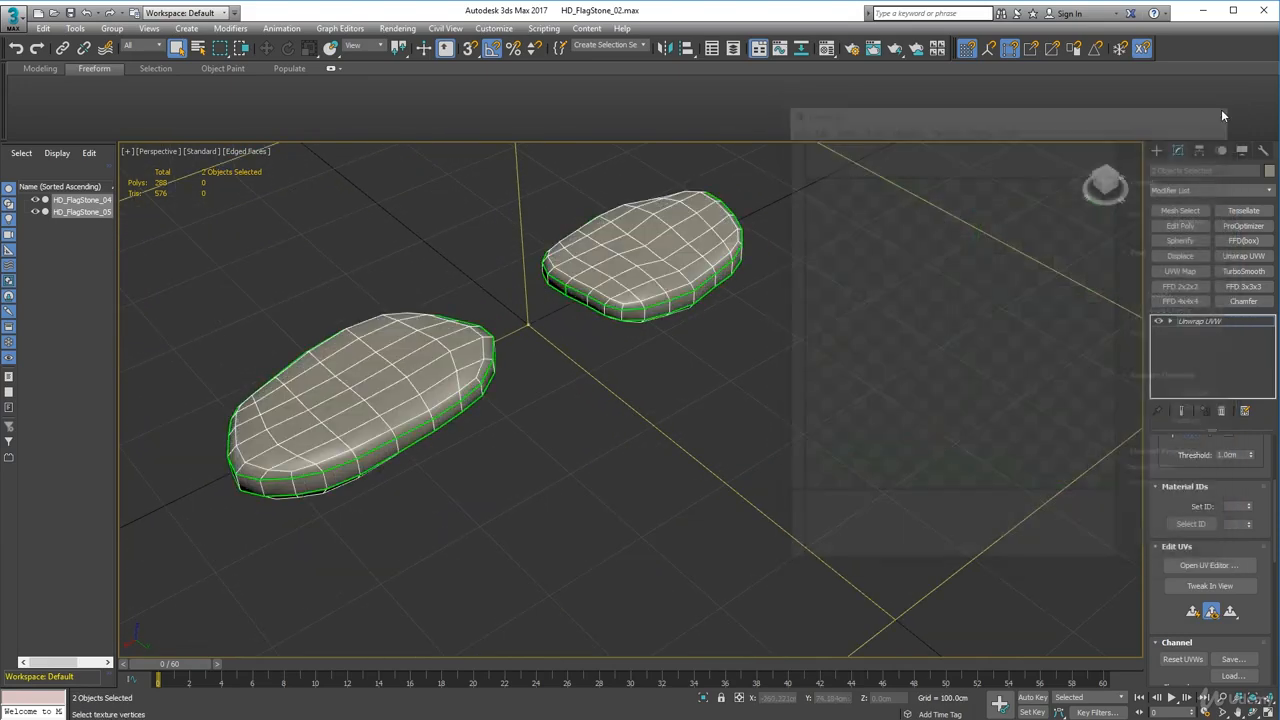
middle_click_drag(691, 434, 737, 429)
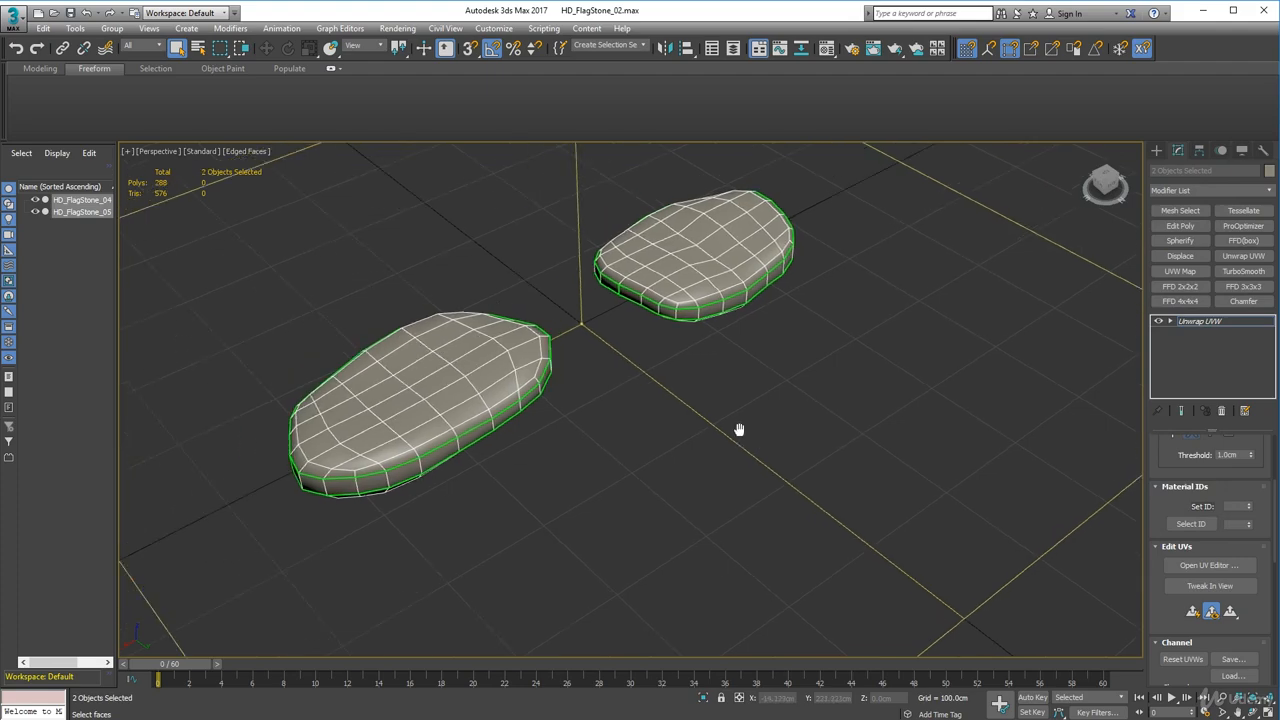
left_click(14, 18)
left_click(49, 172)
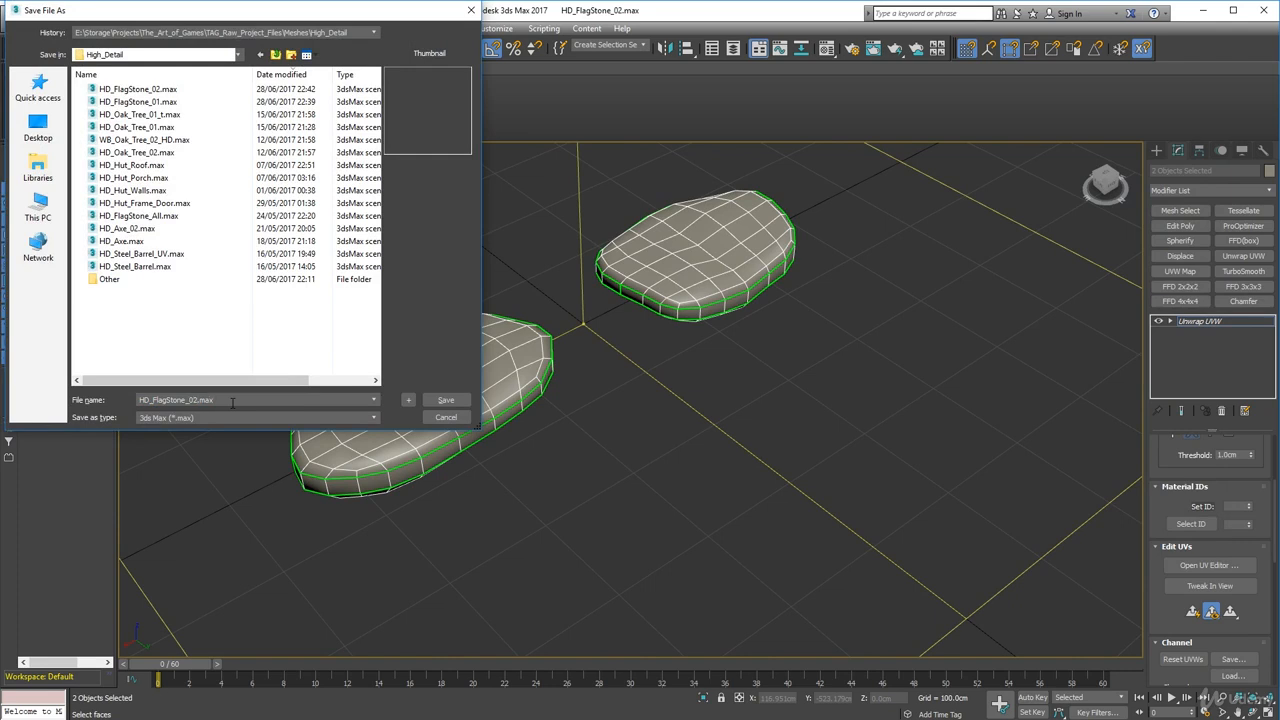
type("01_and_0")
key("Return")
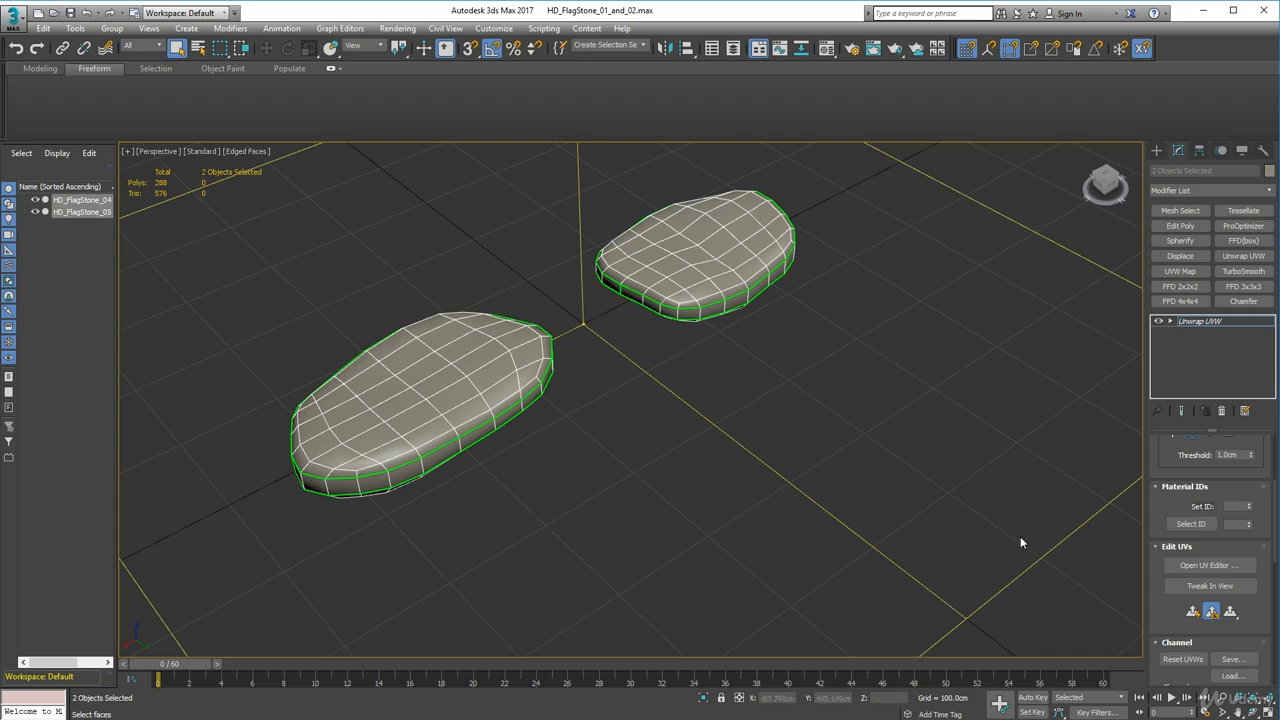
scroll(710, 512, "down", 3)
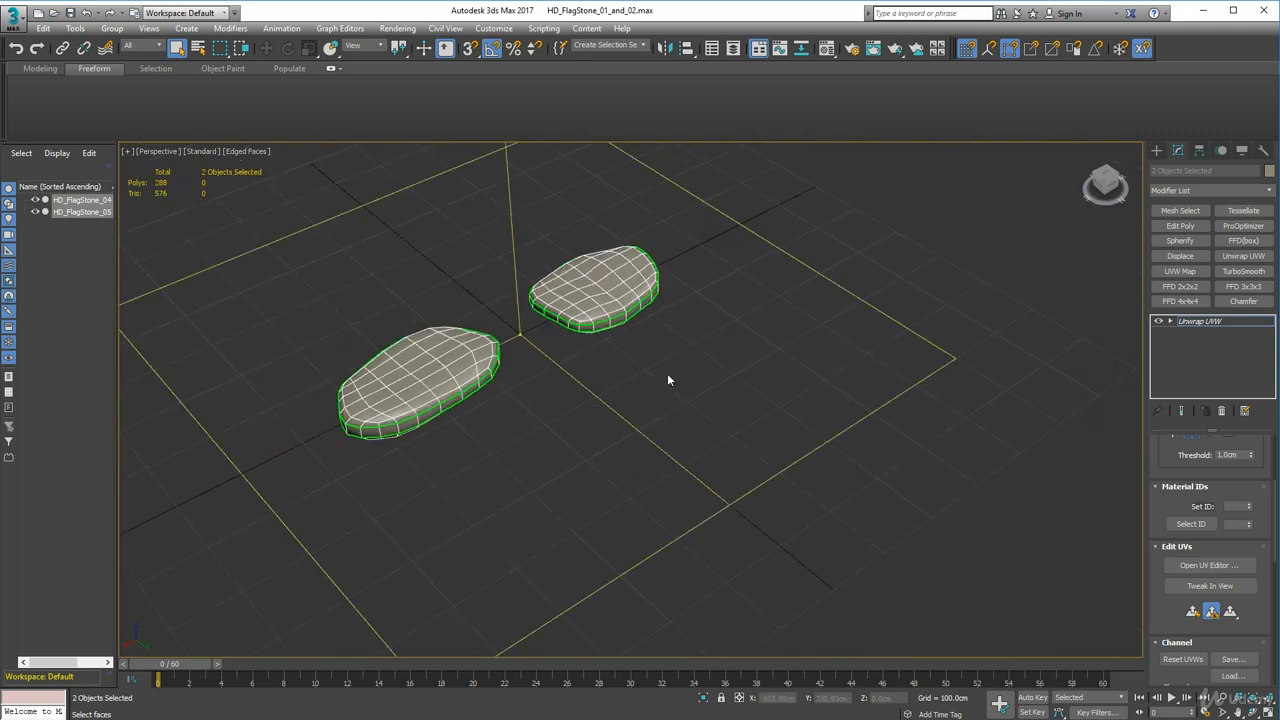